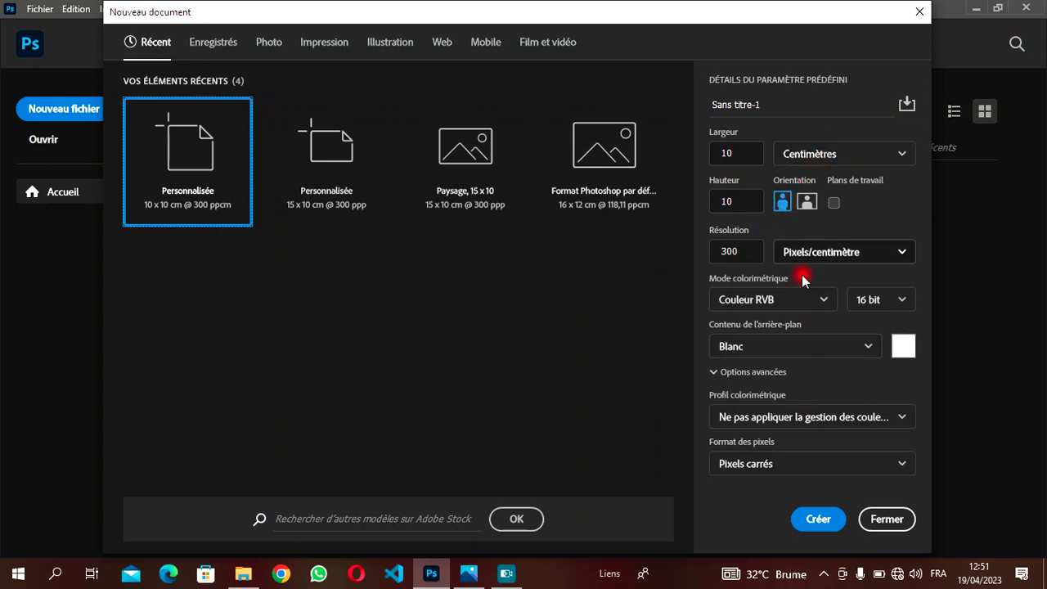
- Create the 10 × 10 cm, 300 px/cm document and drag the FB_IMG wedding photo into it
click(819, 520)
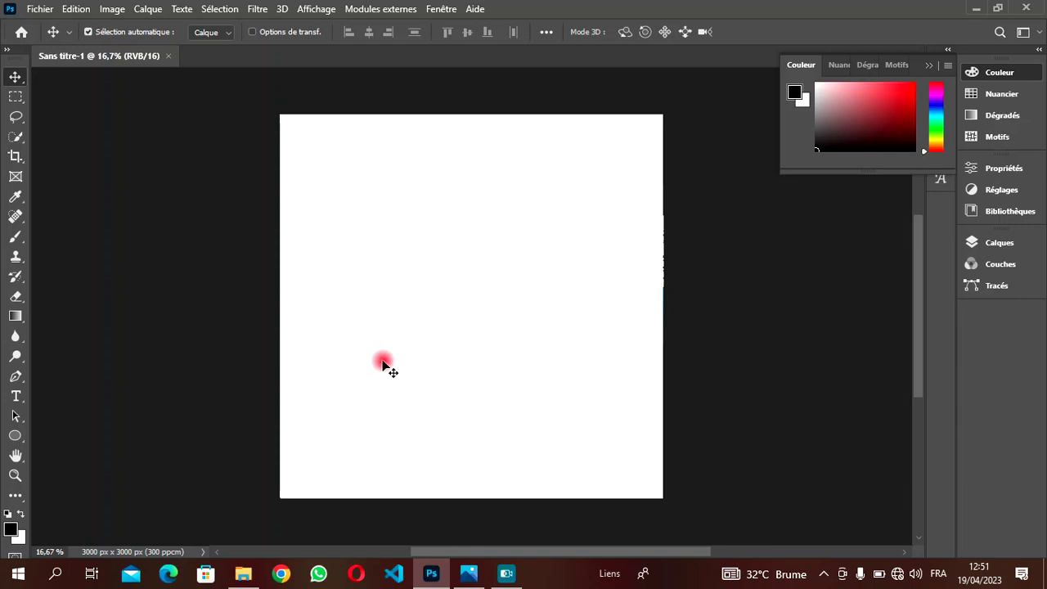
click(240, 565)
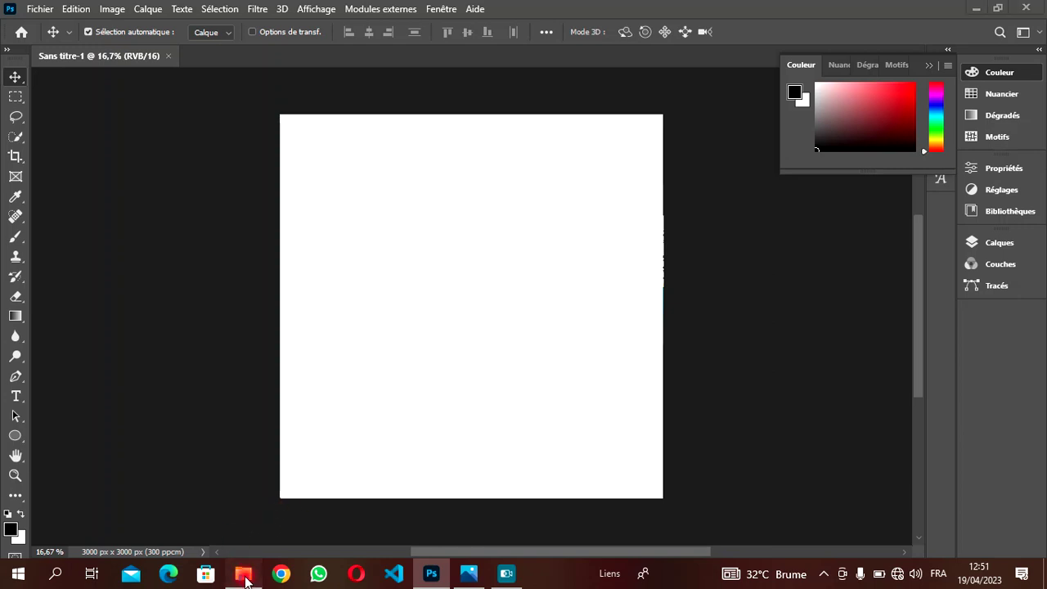
click(404, 175)
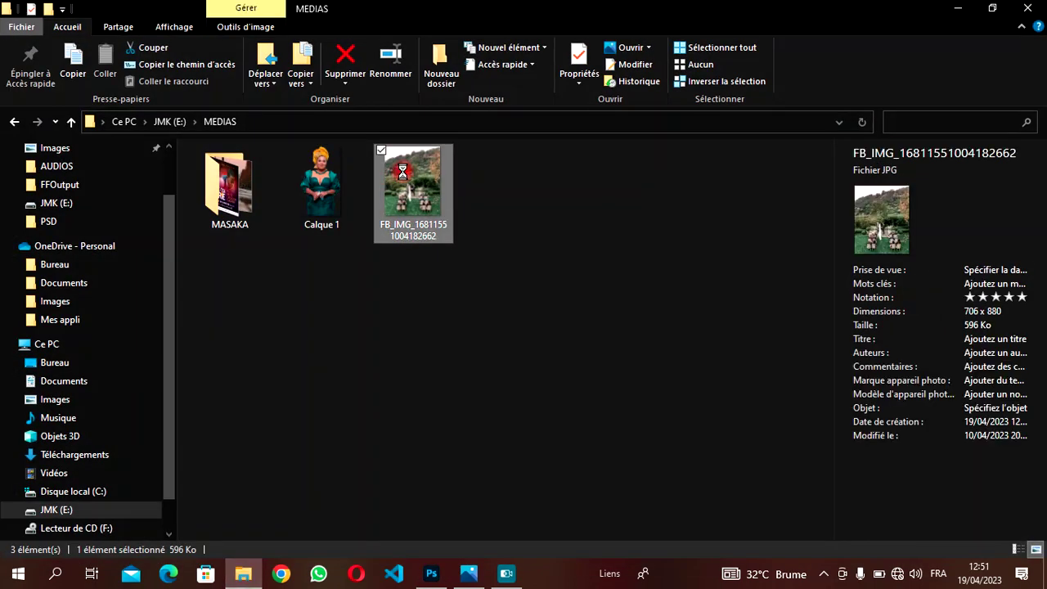
drag(403, 175, 464, 269)
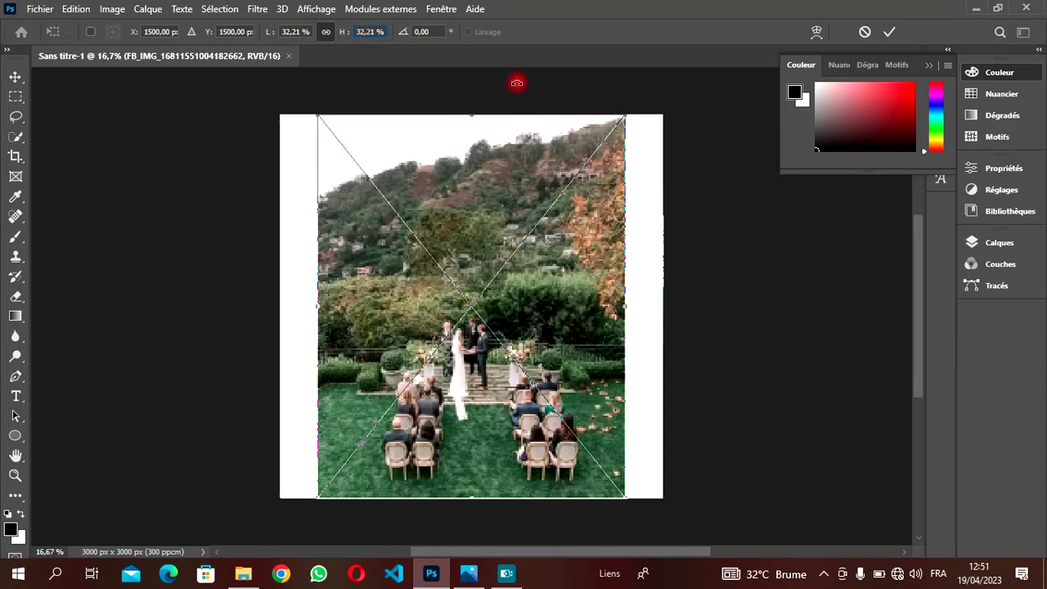
- Enlarge the placed wedding photo to 41.21%, commit it, and nudge it up to fill the canvas
key(Up)
key(Up)
key(Up)
key(Up)
key(Up)
key(Up)
key(Up)
key(Up)
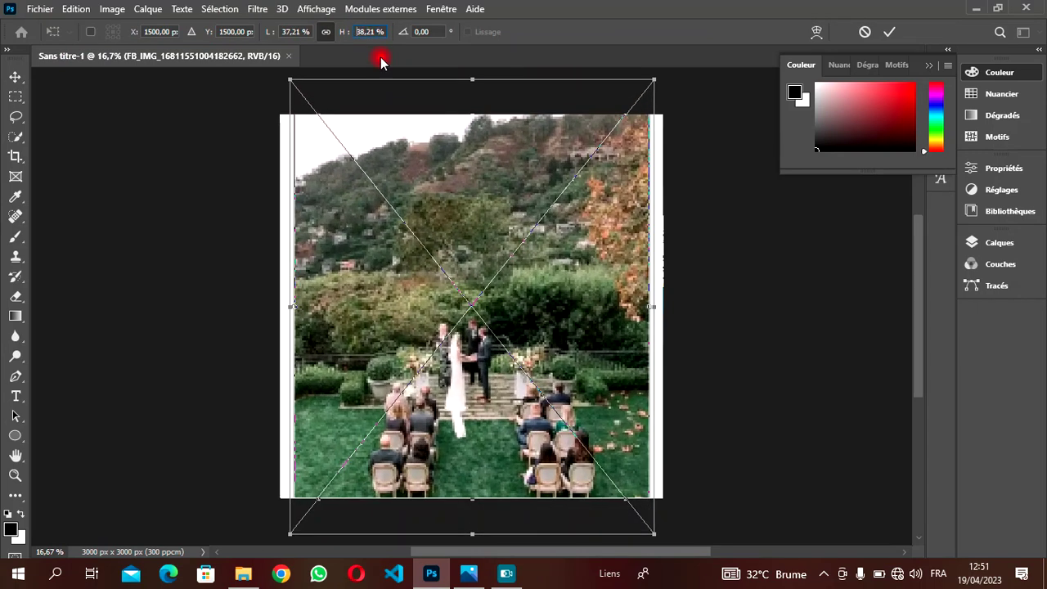
key(Up)
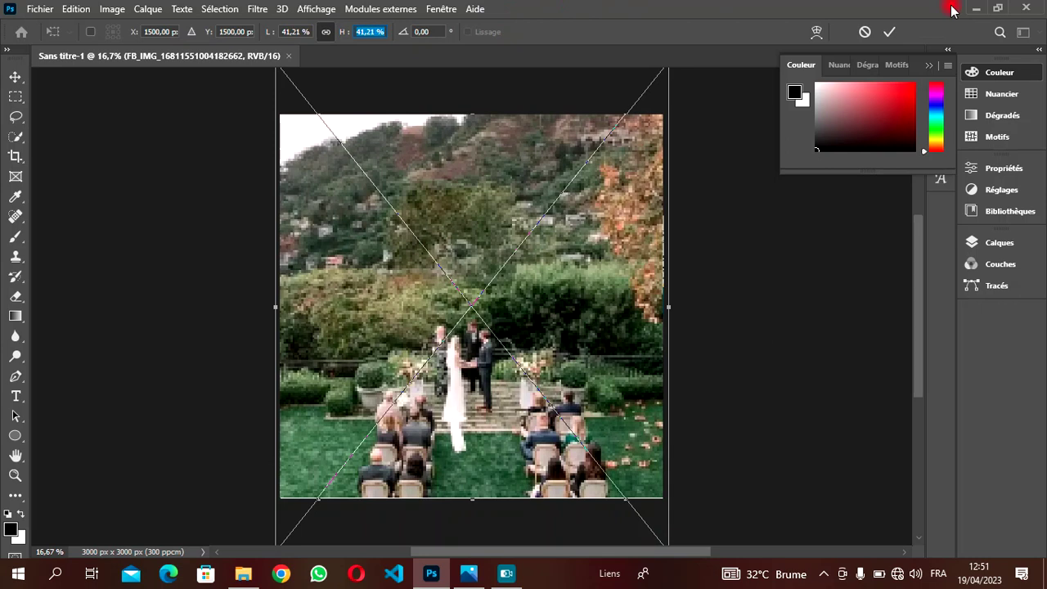
click(889, 32)
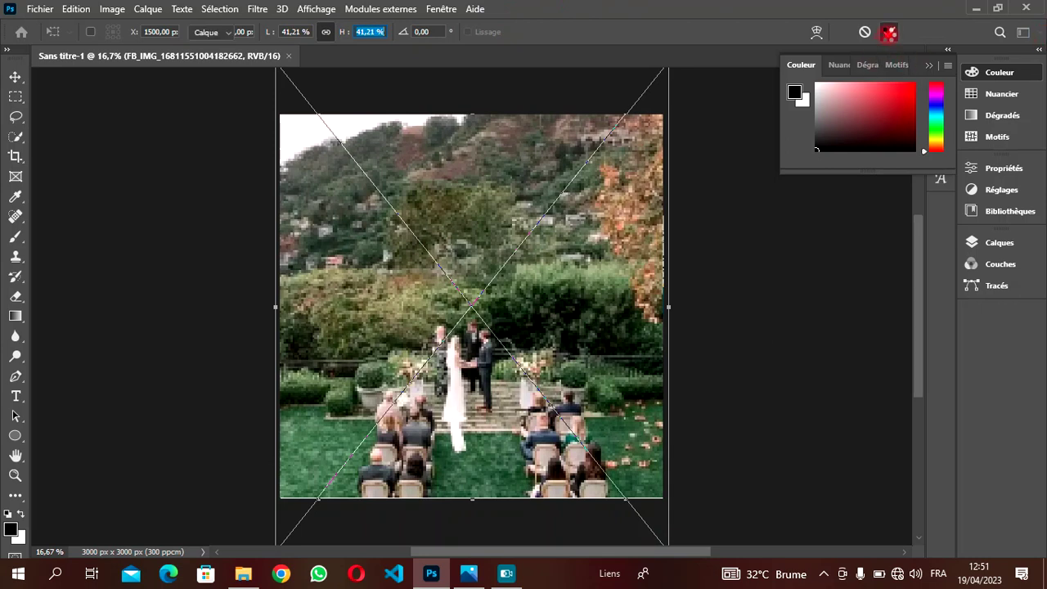
drag(432, 351, 440, 358)
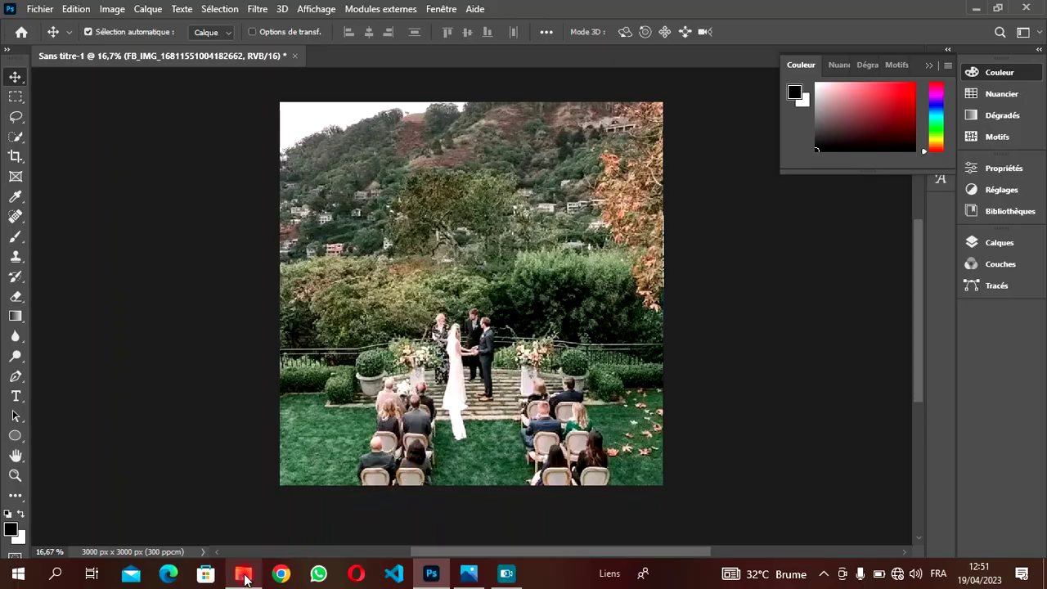
- Place the Calque 1 cut-out portrait, move it right, and show the Calques panel
click(243, 573)
drag(308, 166, 412, 303)
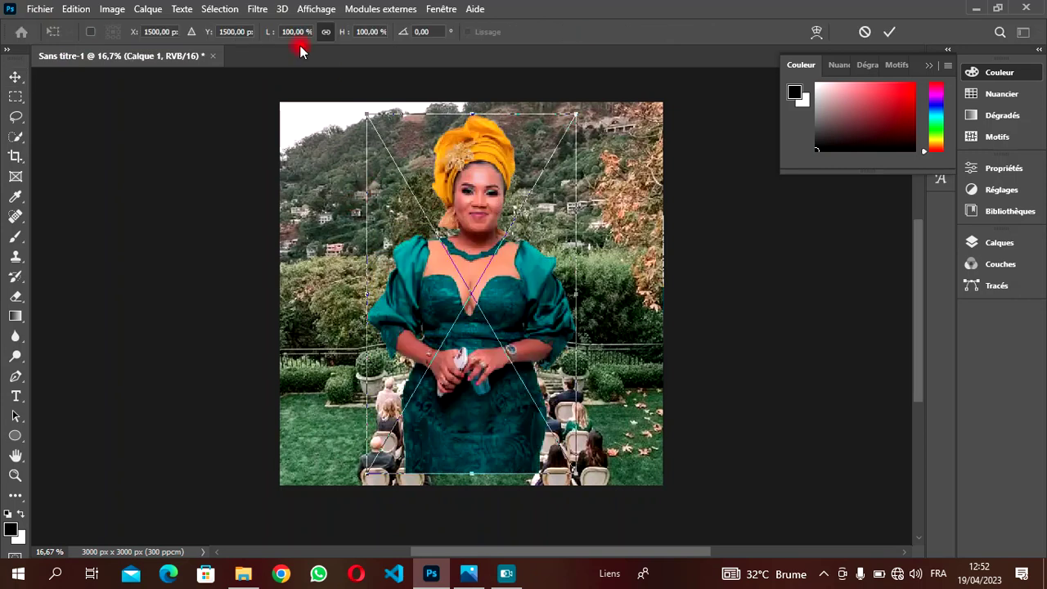
click(889, 32)
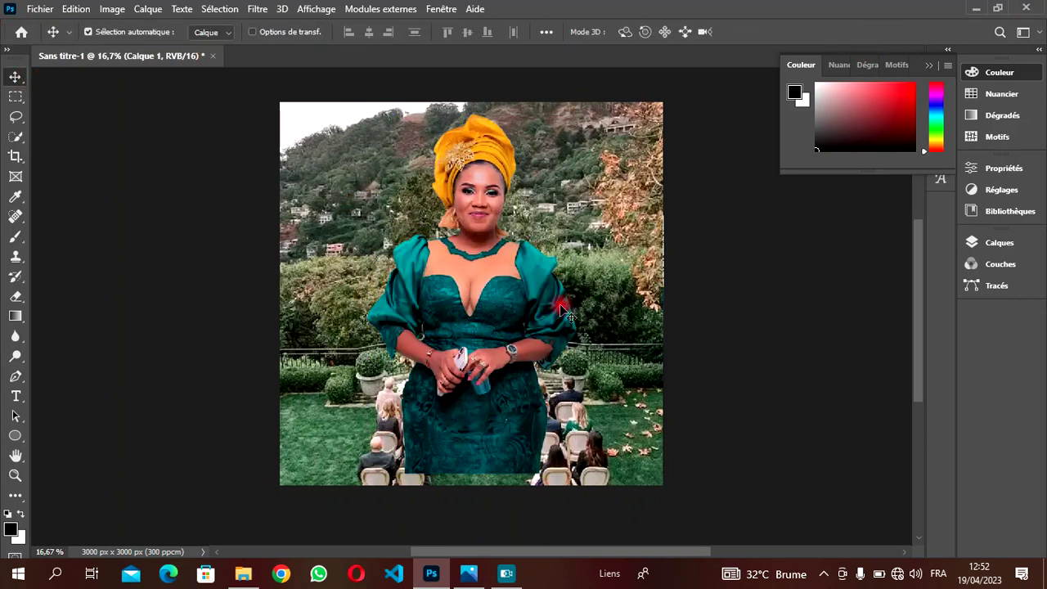
drag(516, 296, 597, 315)
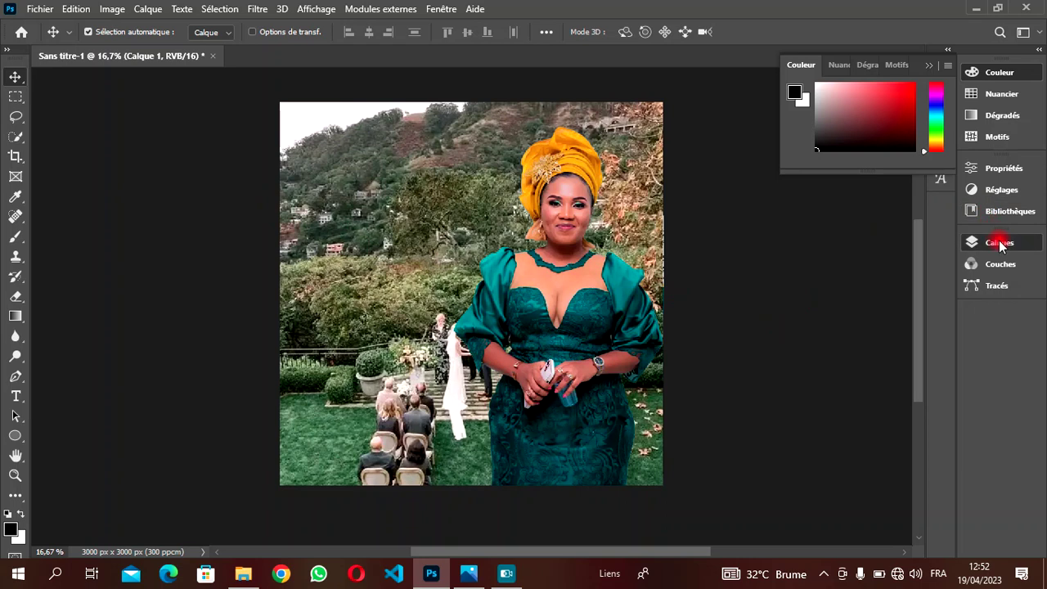
click(941, 282)
click(1000, 242)
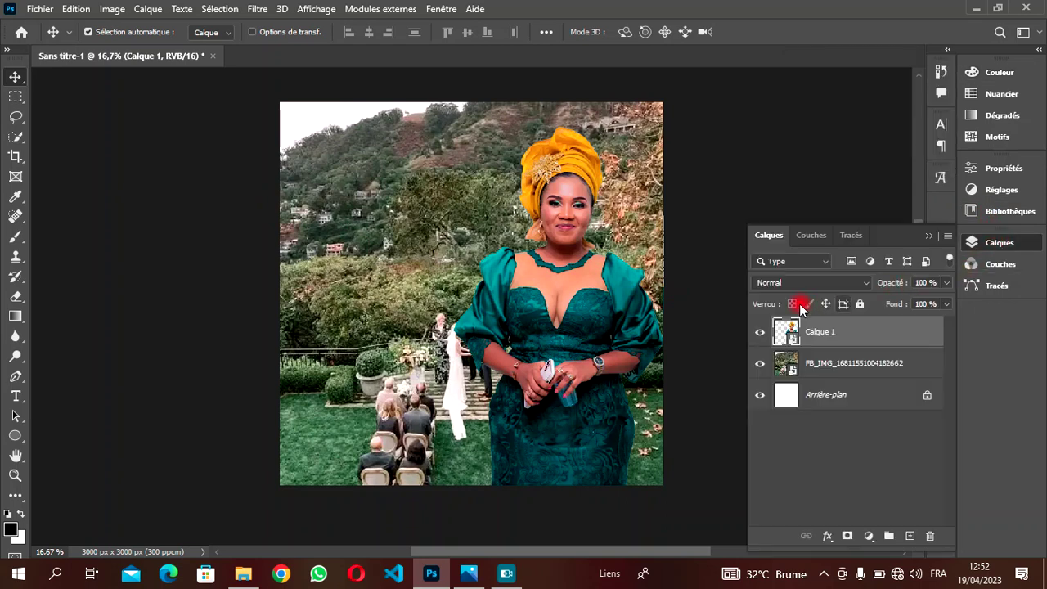
- On the FB_IMG layer, open Teinte/Saturation and shift the Jaunes hue to +72
double_click(857, 365)
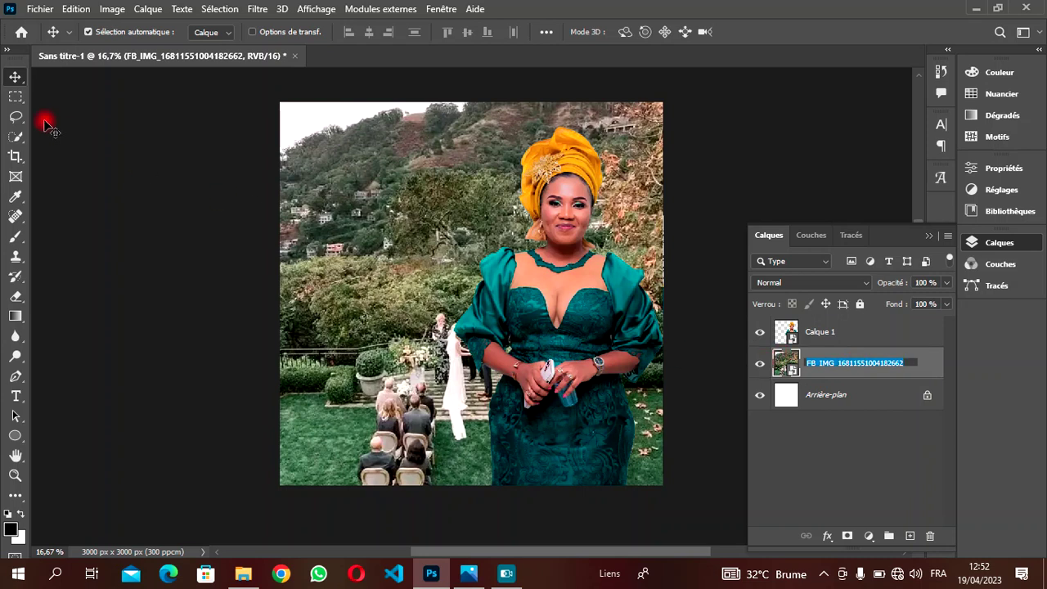
click(103, 15)
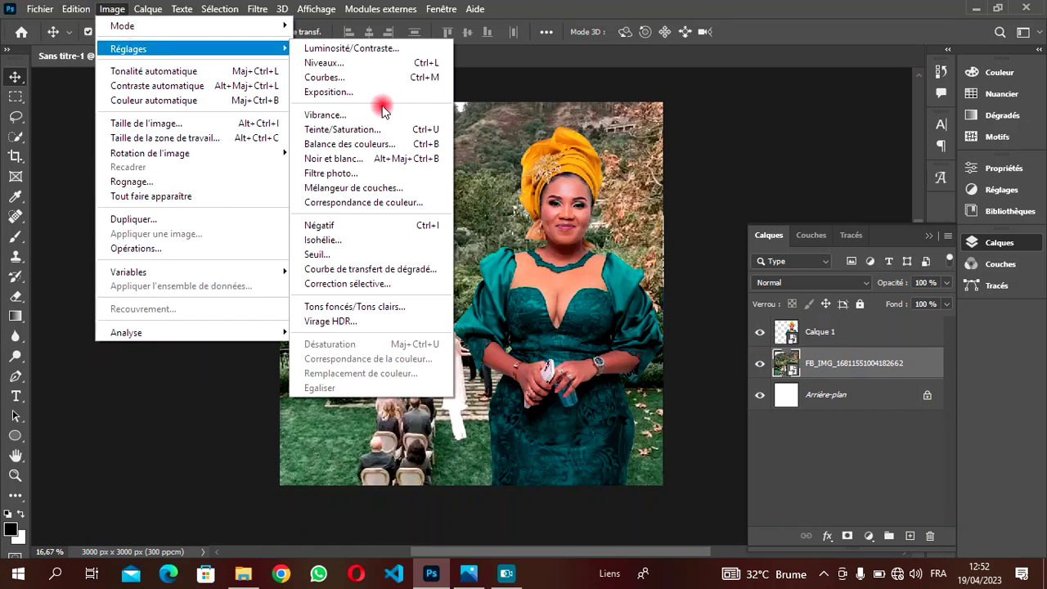
click(348, 129)
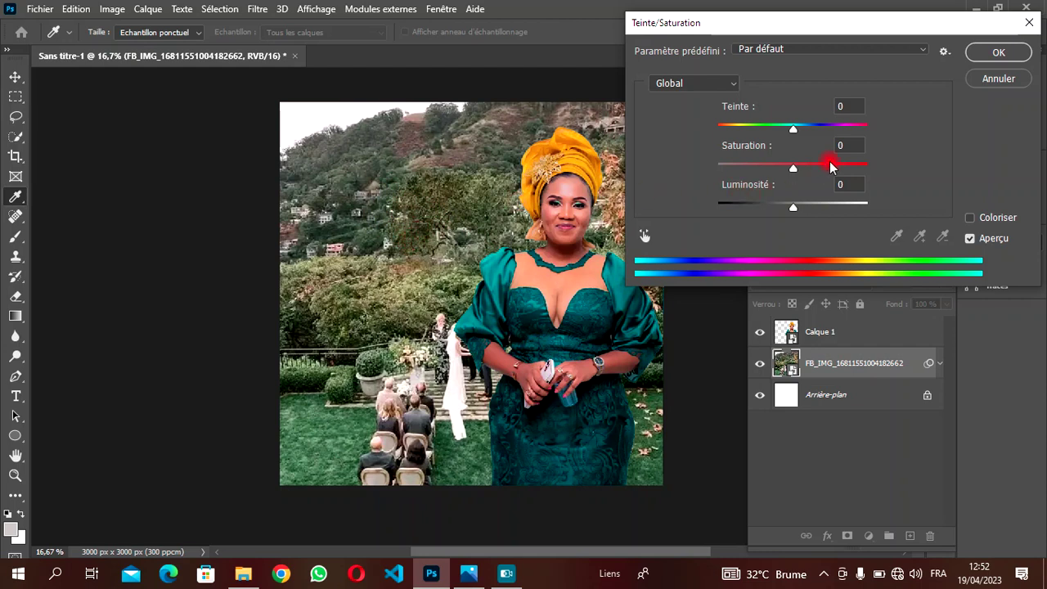
click(701, 84)
click(712, 80)
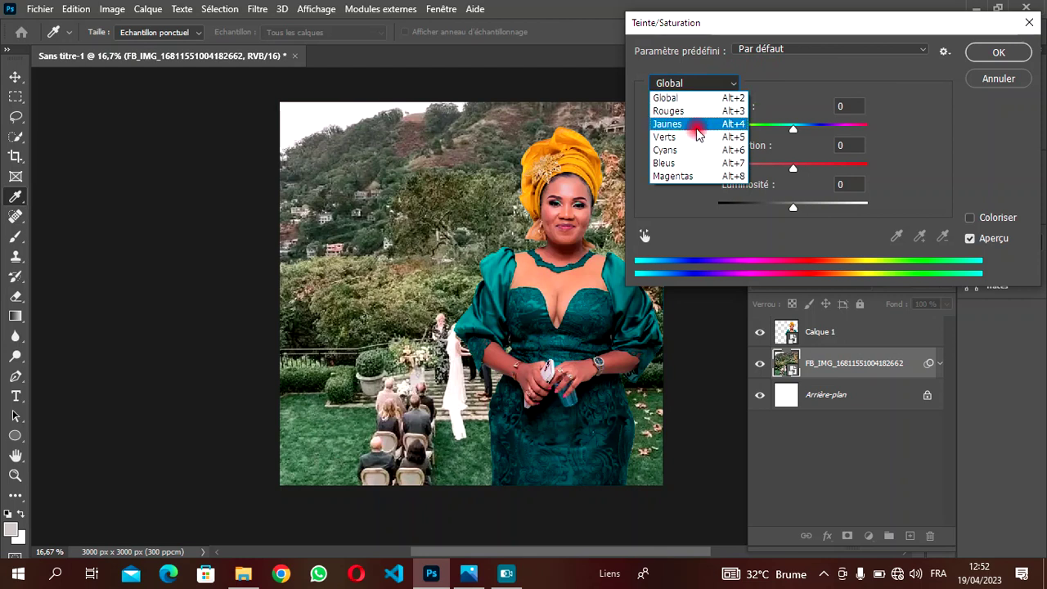
click(698, 129)
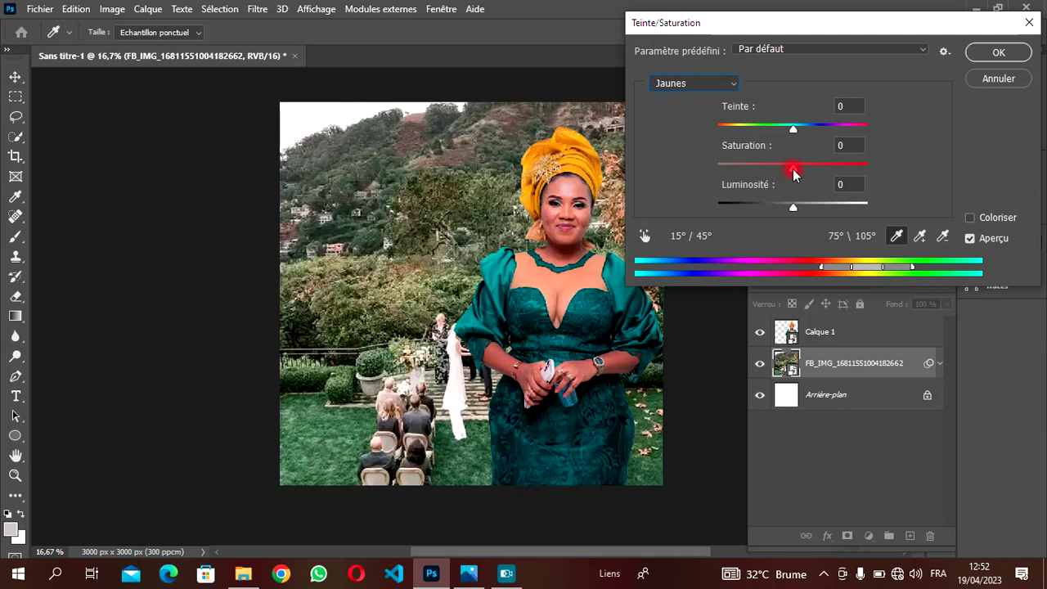
drag(791, 132, 836, 140)
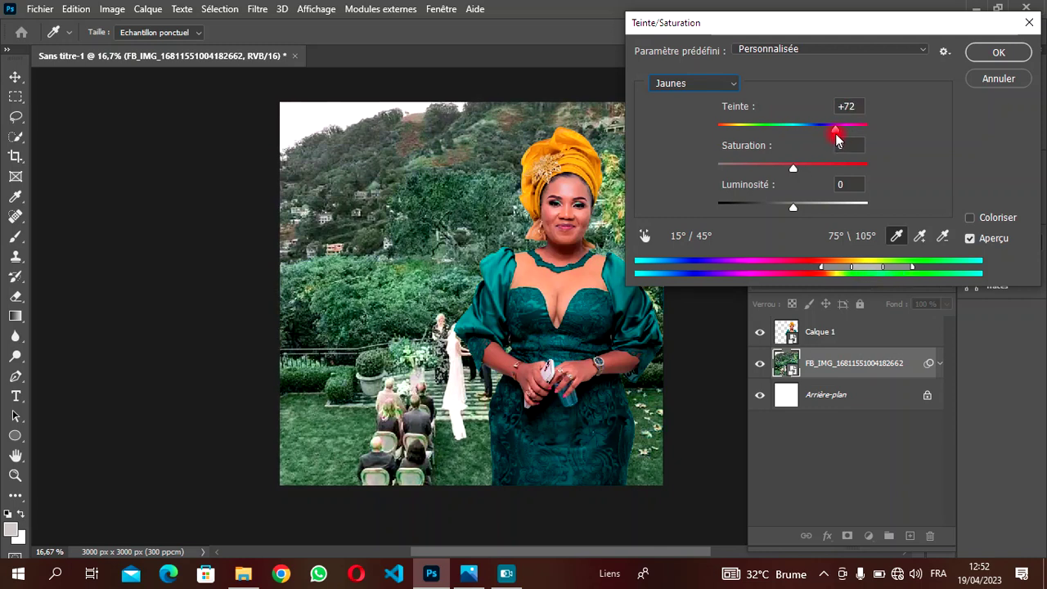
- Shift the Verts hue to +29
click(671, 82)
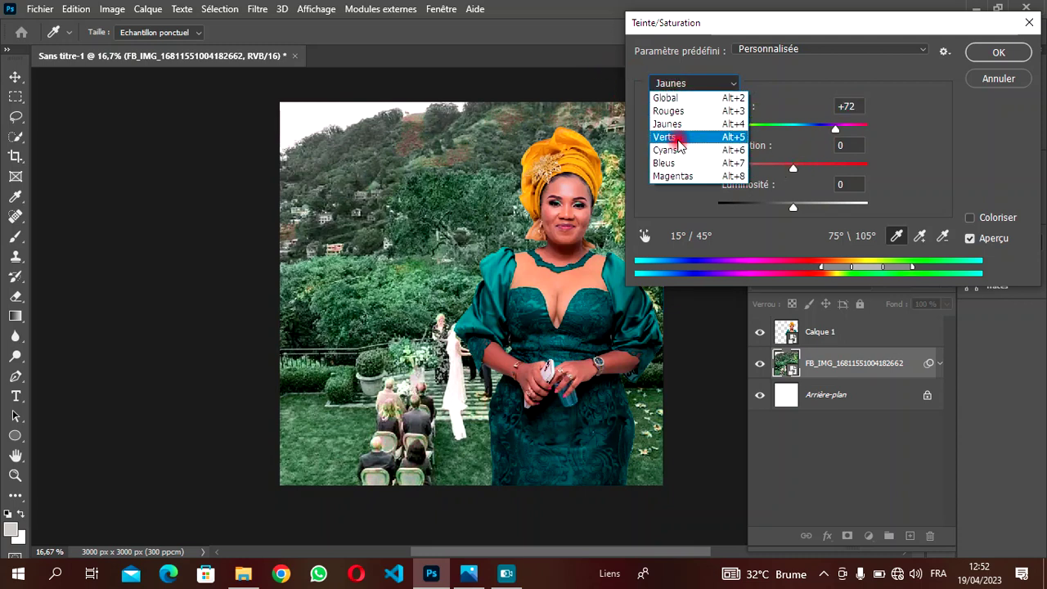
click(665, 137)
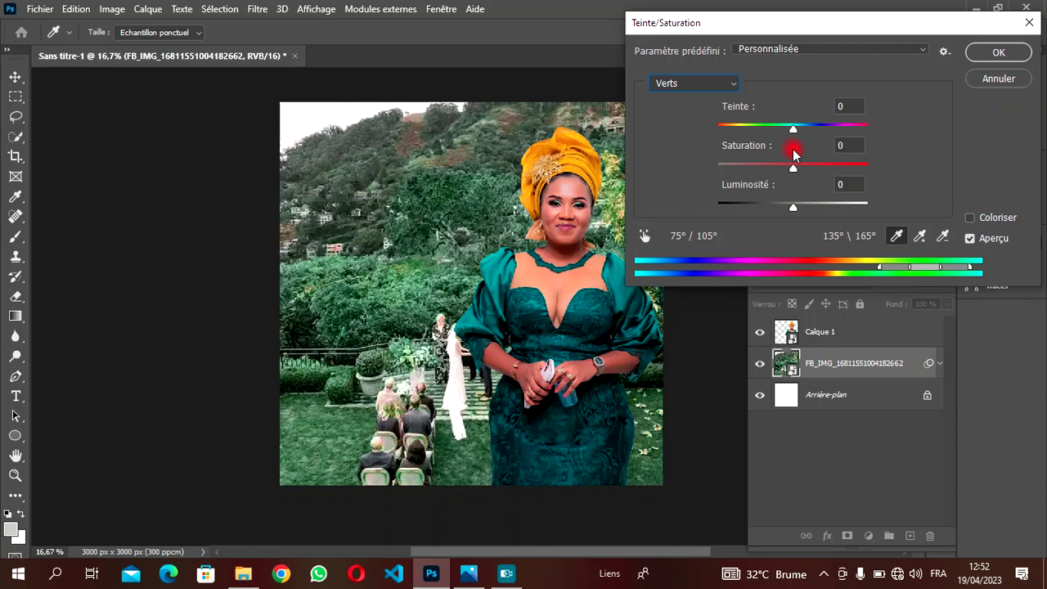
drag(794, 131, 818, 145)
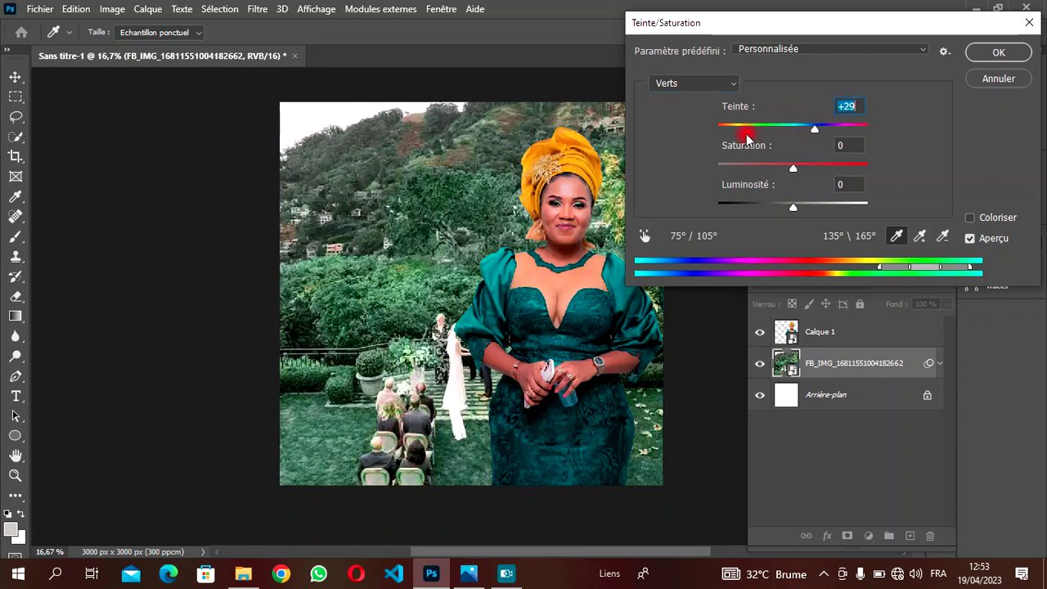
- Set the Bleus to hue +10 and saturation +7, then apply the adjustment
click(686, 83)
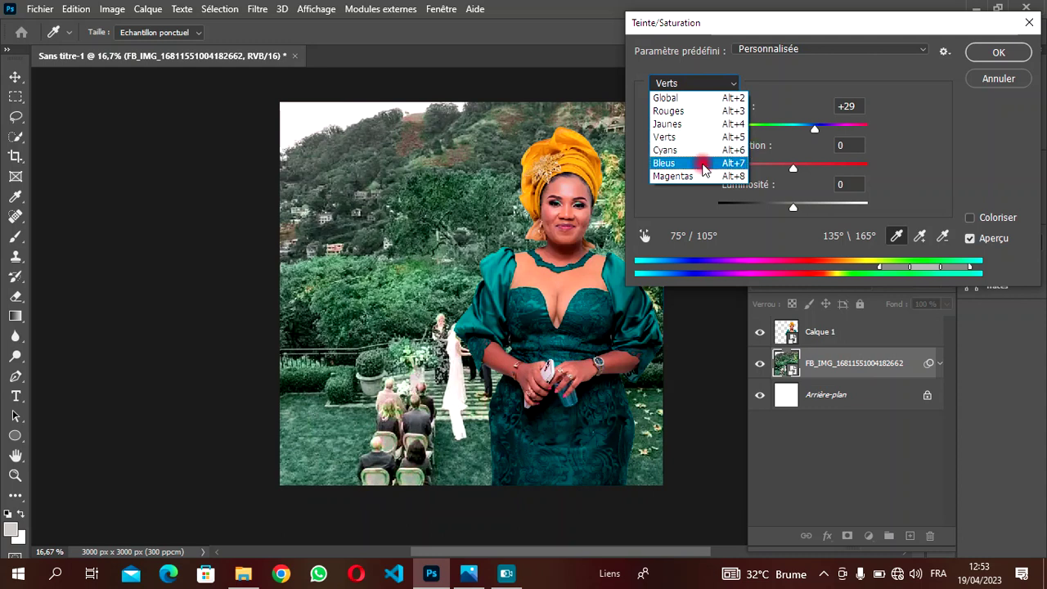
click(706, 167)
drag(796, 173, 763, 174)
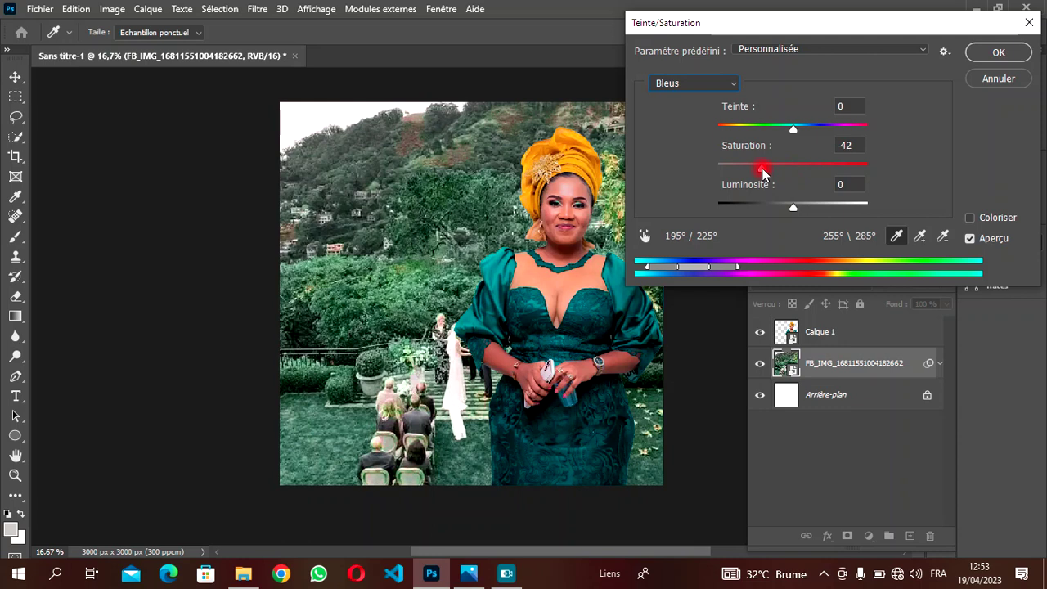
drag(765, 171, 803, 126)
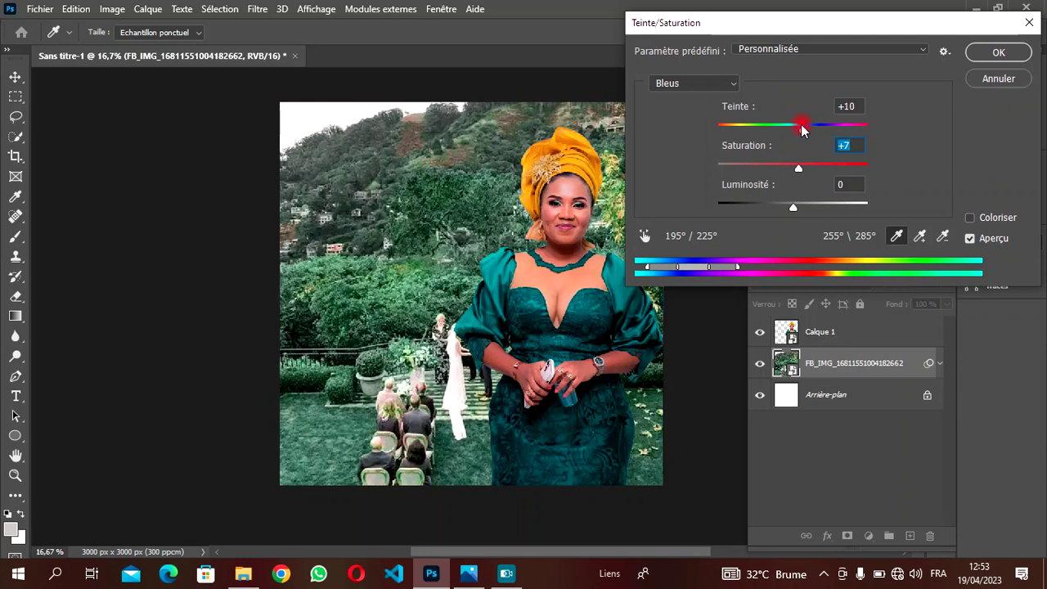
drag(802, 129, 802, 128)
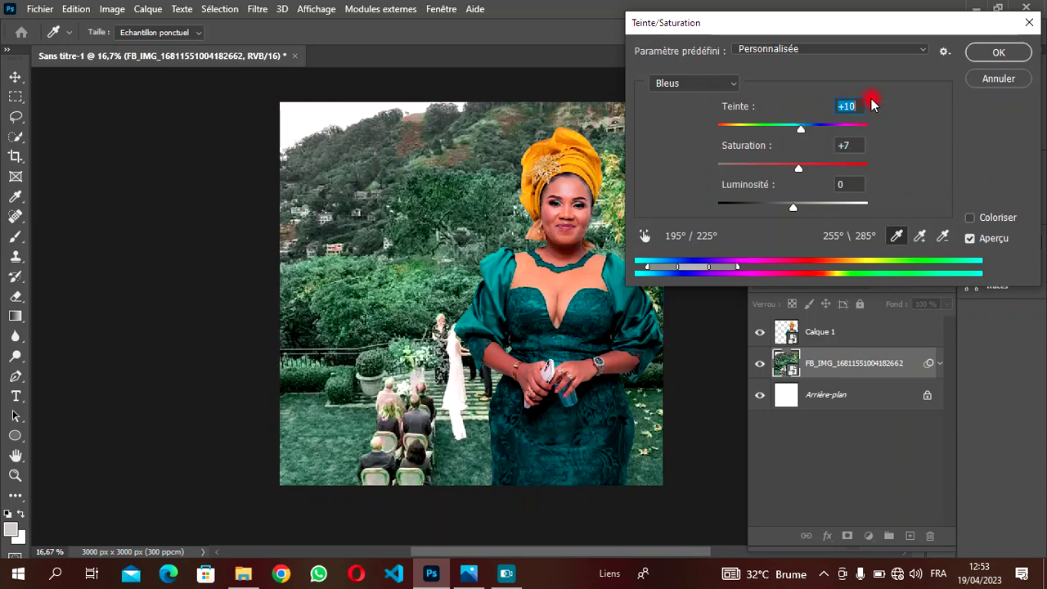
click(984, 54)
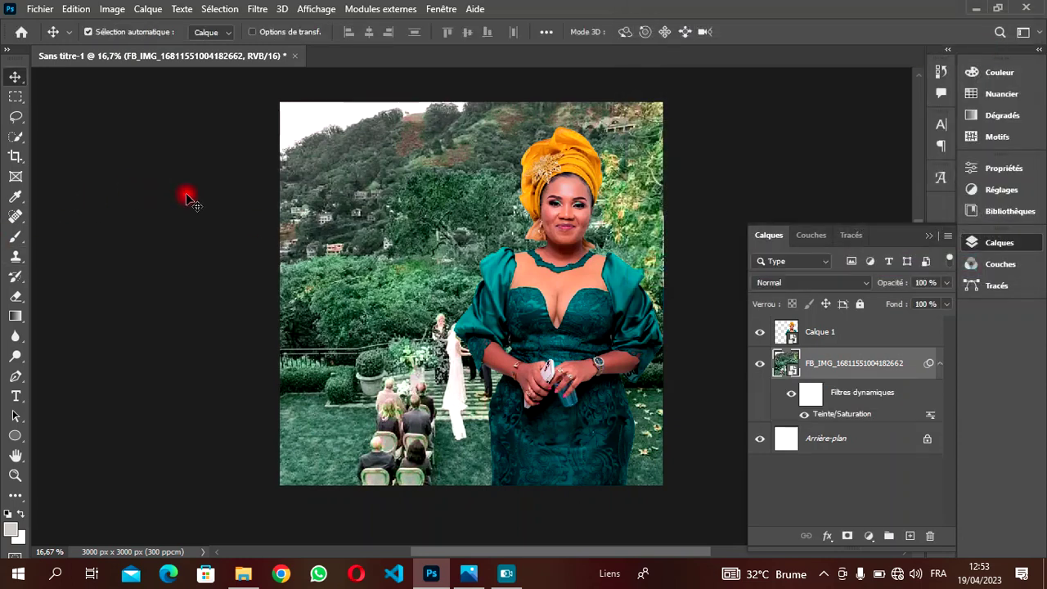
- Apply a Flou gaussien with a 20-pixel radius to the wedding photo
click(263, 12)
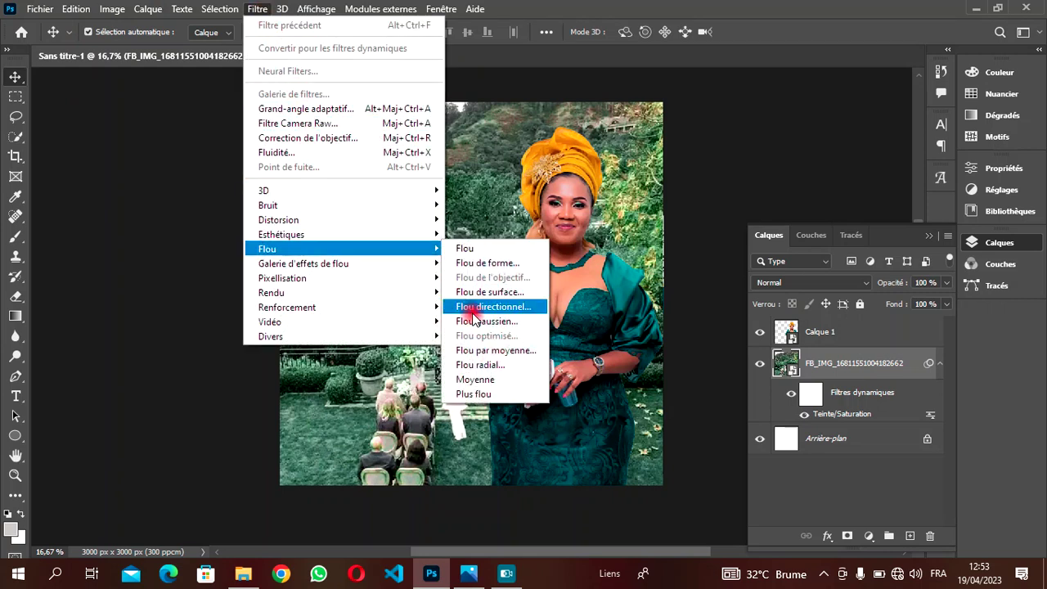
click(478, 321)
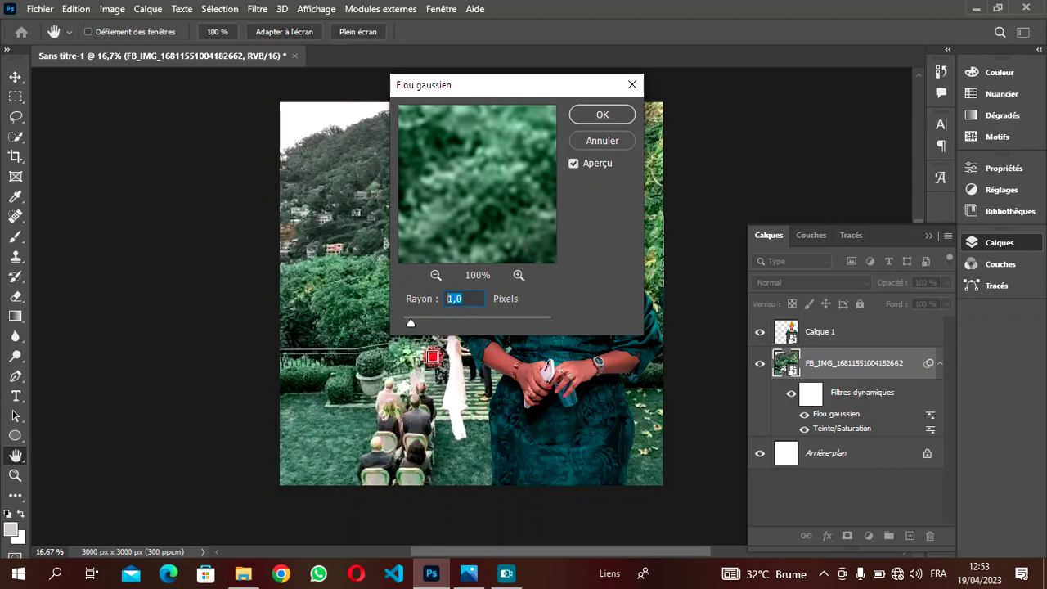
text(20)
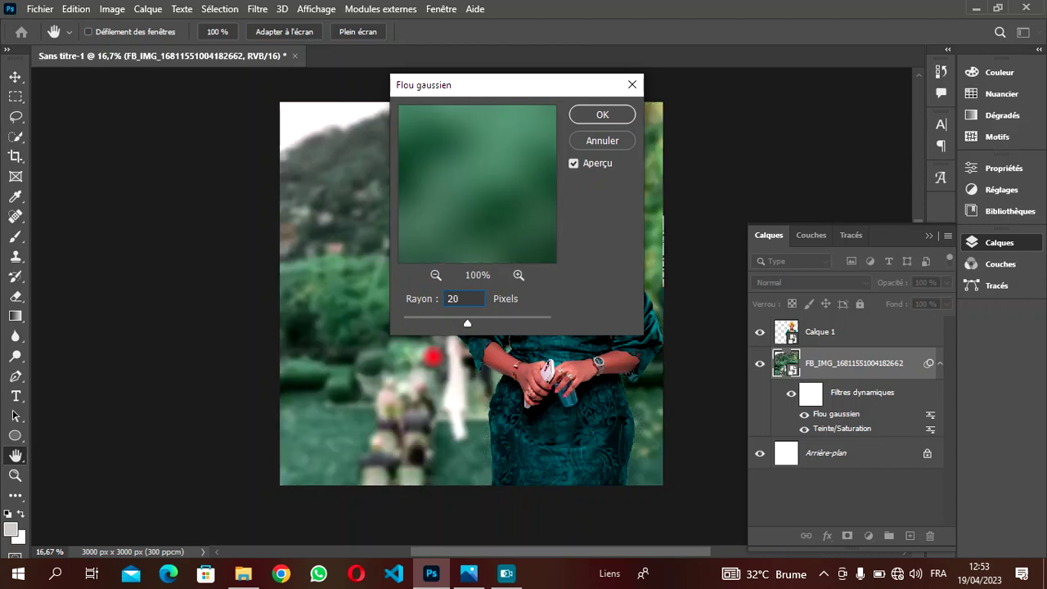
click(579, 115)
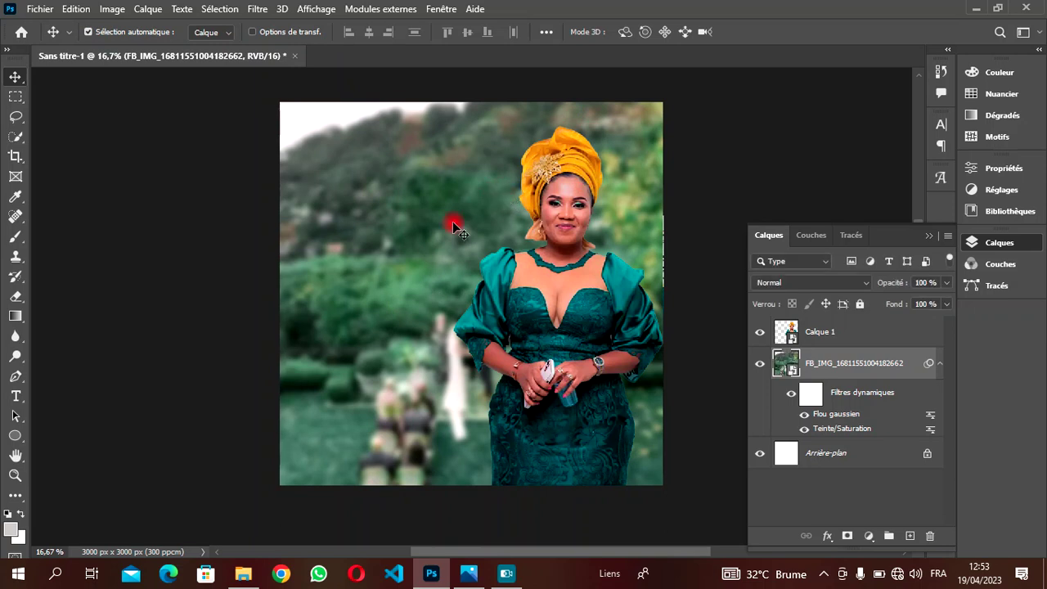
scroll(684, 368, up, 1)
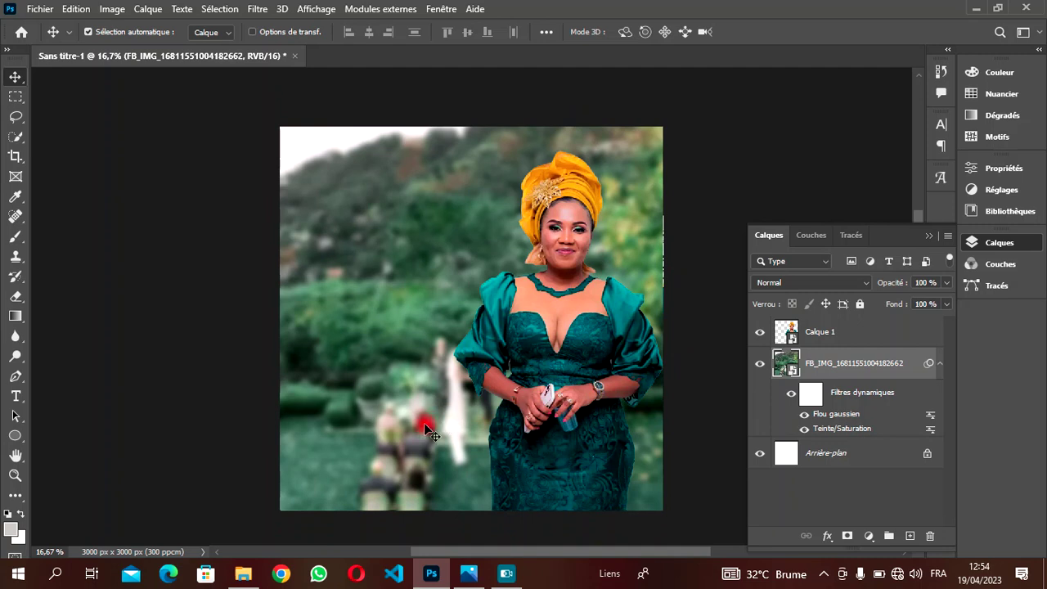
- Draw a light-grey rectangle with 0 px corner radius across the photo's upper part
click(18, 440)
right_click(18, 439)
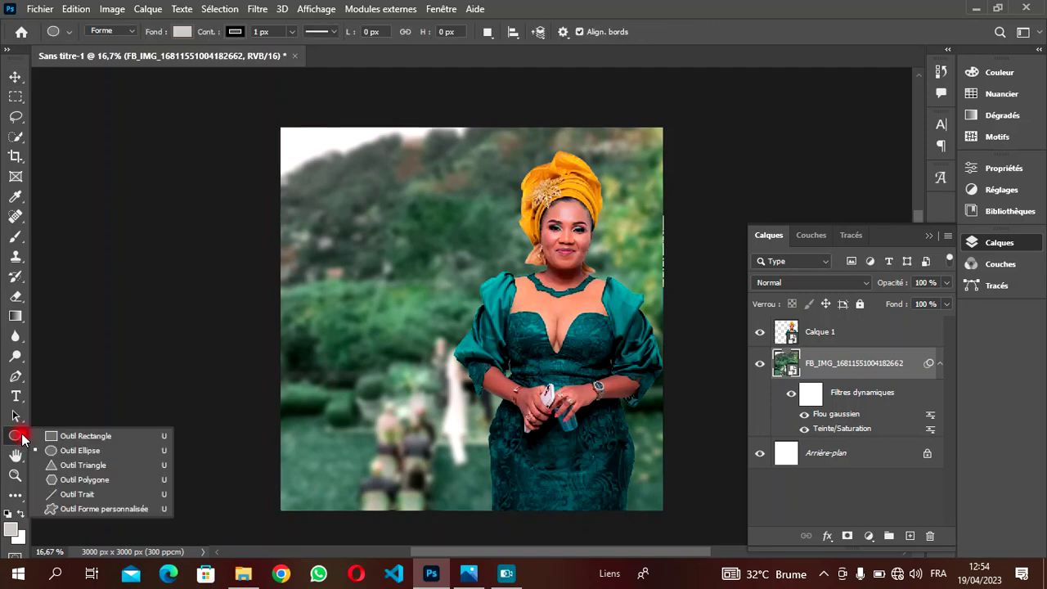
click(46, 434)
click(46, 434)
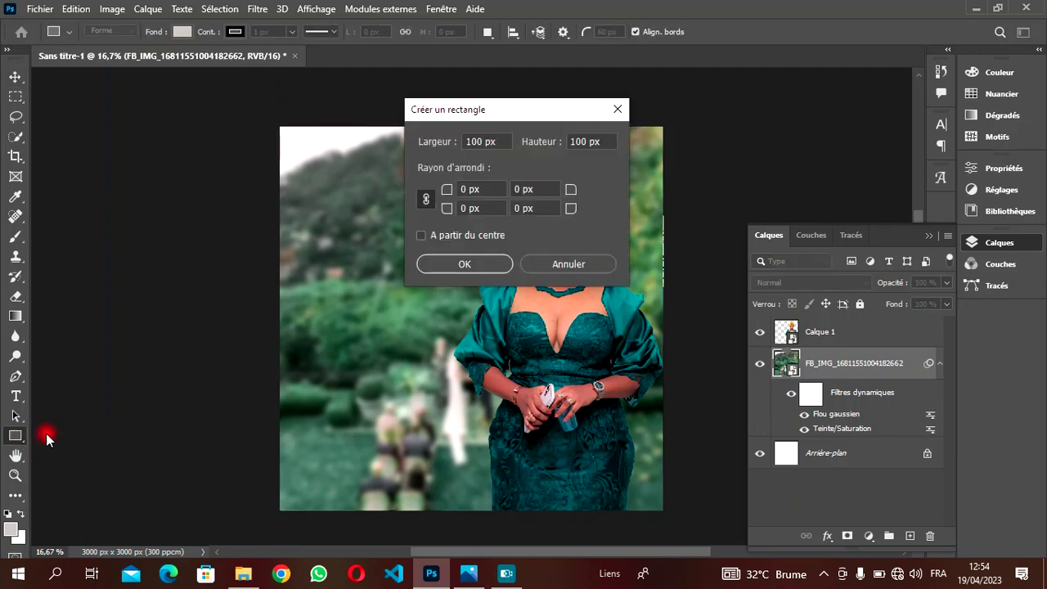
click(619, 110)
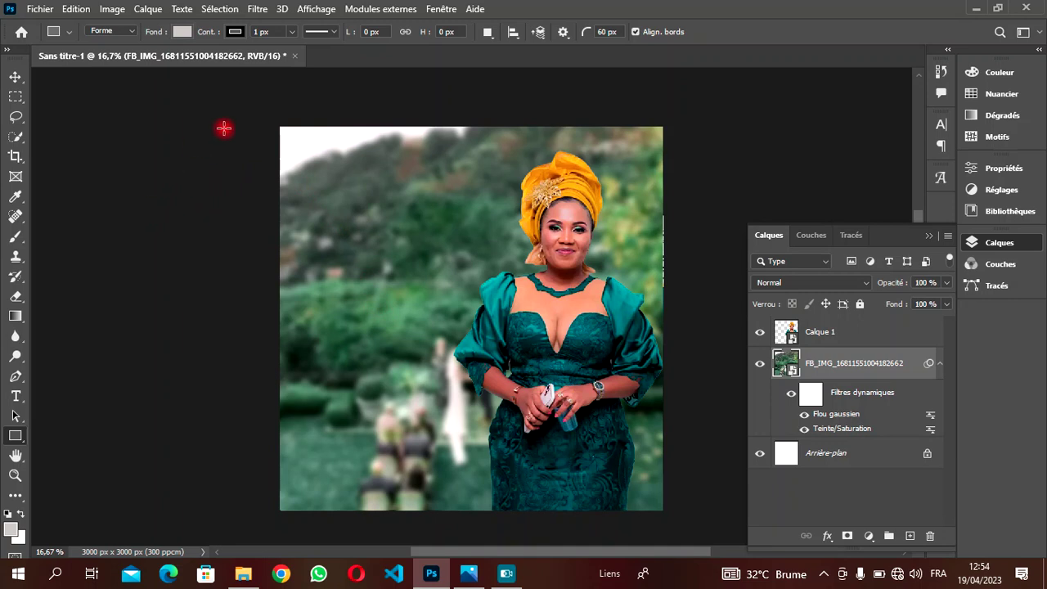
click(606, 32)
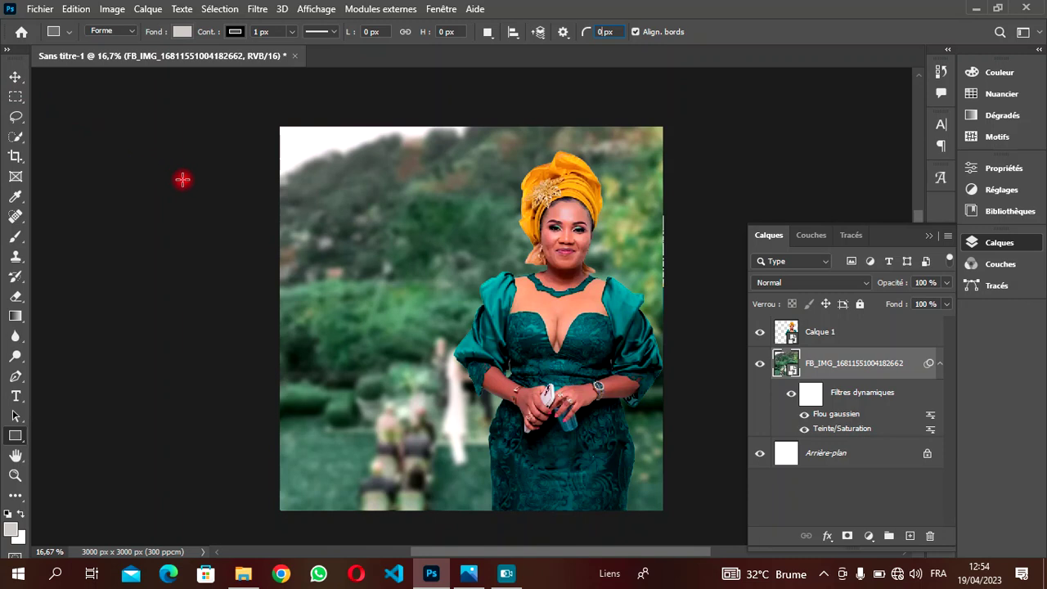
key(Return)
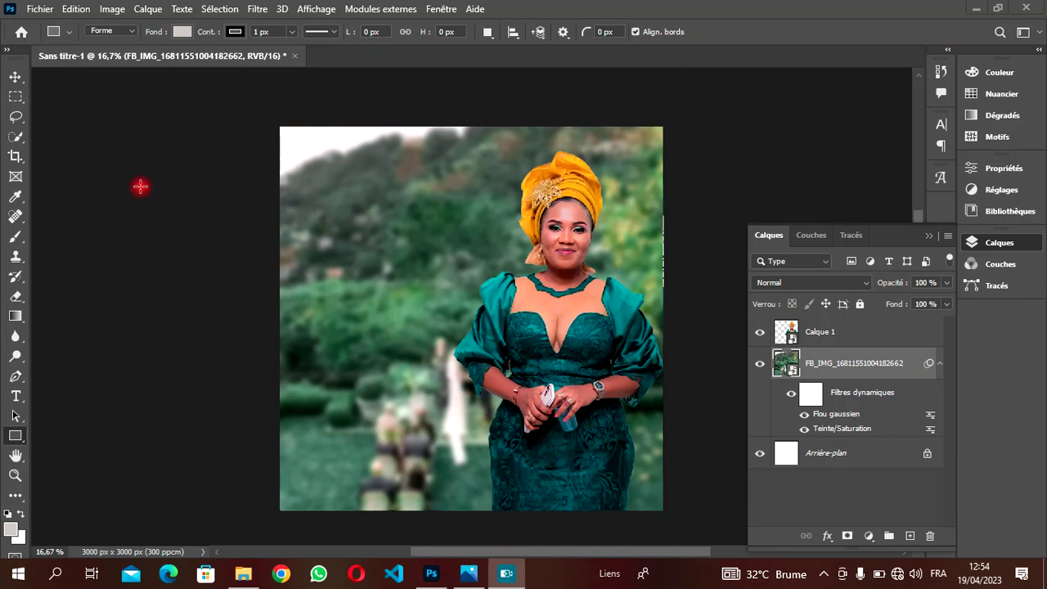
drag(318, 137, 753, 292)
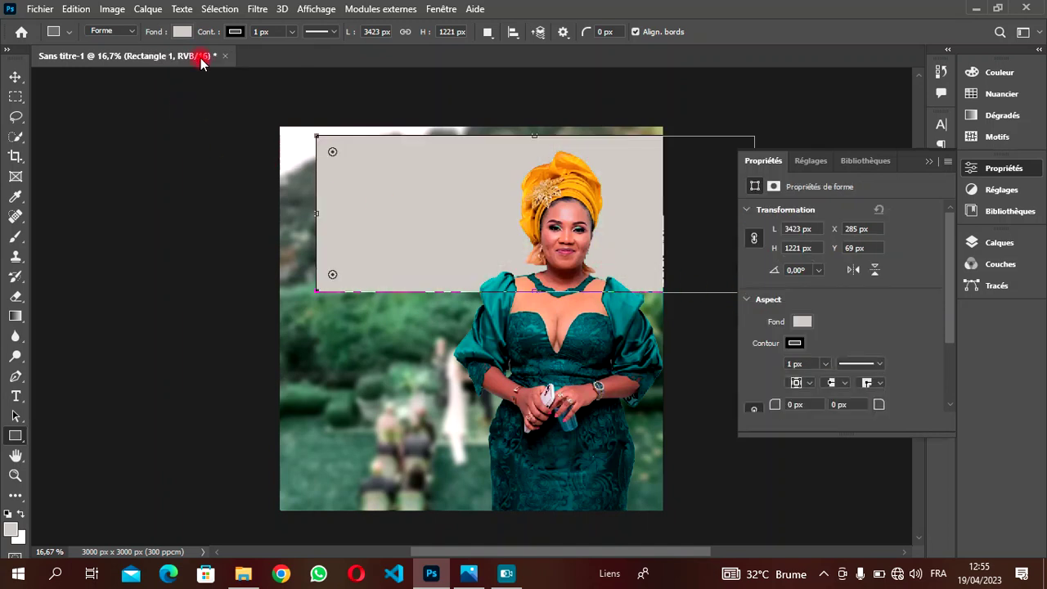
- Give the grey rectangle a white outline
click(182, 32)
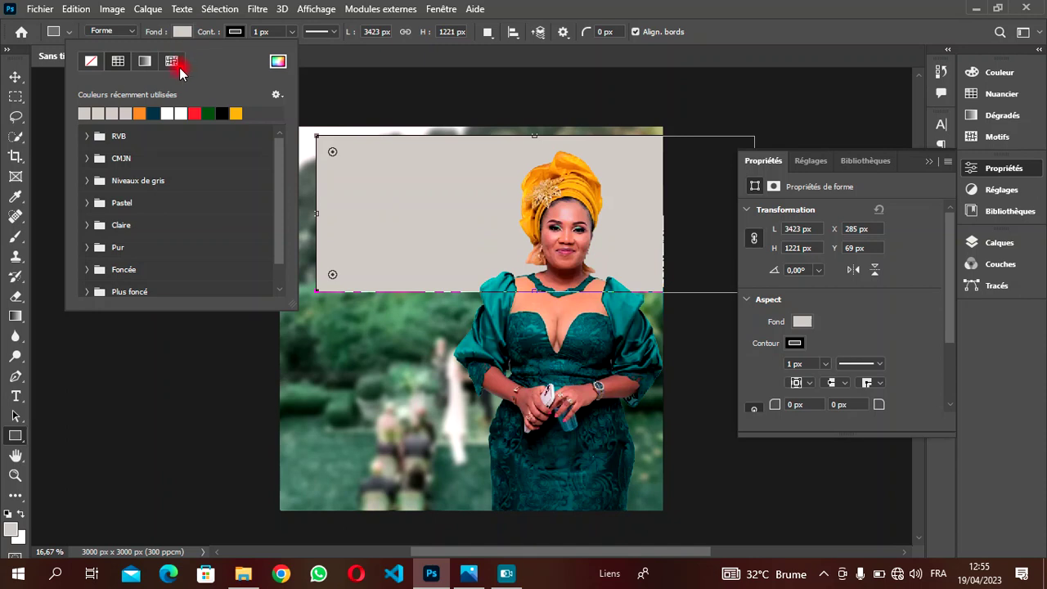
click(241, 31)
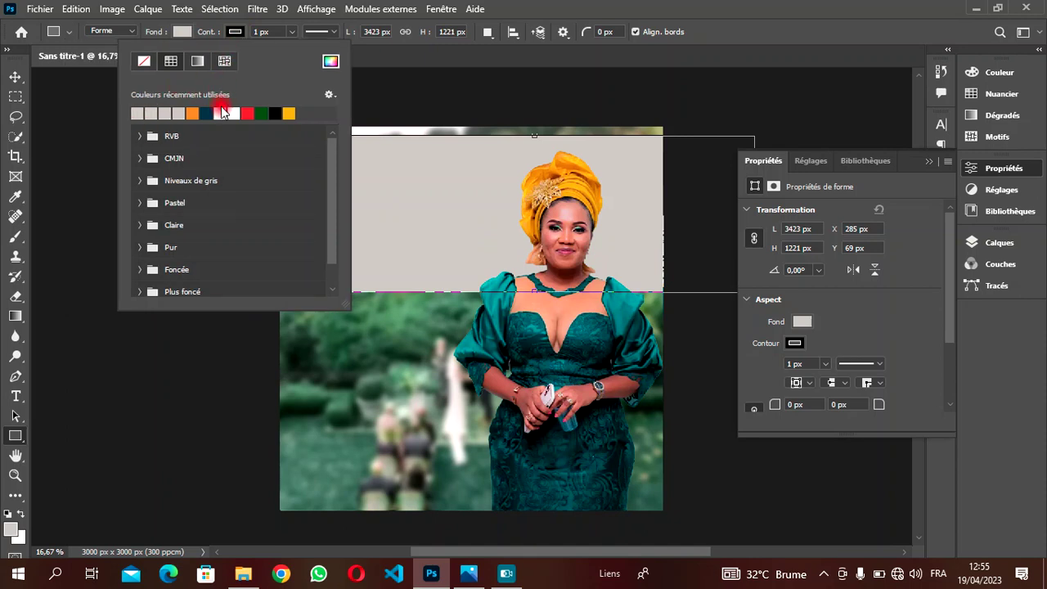
click(221, 113)
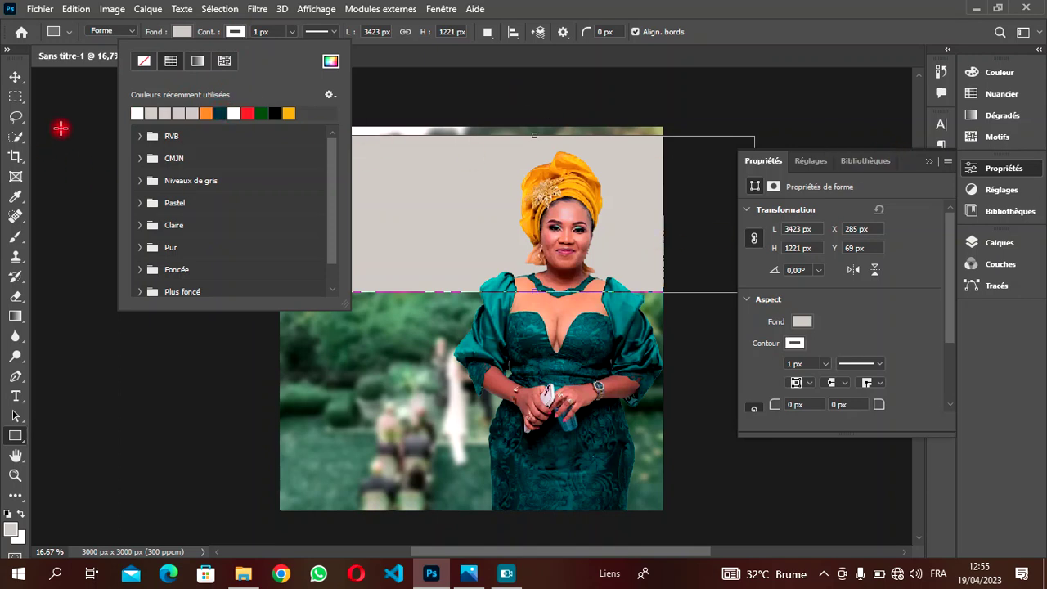
- Move the rectangle up against the canvas's top-left corner
click(933, 161)
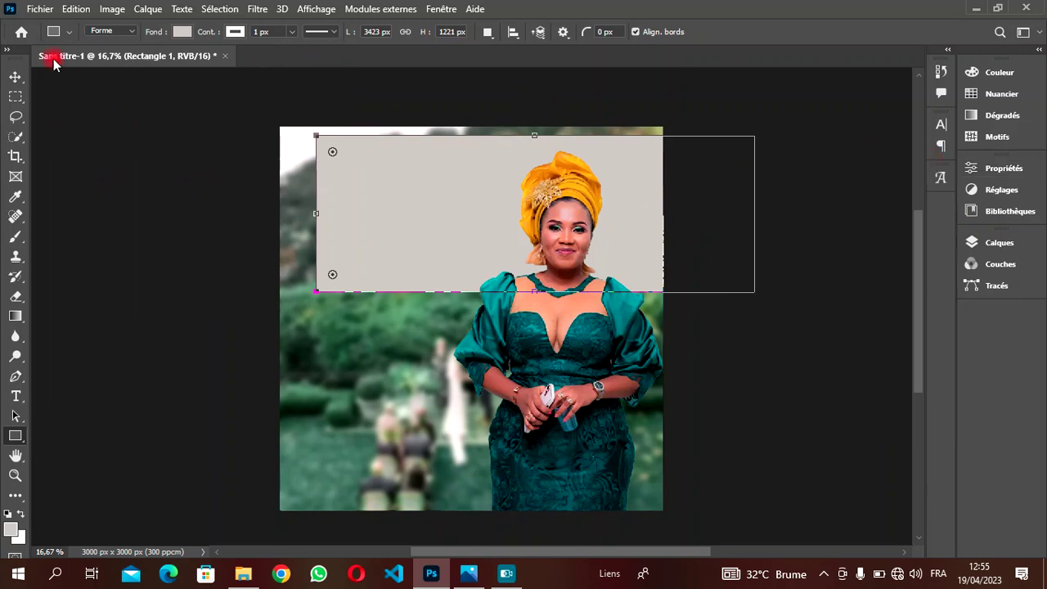
click(15, 76)
drag(374, 180, 339, 164)
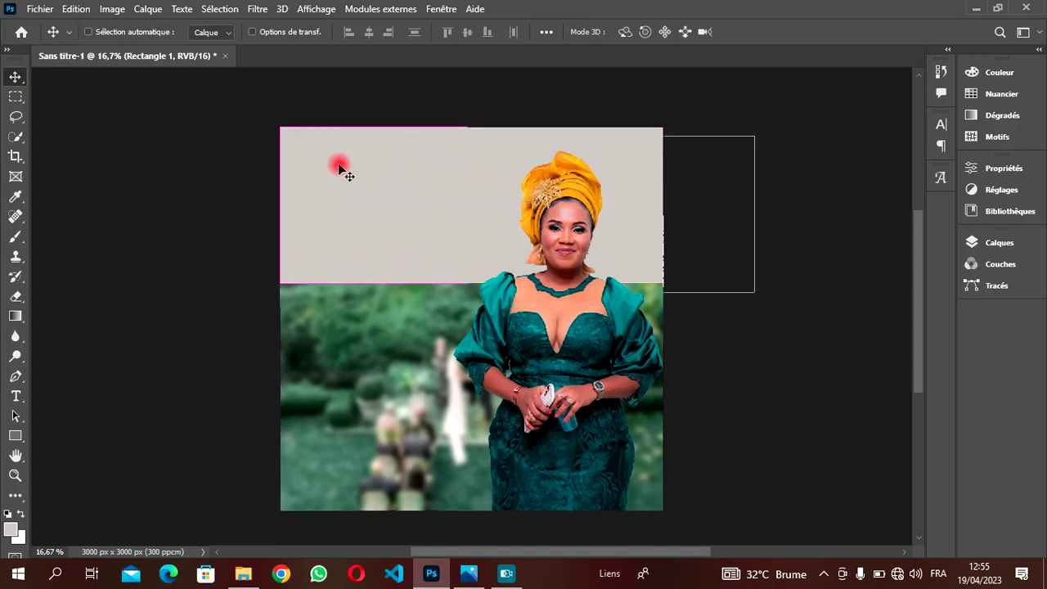
- Rotate the grey rectangle to about 11.13°, push it up-right, and commit the transform
key(ctrl+t)
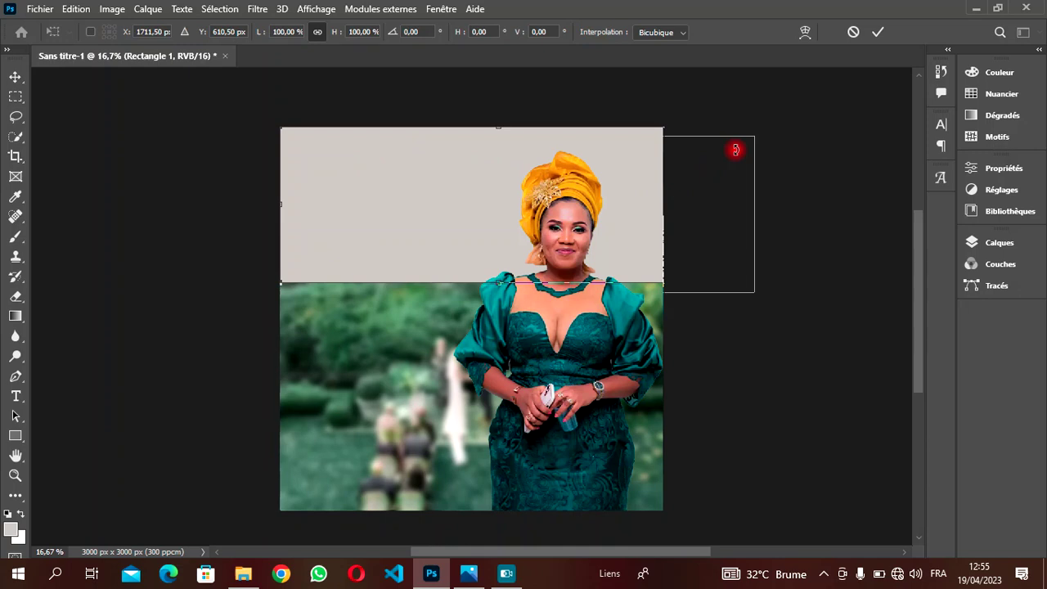
drag(821, 104, 837, 166)
drag(445, 211, 527, 112)
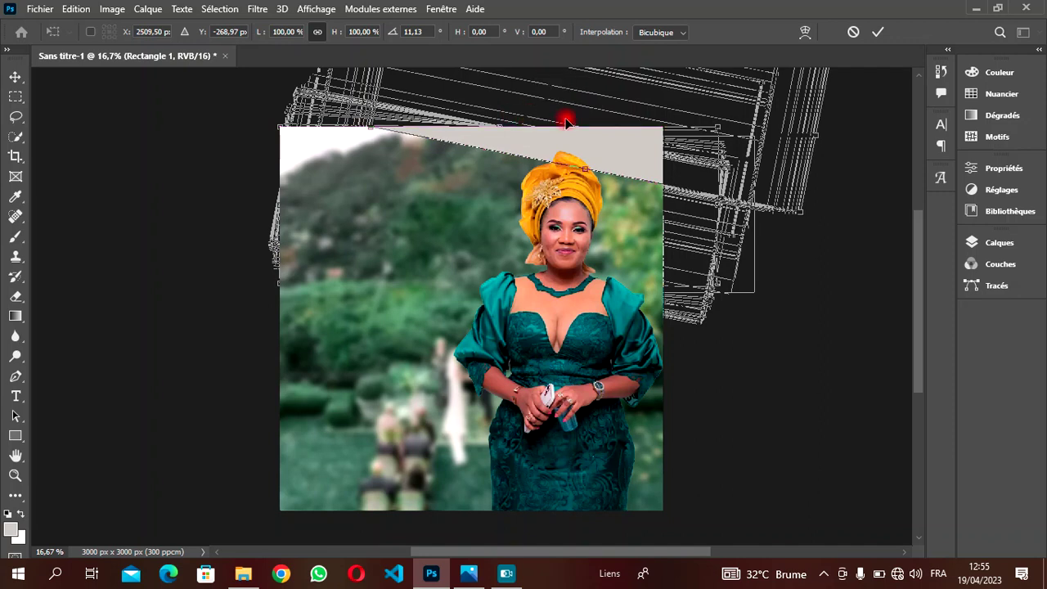
scroll(918, 320, down, 2)
scroll(916, 321, up, 1)
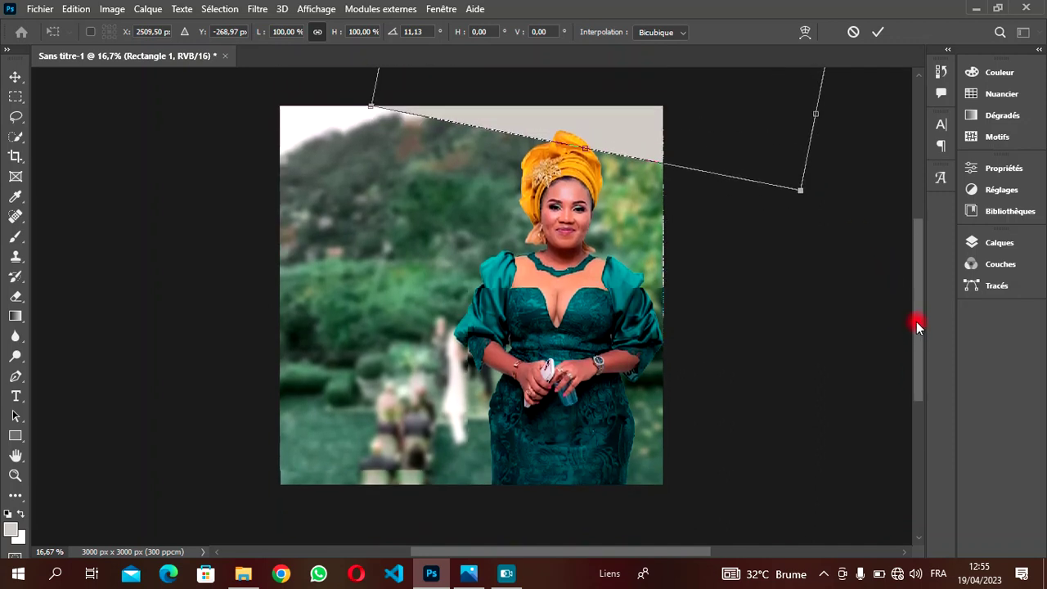
click(877, 32)
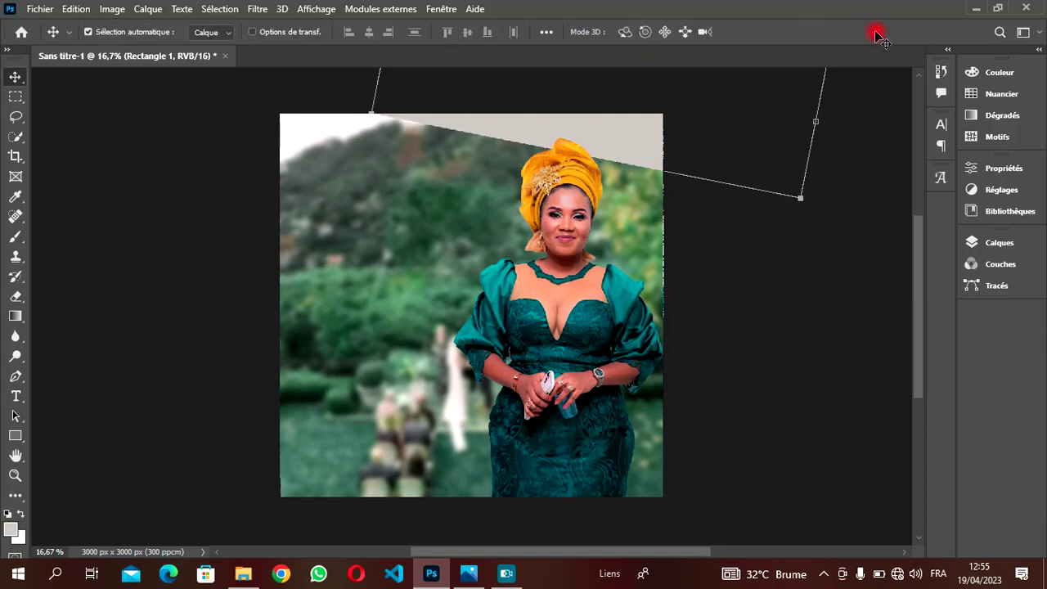
click(989, 241)
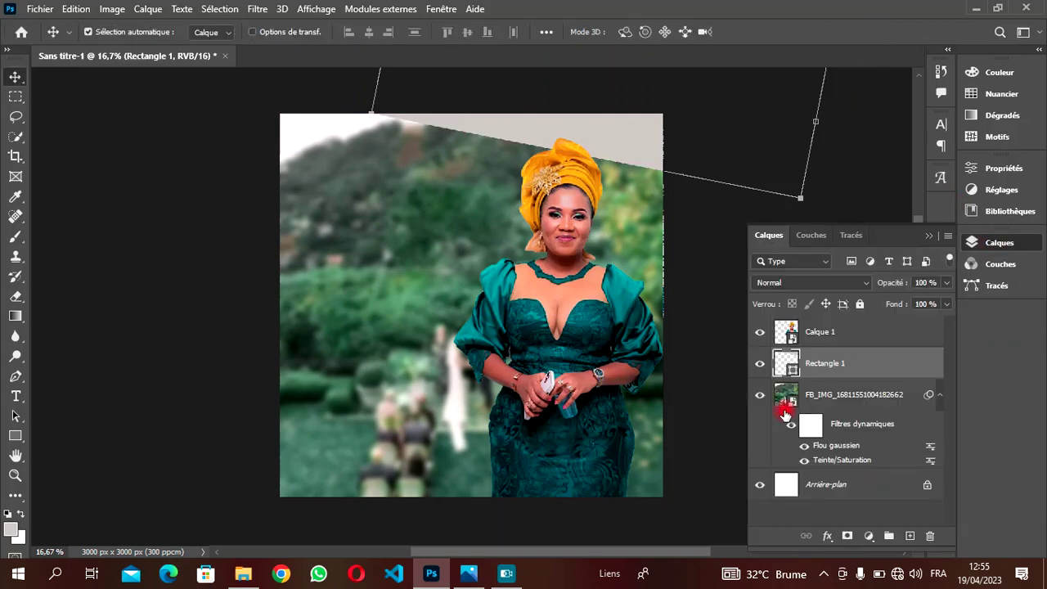
- Duplicate Rectangle 1 into 'Rectangle 1 copie' and close the reference preview
key(ctrl+j)
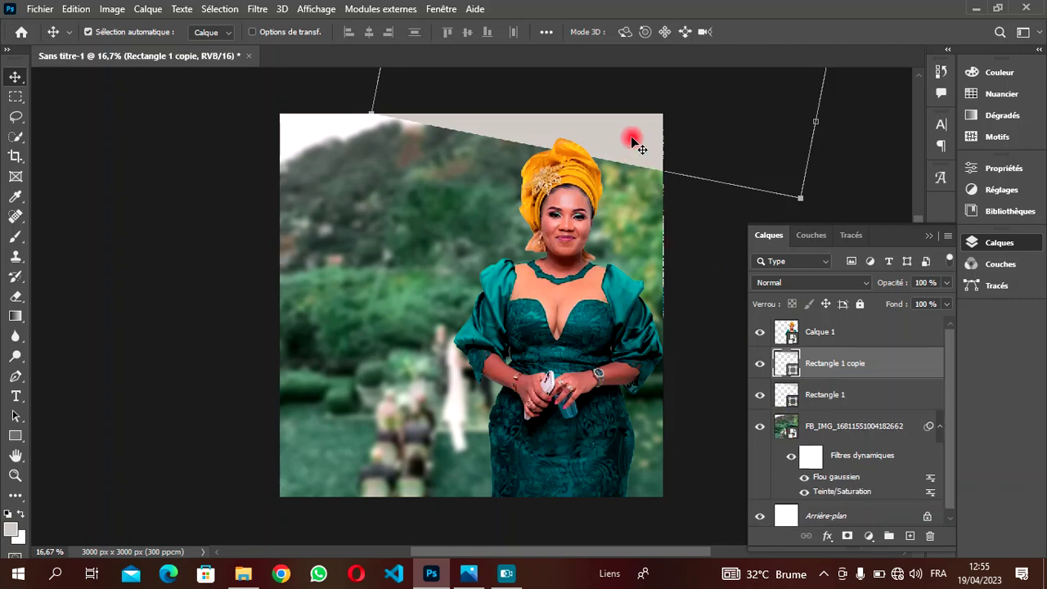
drag(640, 148, 564, 400)
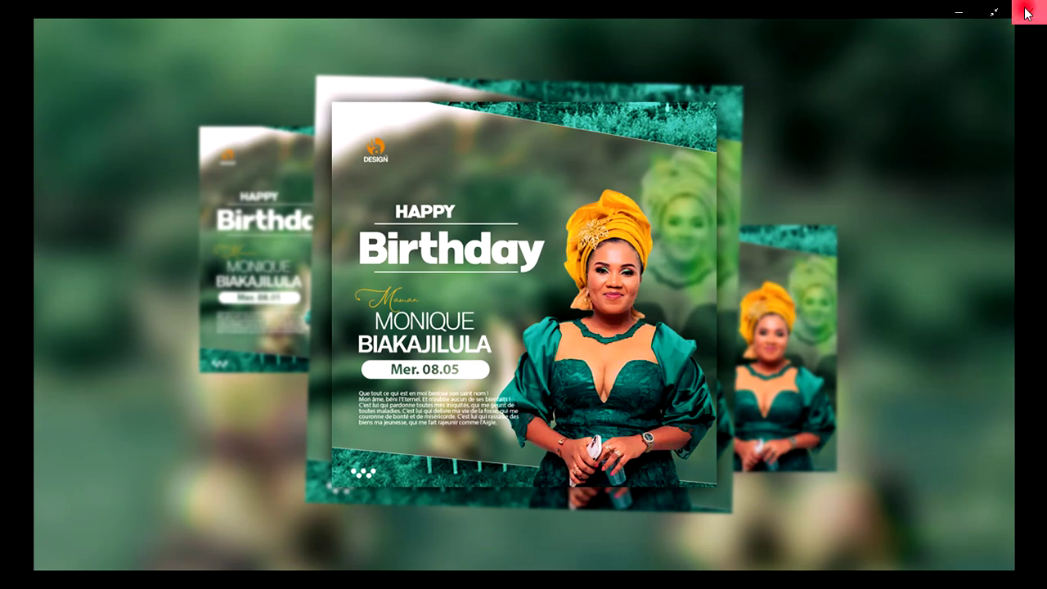
click(1027, 13)
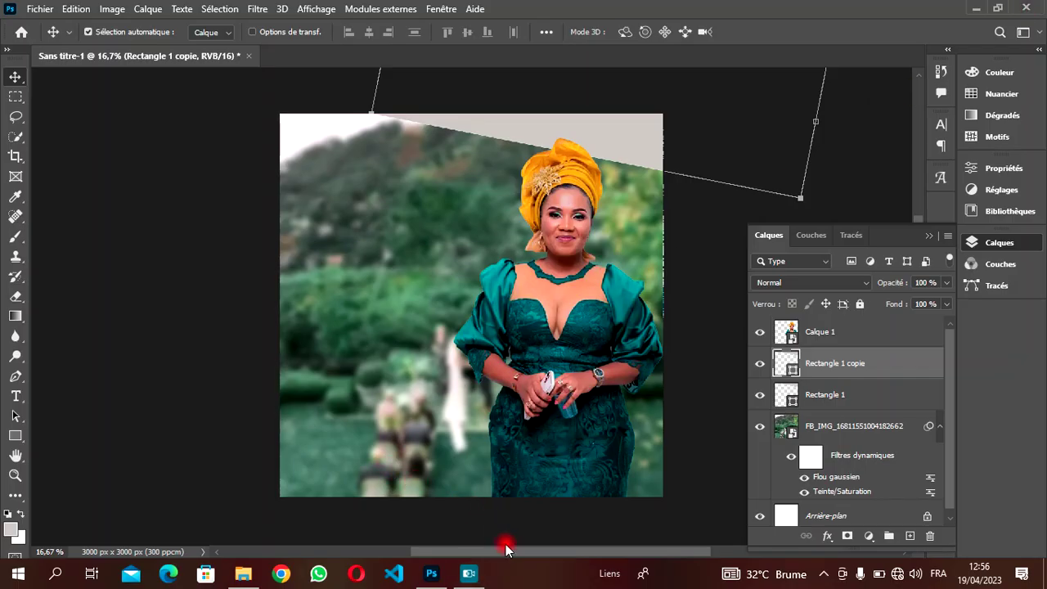
- Move the copied grey band down toward the lower-left of the photo
drag(440, 558, 451, 554)
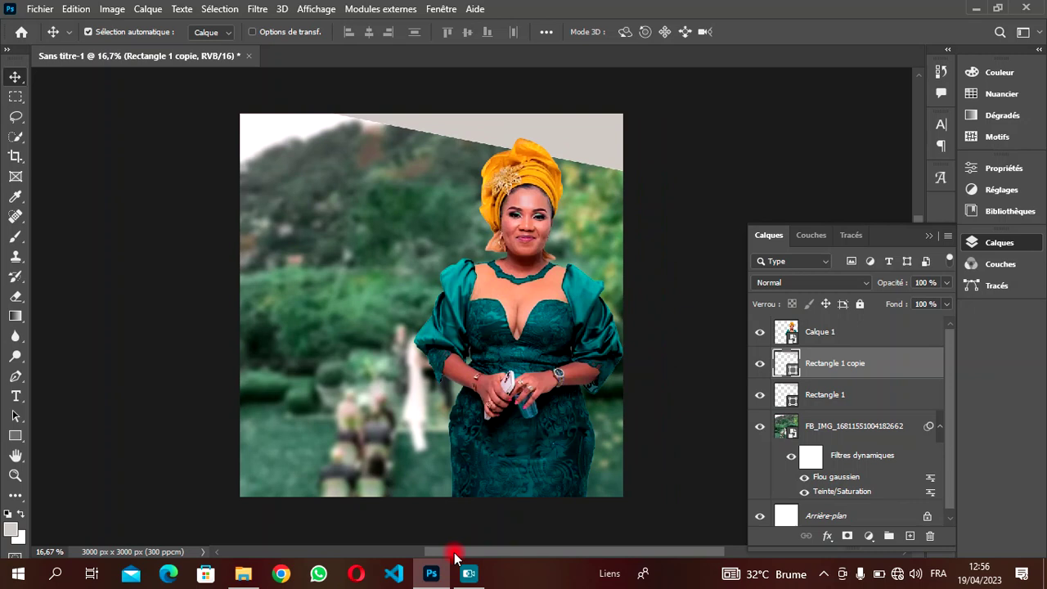
drag(598, 147, 351, 516)
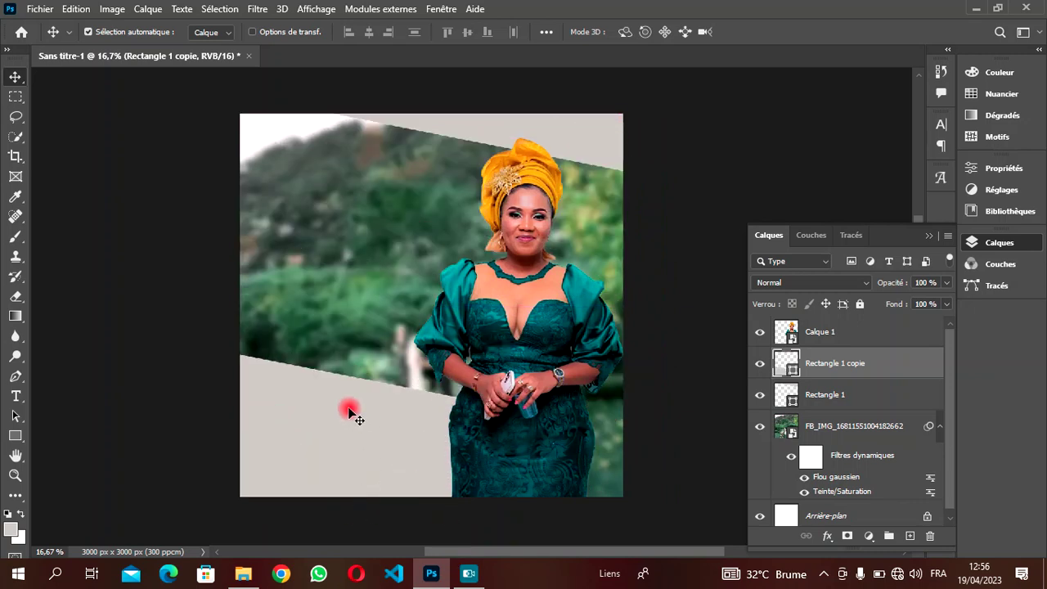
drag(344, 409, 409, 374)
- Rotate the copied band to about -4.6° and settle it along the bottom-left edge
key(ctrl)
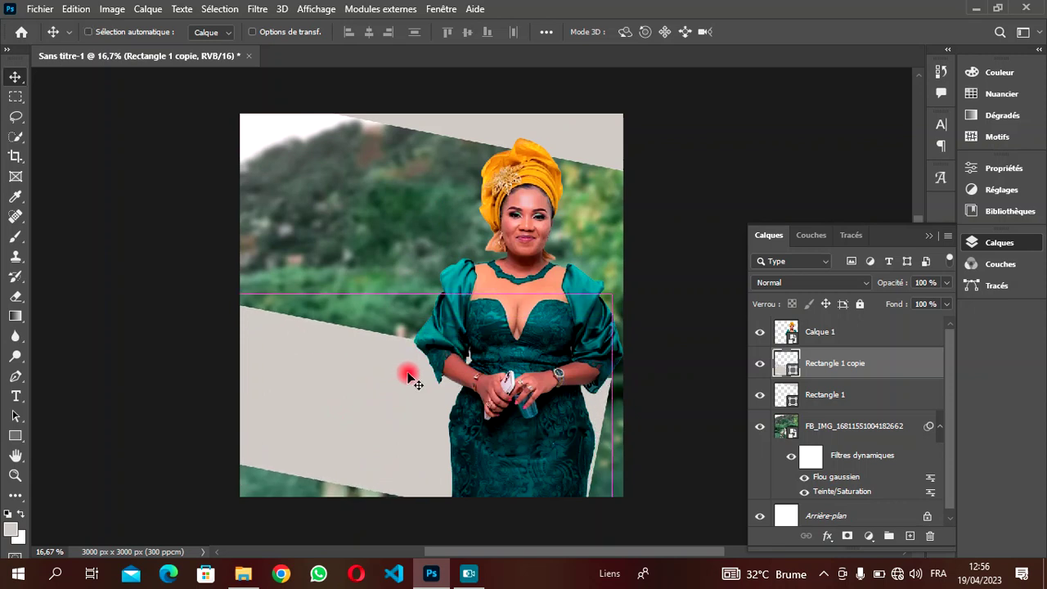
key(ctrl+t)
drag(685, 257, 637, 263)
drag(381, 434, 428, 429)
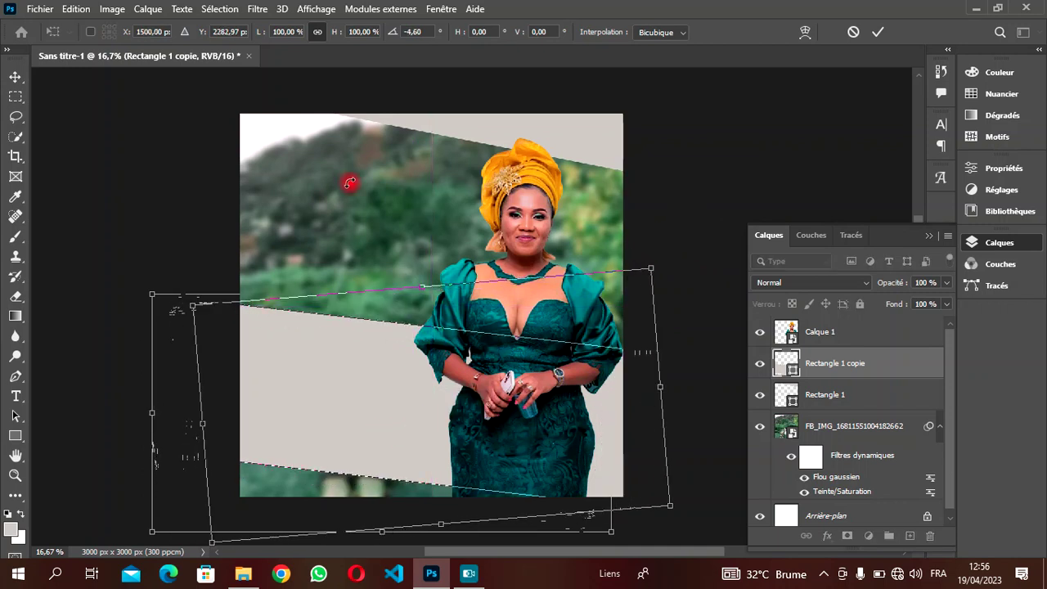
drag(385, 355, 363, 491)
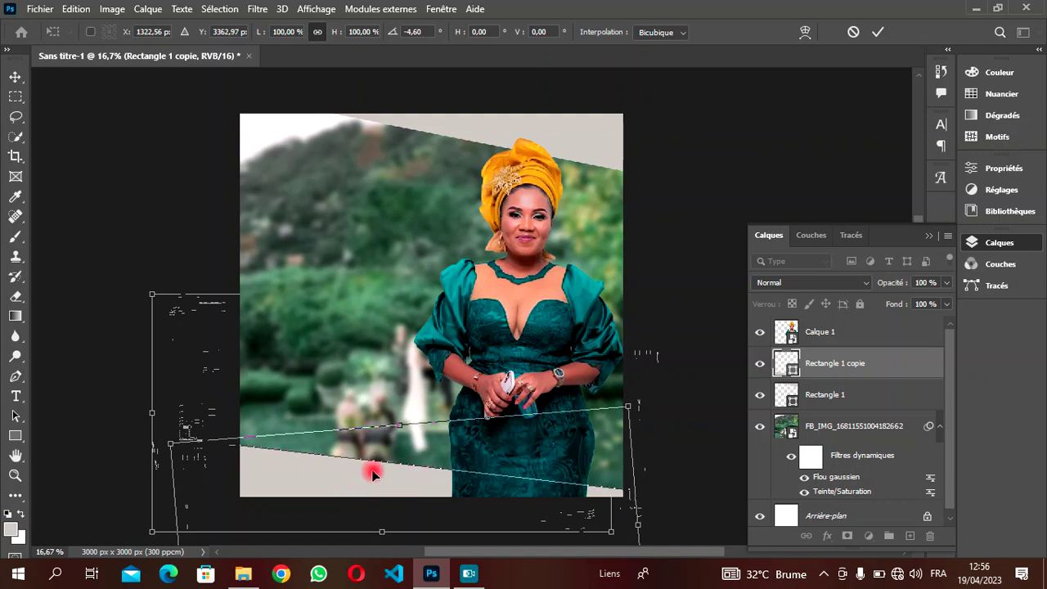
key(shift+Down)
key(shift+Down)
key(shift+Down)
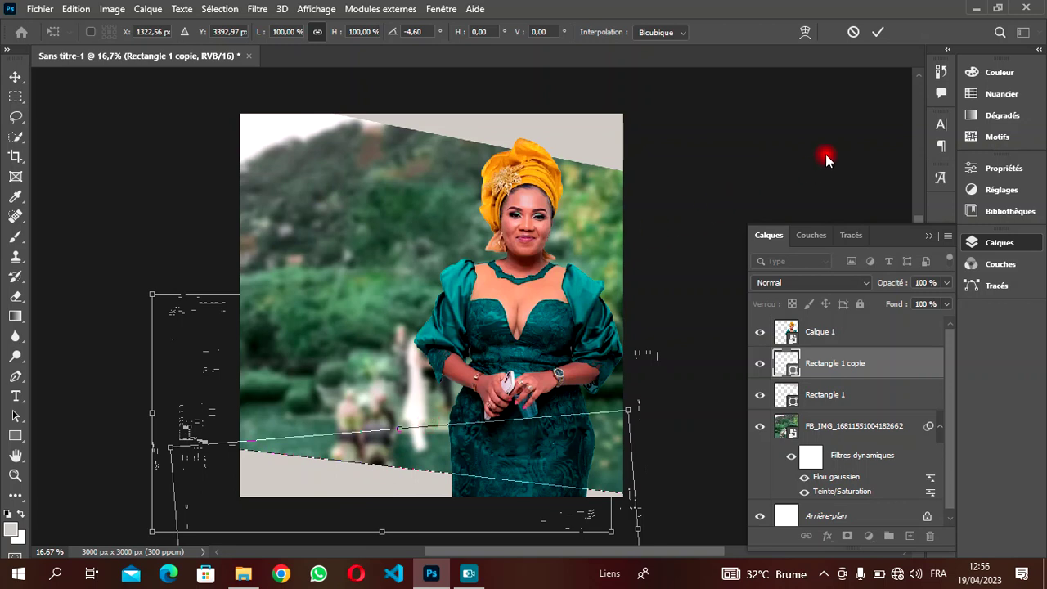
click(885, 30)
drag(499, 545, 476, 548)
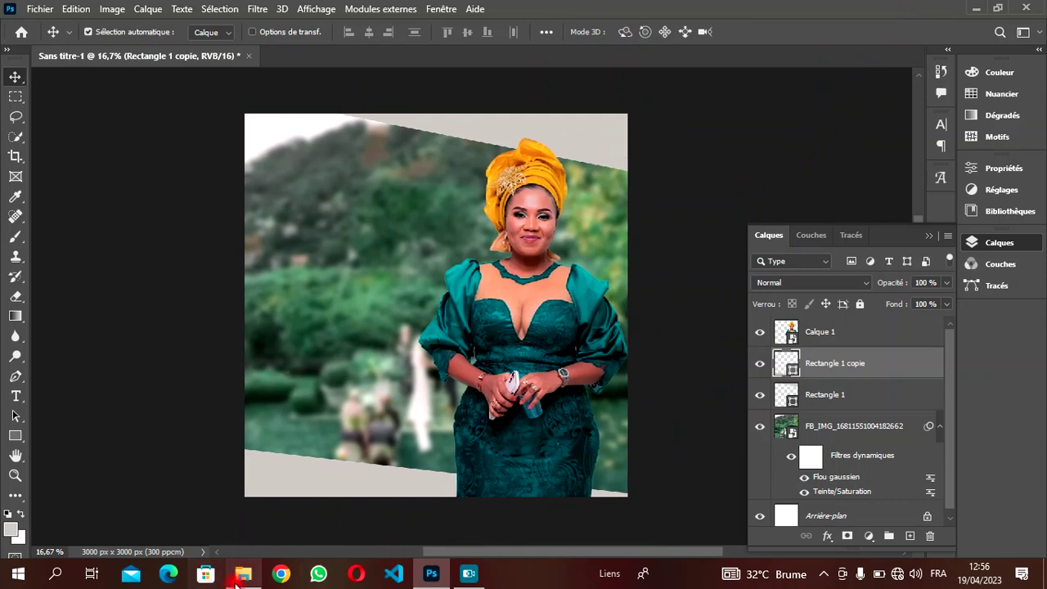
mouse_move(237, 582)
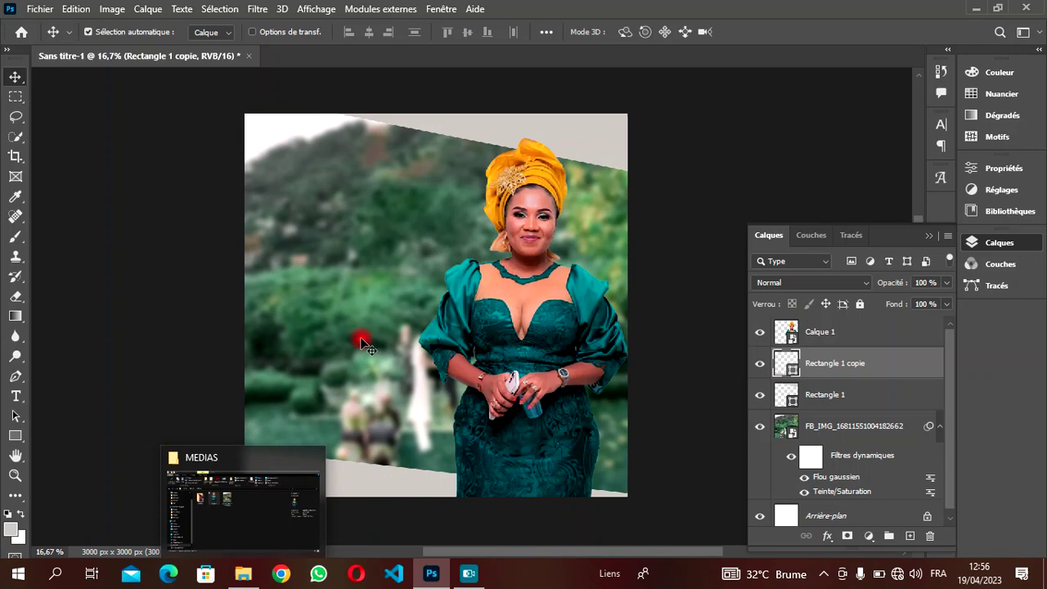
click(260, 575)
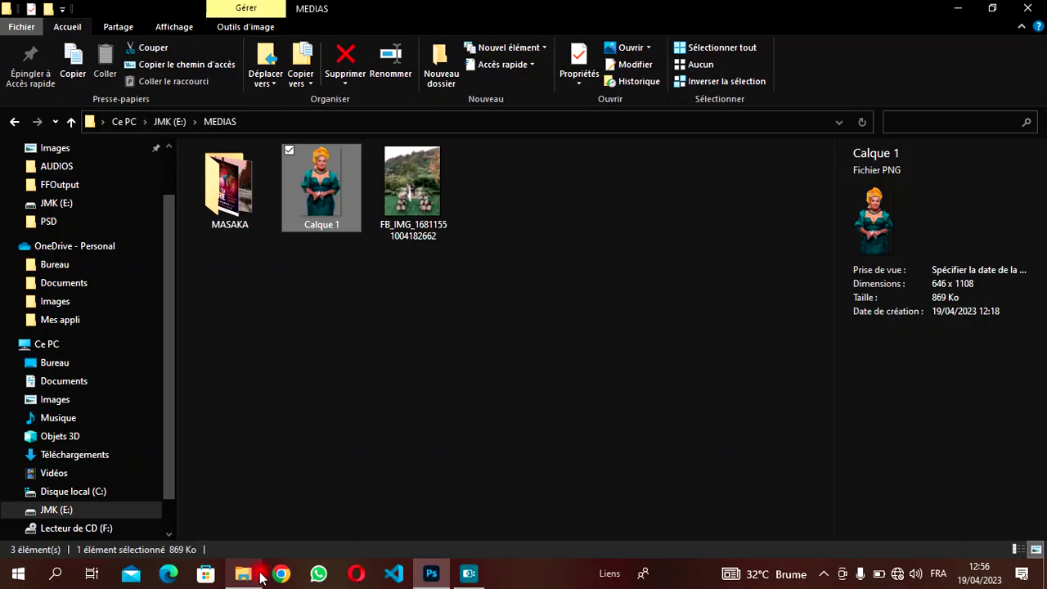
click(413, 196)
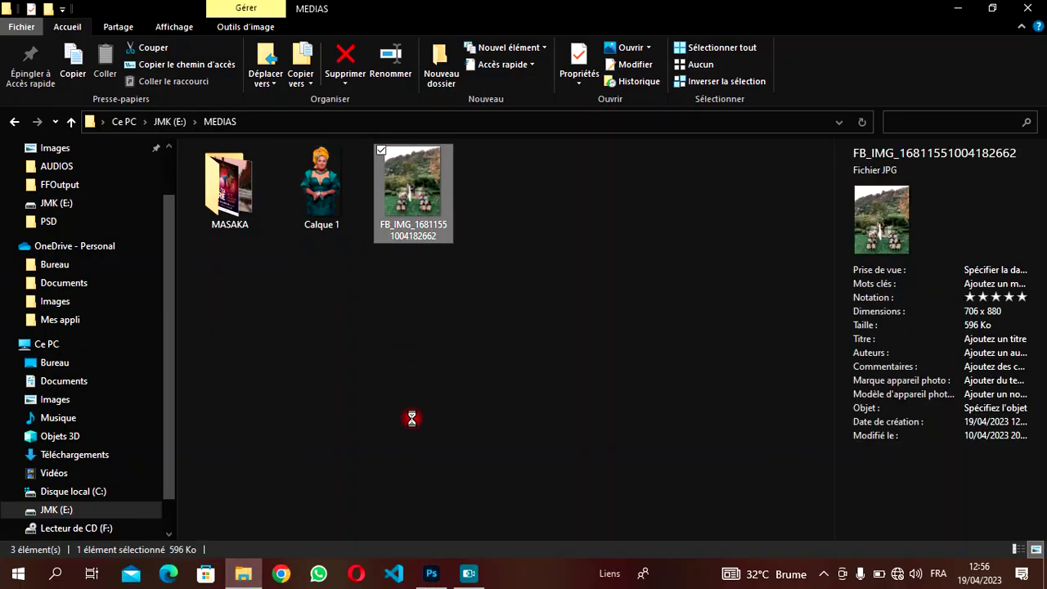
drag(409, 193, 406, 331)
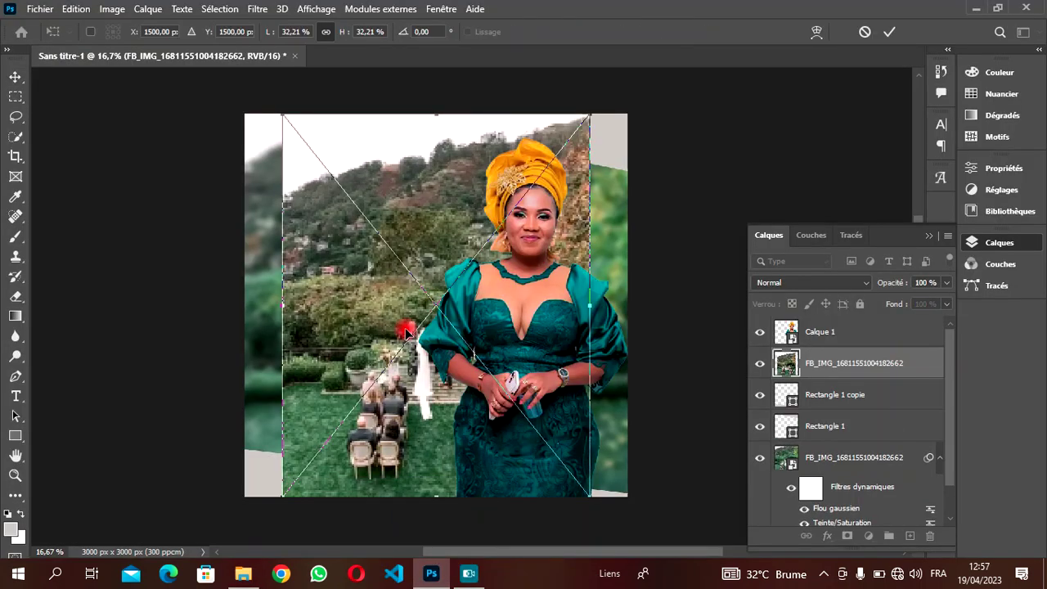
- Commit the placed photo and open Teinte/Saturation with Coloriser checked
click(889, 34)
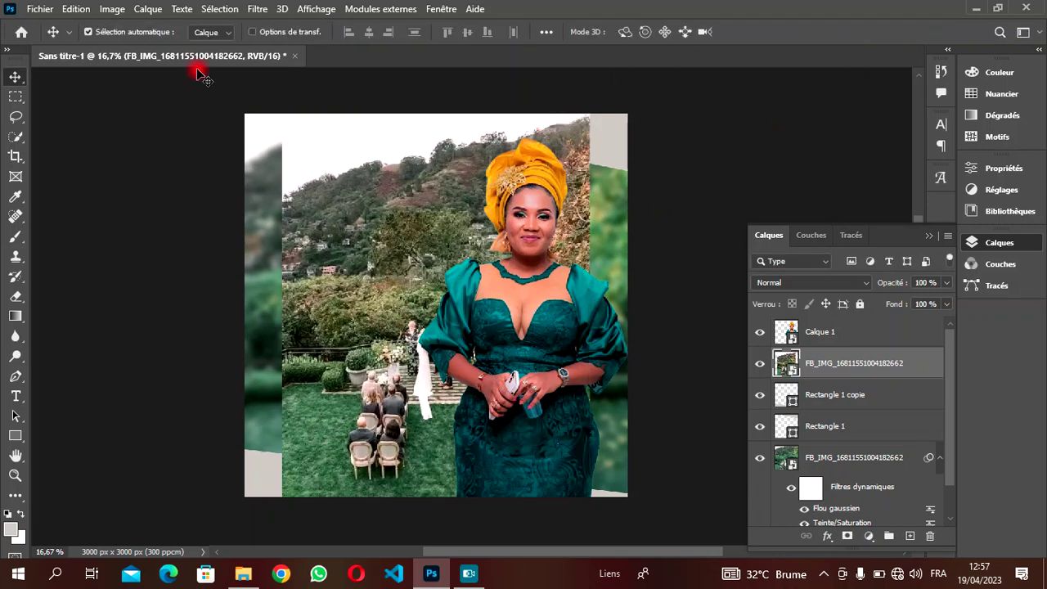
click(111, 9)
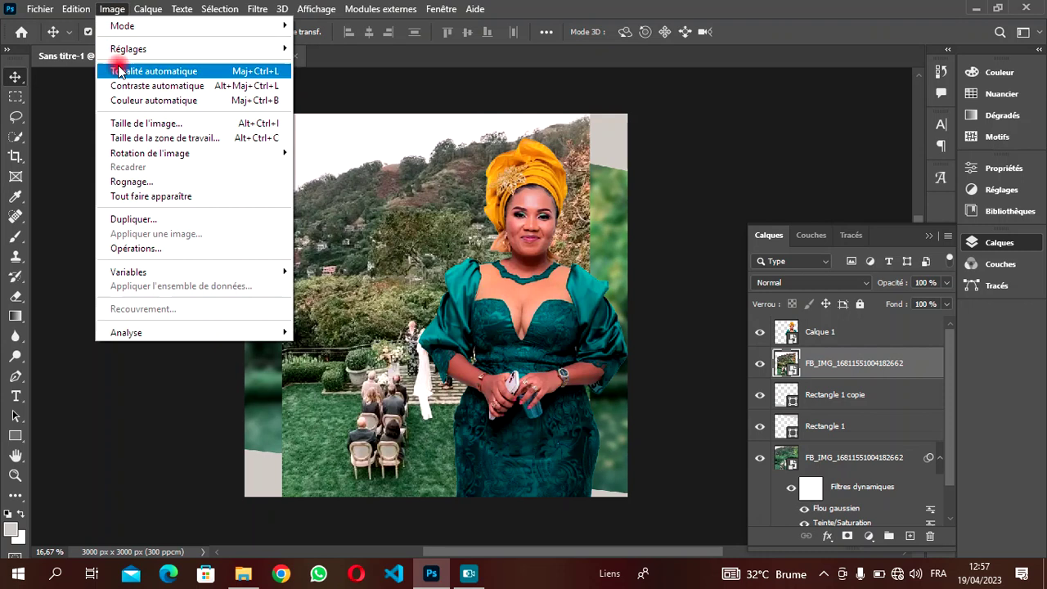
mouse_move(129, 51)
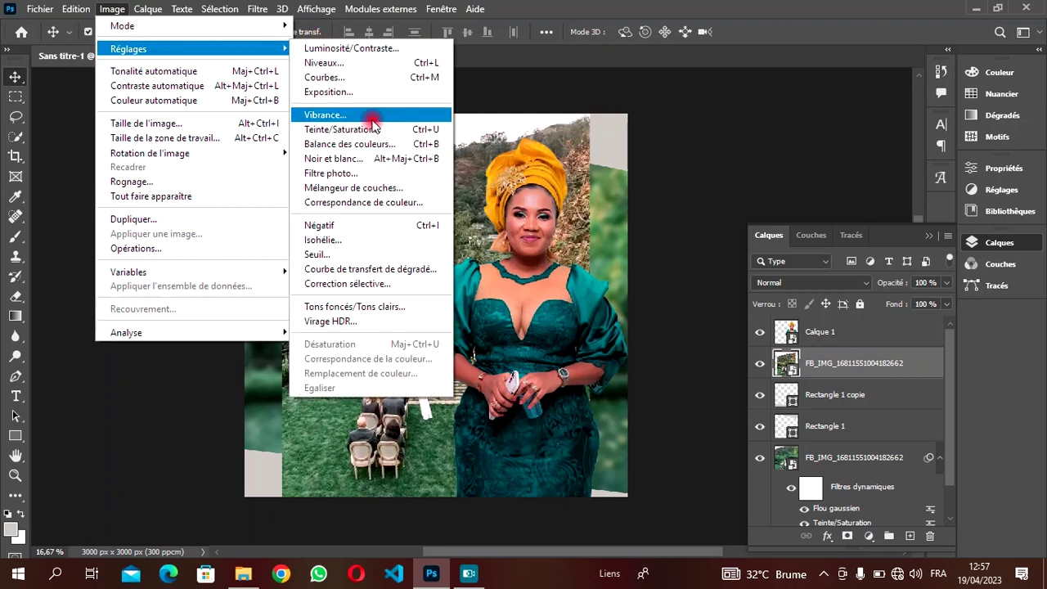
click(357, 131)
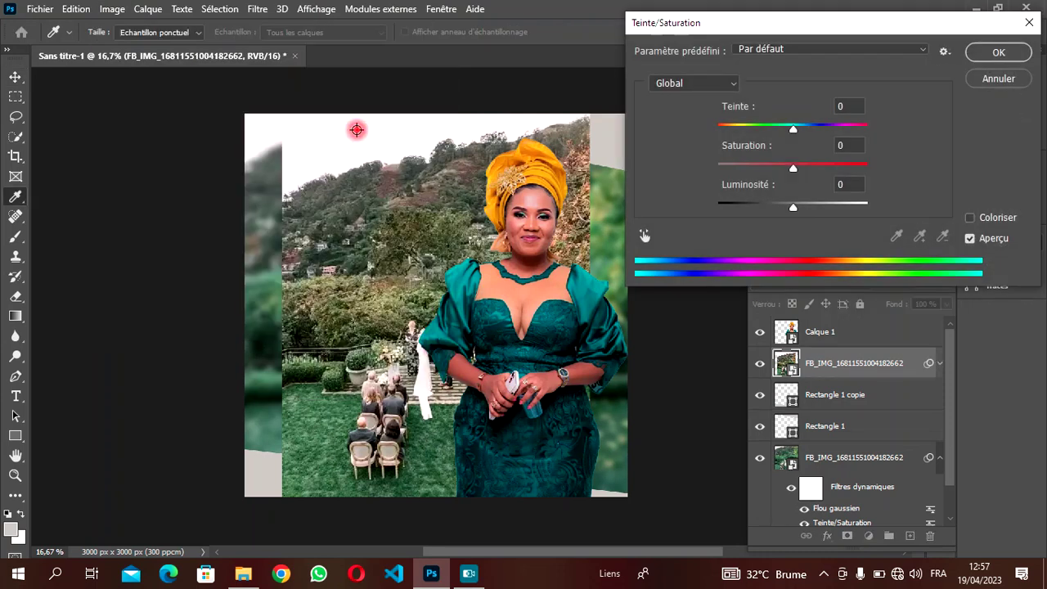
click(970, 217)
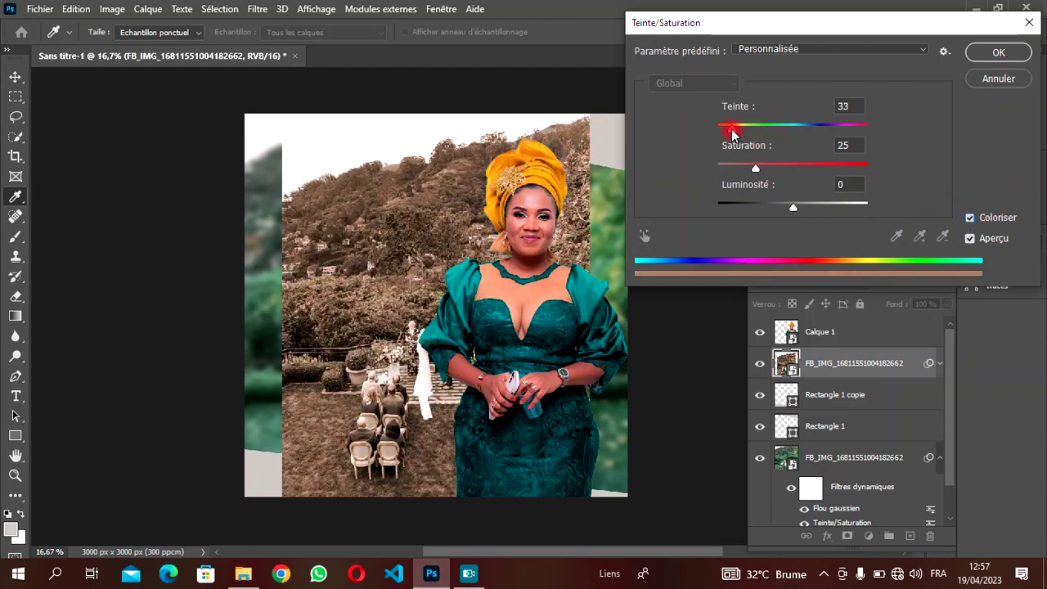
- Set Teinte 184, Saturation +49 and Luminosité -33, then apply the tint
drag(739, 134, 799, 136)
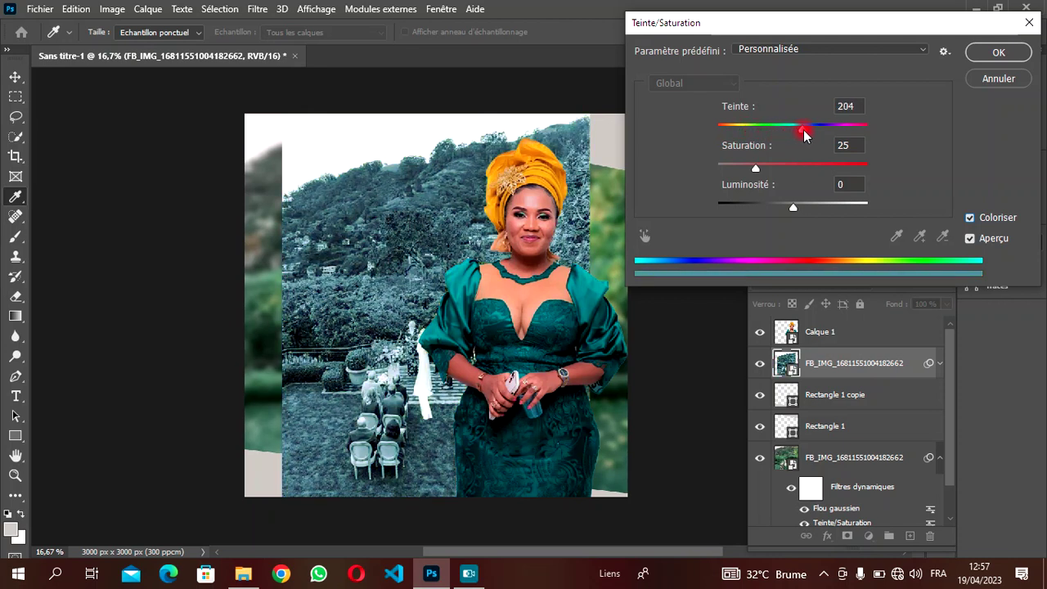
drag(806, 135, 796, 135)
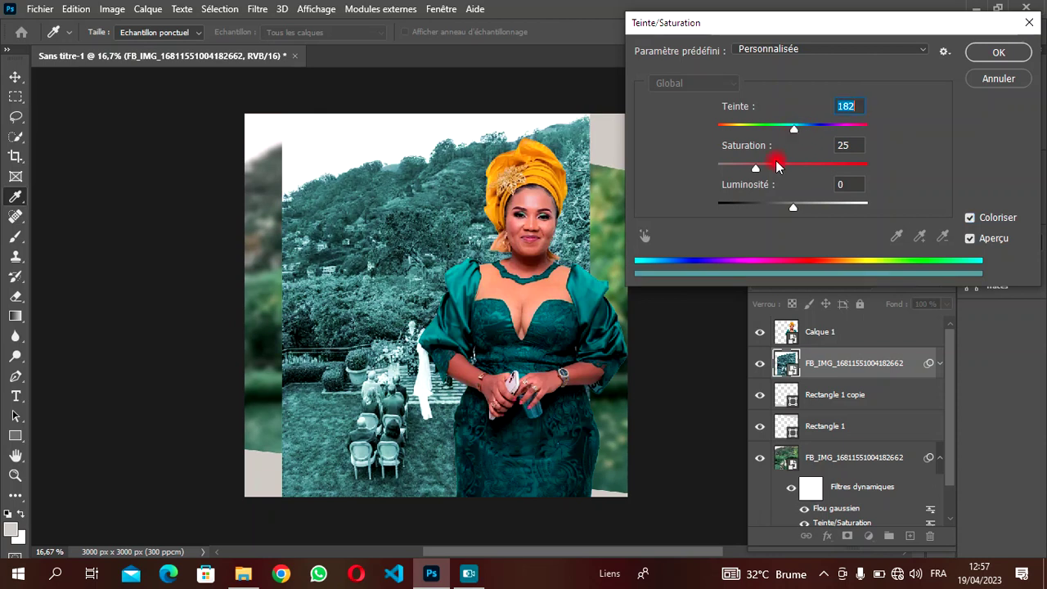
drag(759, 168, 772, 170)
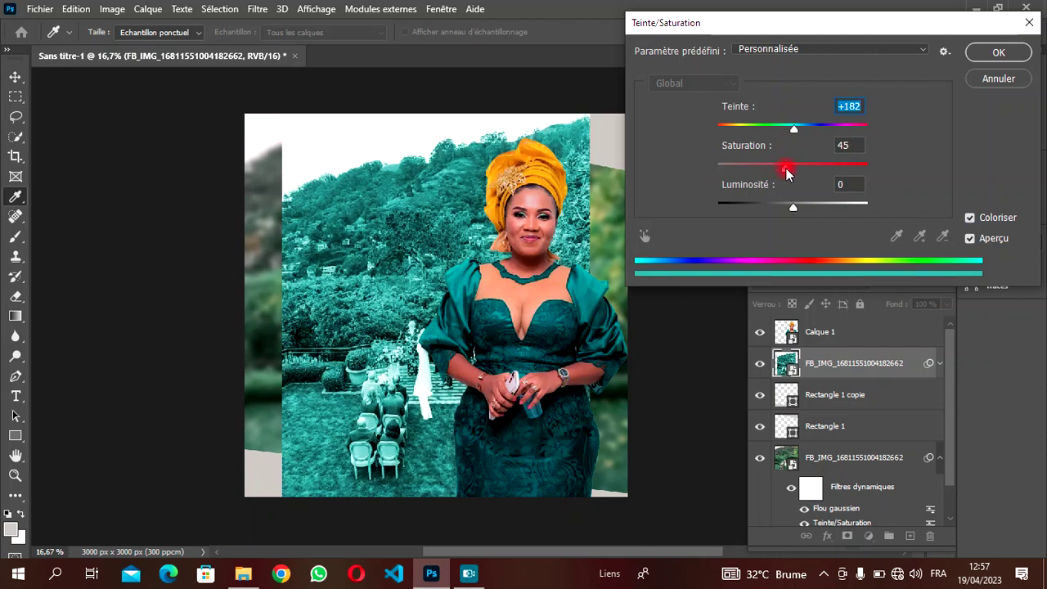
drag(791, 172, 791, 172)
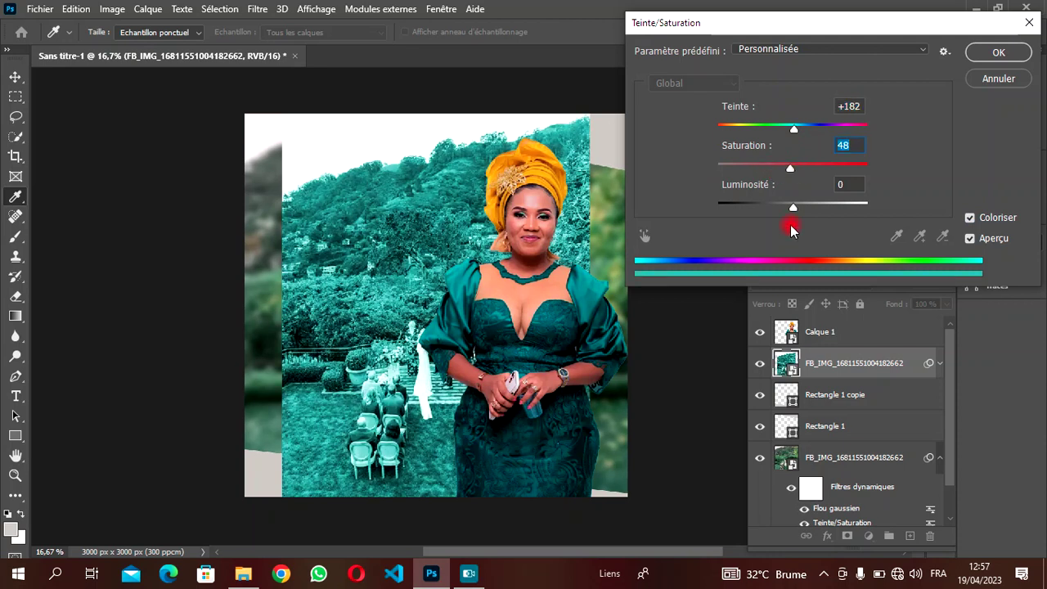
drag(796, 212, 776, 211)
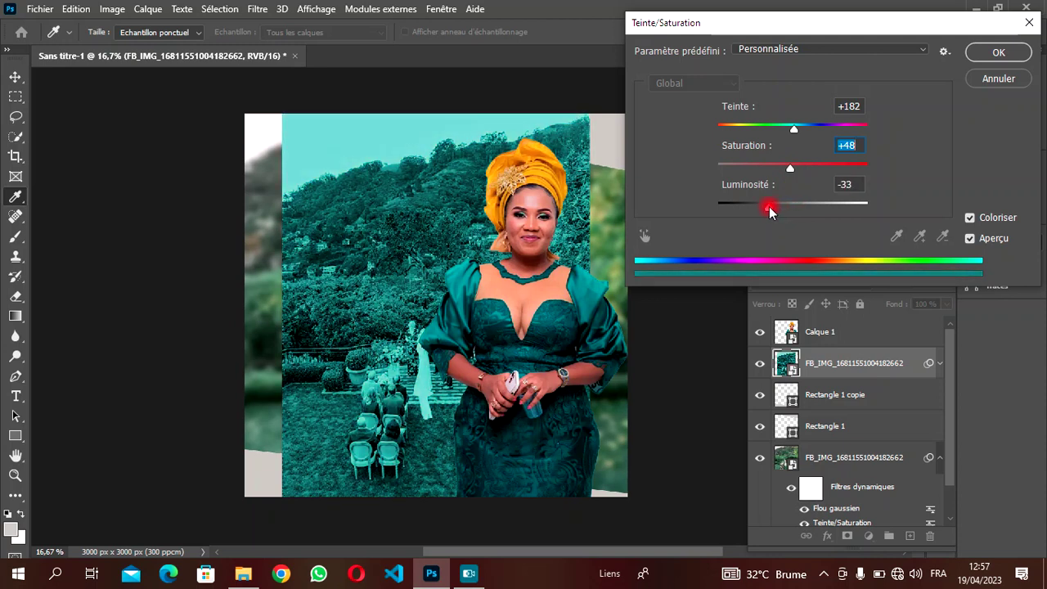
drag(769, 211, 769, 211)
click(796, 128)
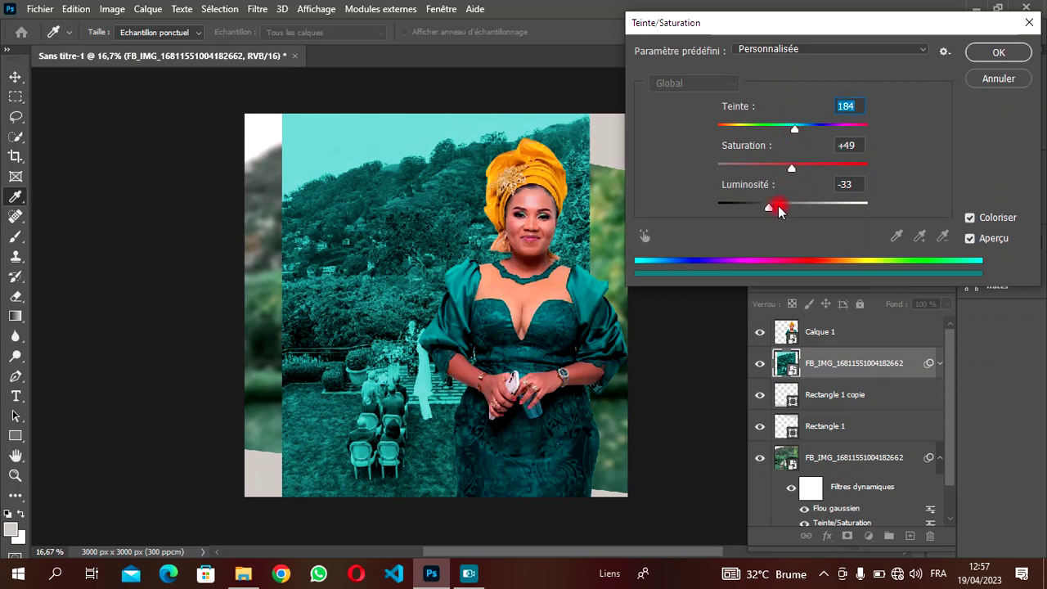
drag(767, 208, 768, 208)
click(769, 210)
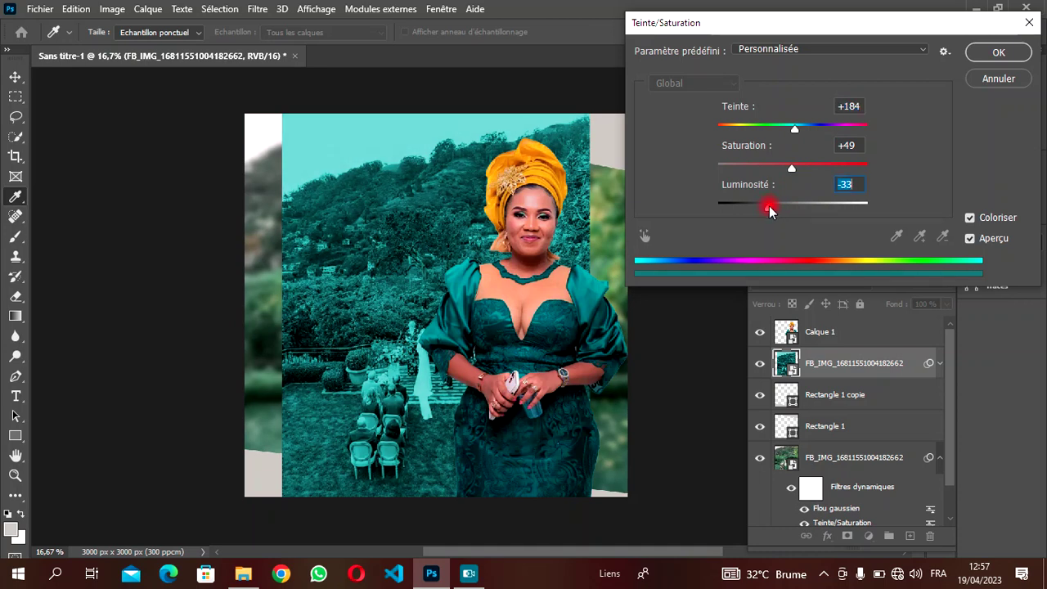
click(987, 54)
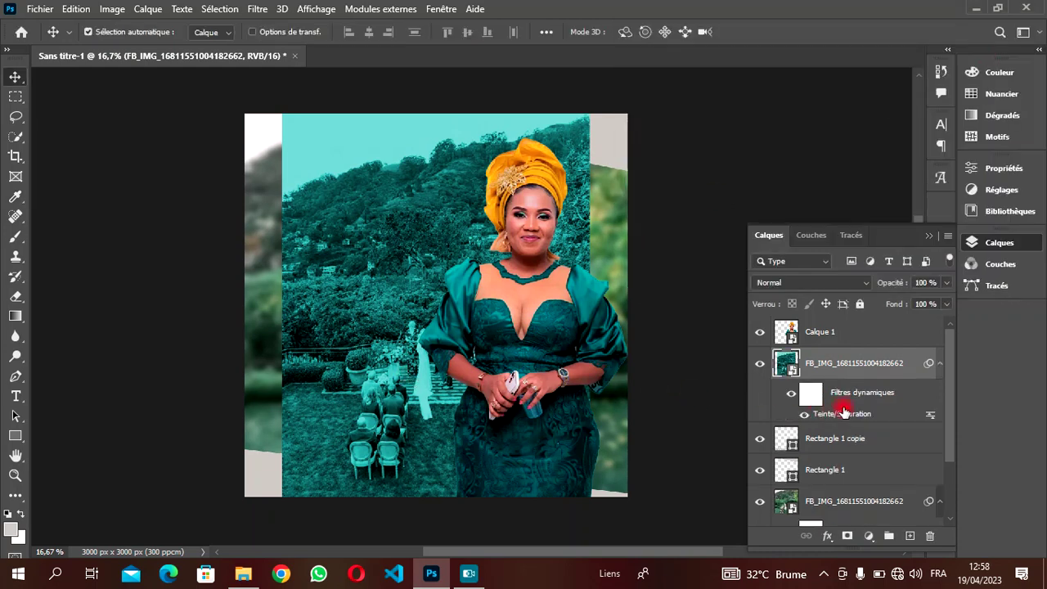
- Clip the teal photo layer into the Rectangle 1 copie band
click(941, 364)
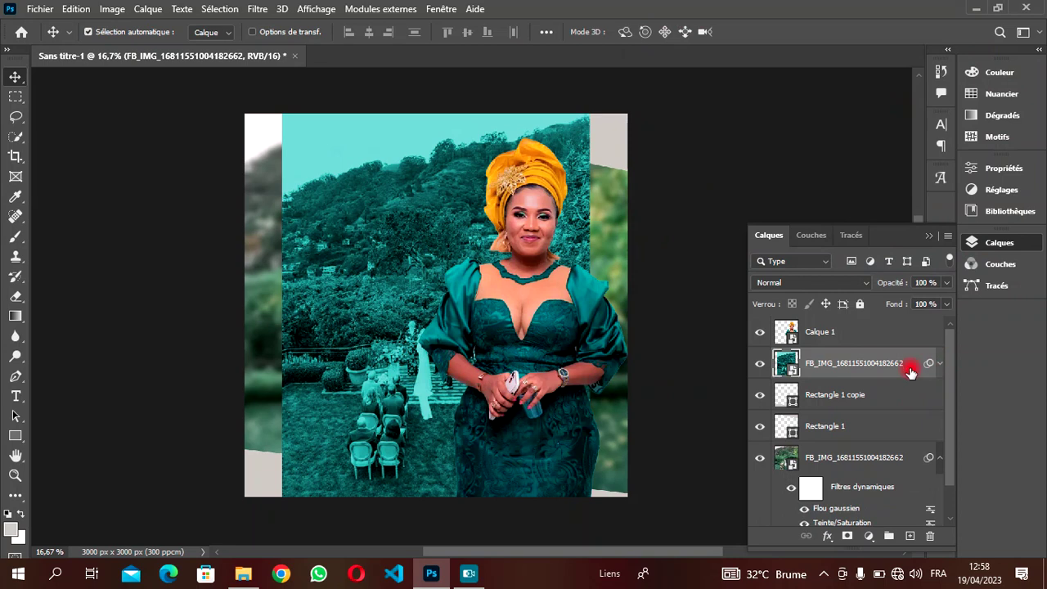
right_click(867, 366)
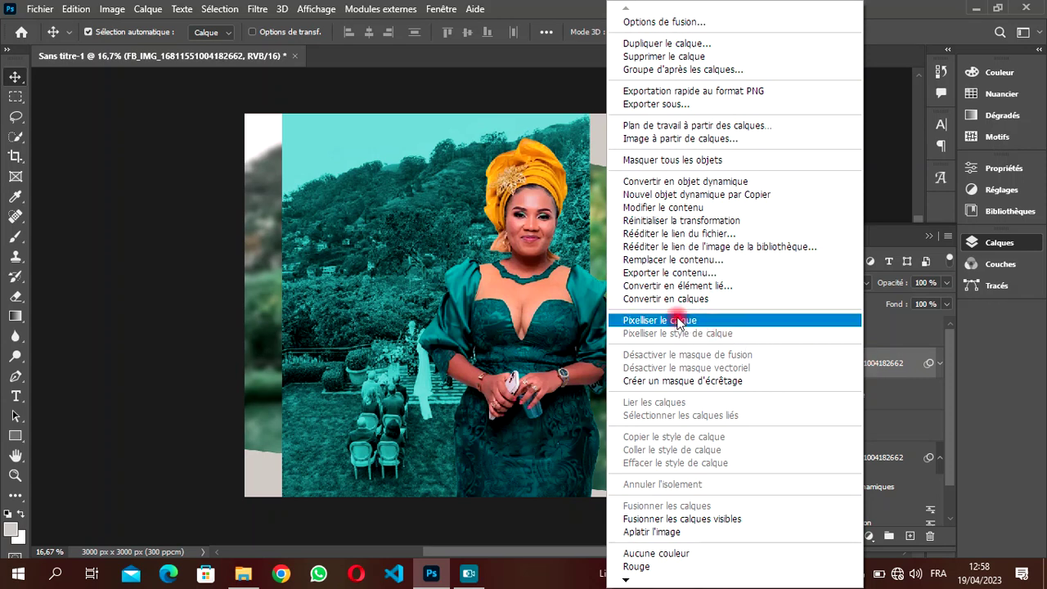
click(669, 381)
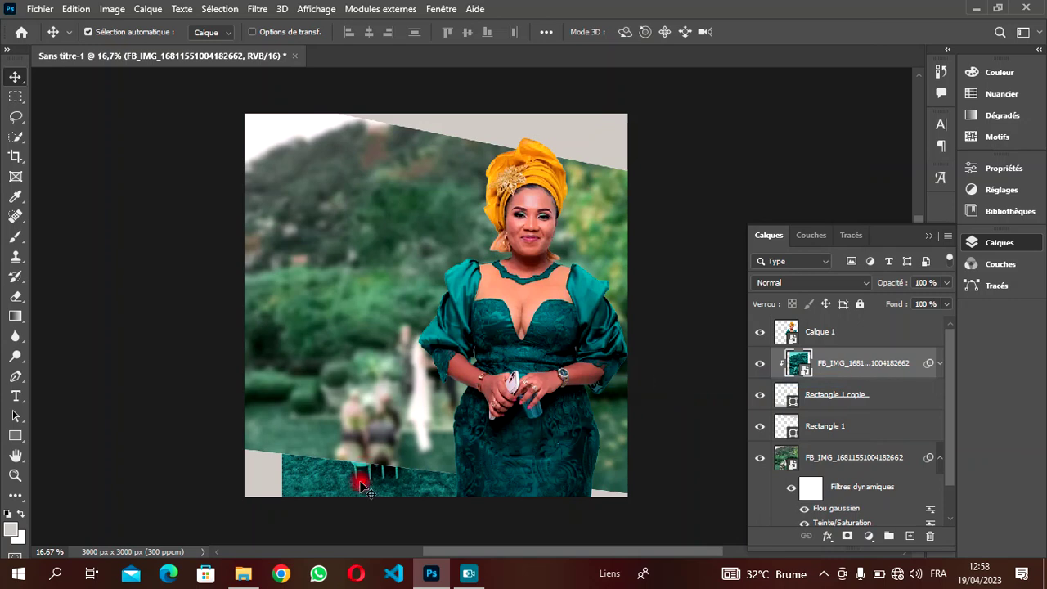
- Scale the clipped photo to about 45% and position it inside the bottom strip
drag(366, 491, 311, 482)
key(ctrl+t)
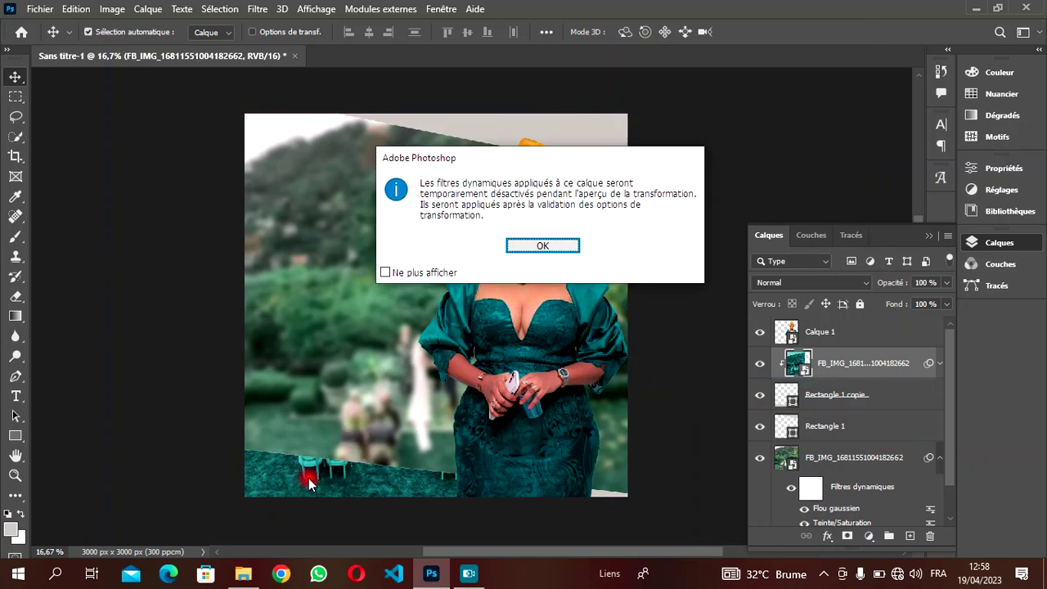
click(558, 247)
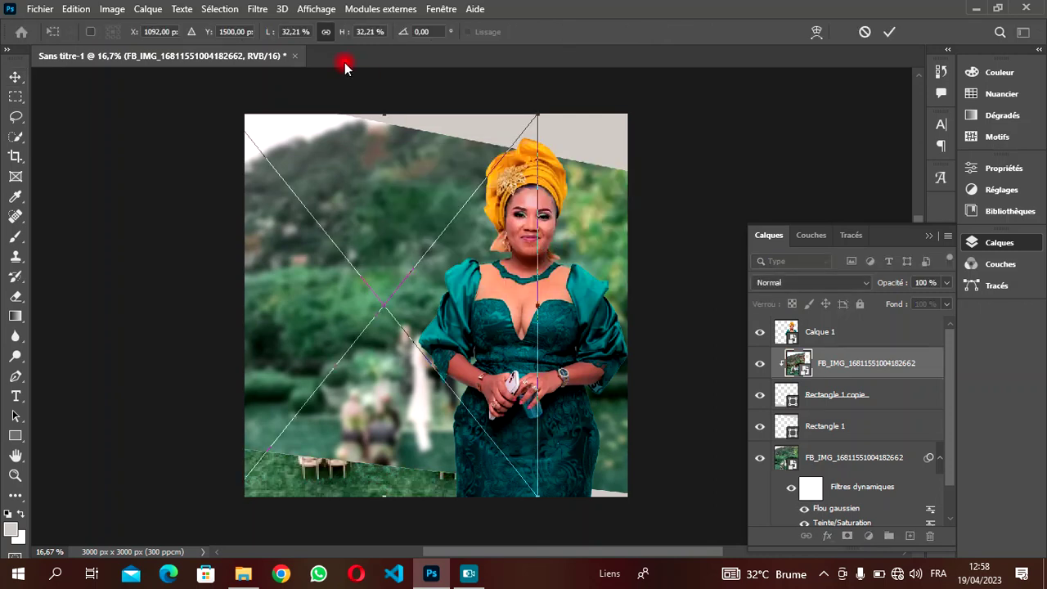
drag(340, 31, 351, 33)
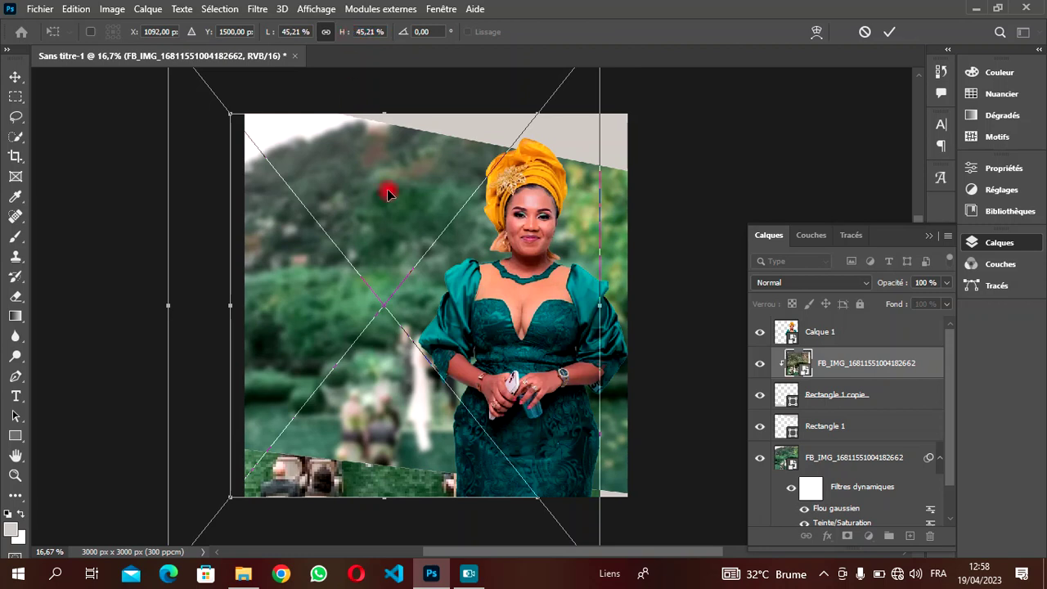
click(887, 34)
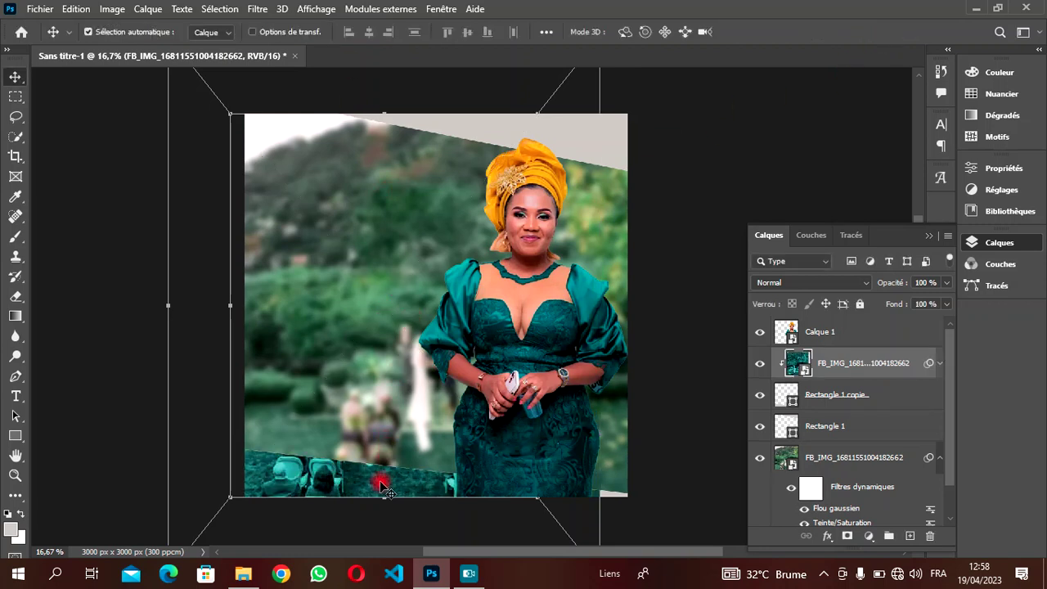
drag(351, 484, 326, 472)
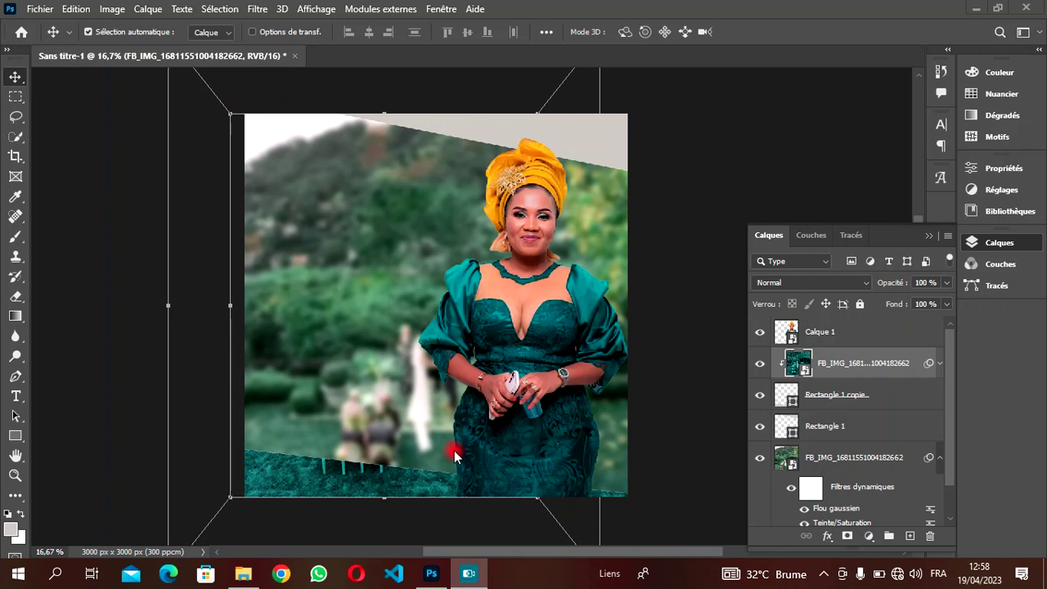
mouse_move(472, 553)
mouse_down()
mouse_move(451, 554)
mouse_move(485, 553)
mouse_up()
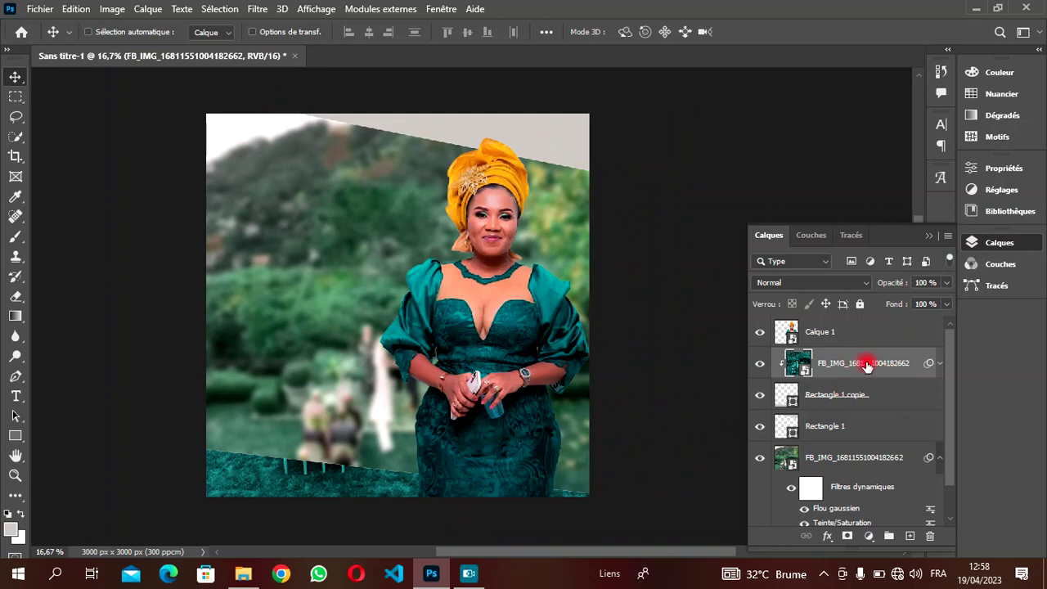
- Duplicate the teal photo, move the copy above Rectangle 1, and clip it into the top band
key(ctrl+j)
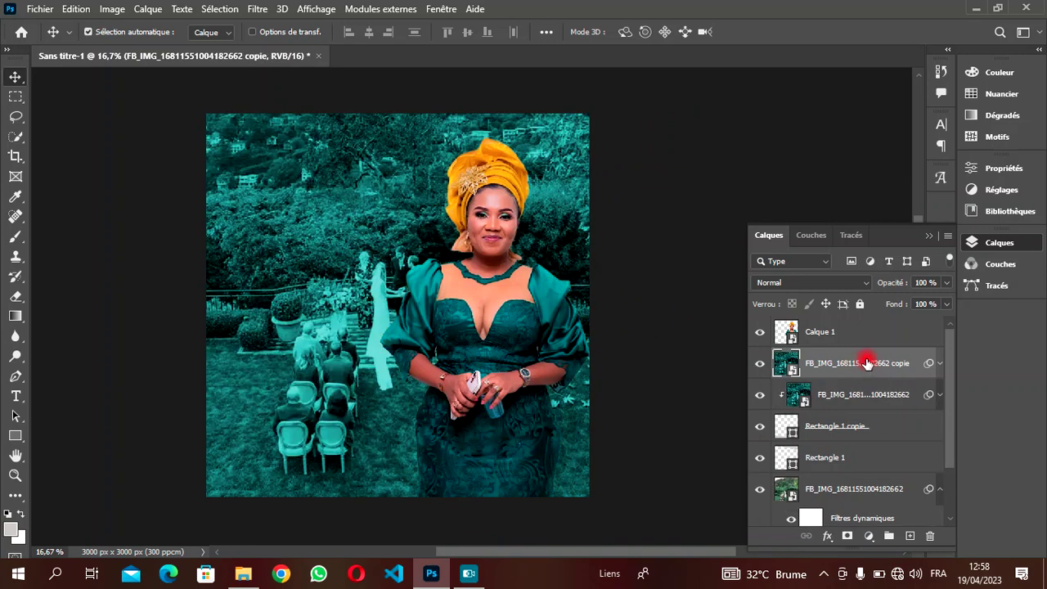
drag(867, 363, 860, 441)
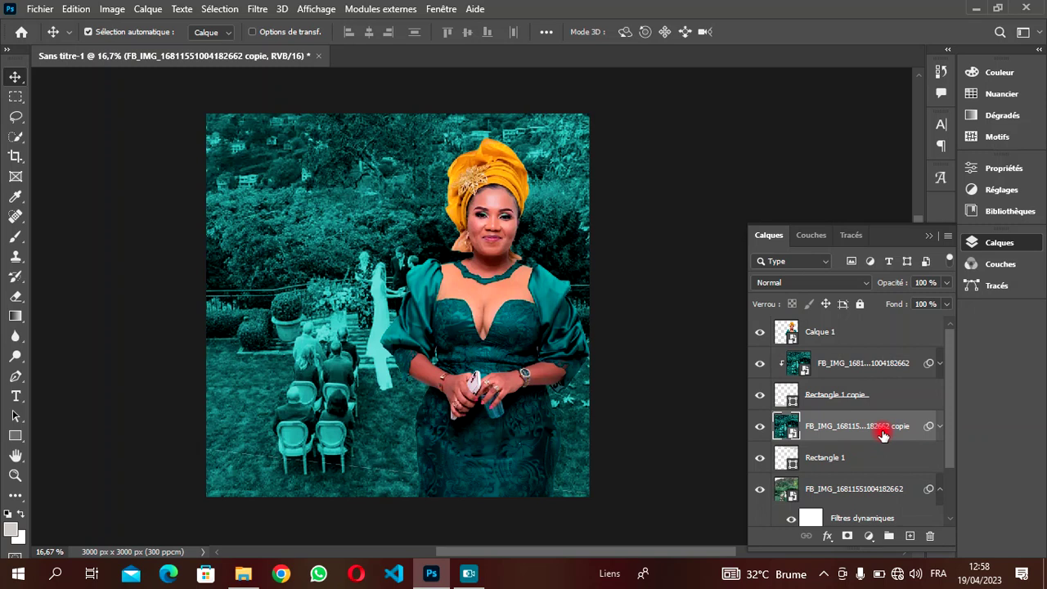
right_click(883, 435)
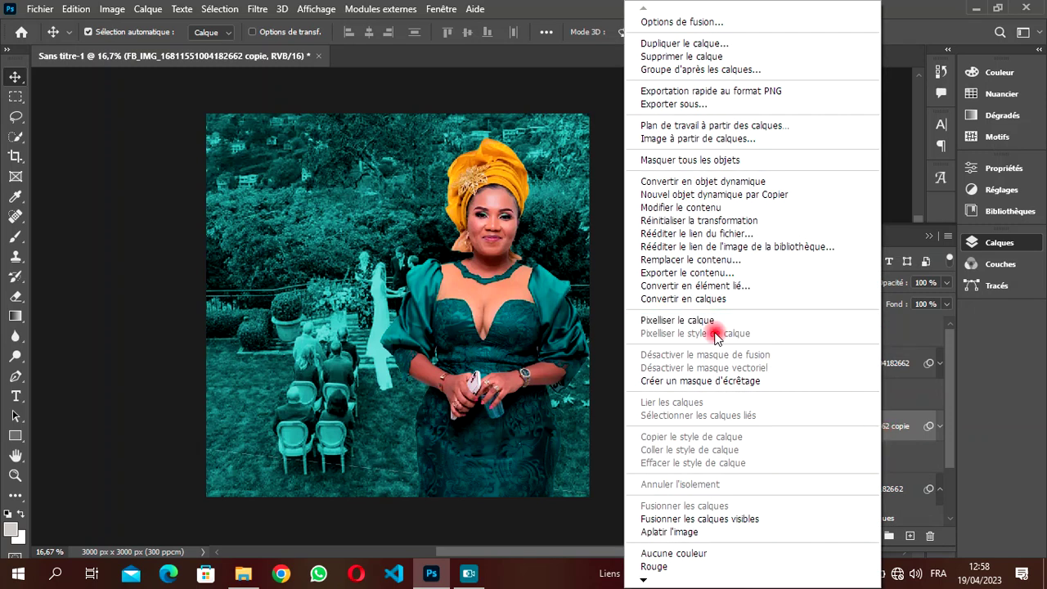
click(717, 382)
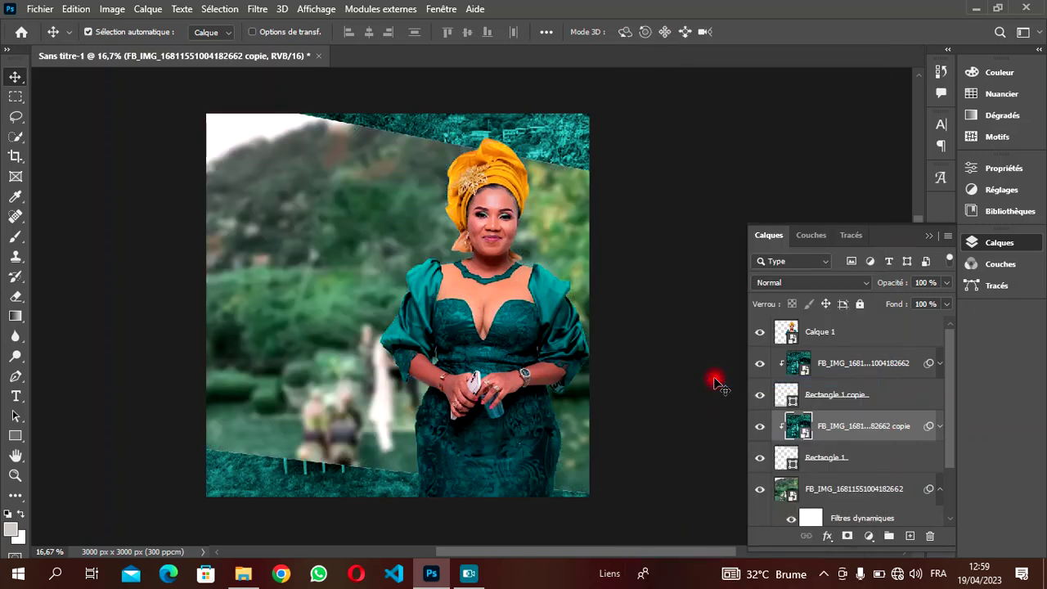
drag(557, 131, 560, 154)
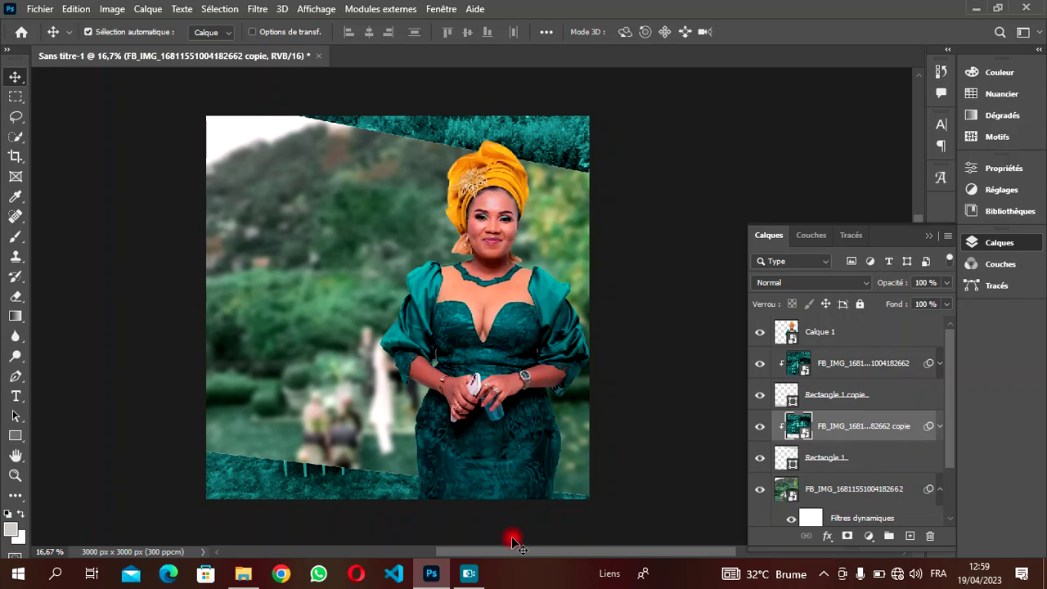
drag(476, 551, 493, 554)
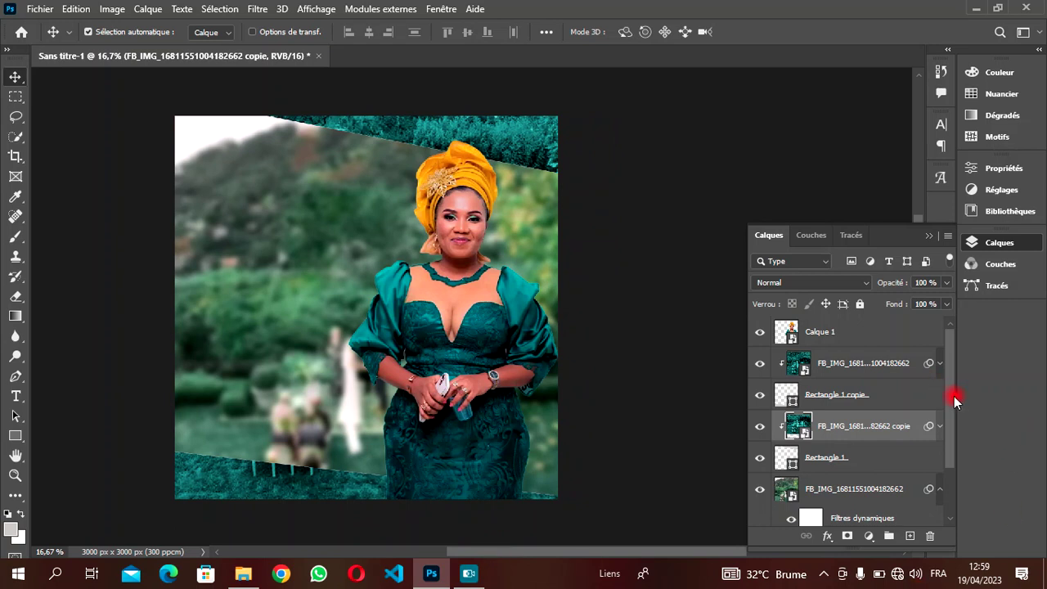
- Duplicate the Calque 1 woman cut-out and nudge both copies into place
click(881, 335)
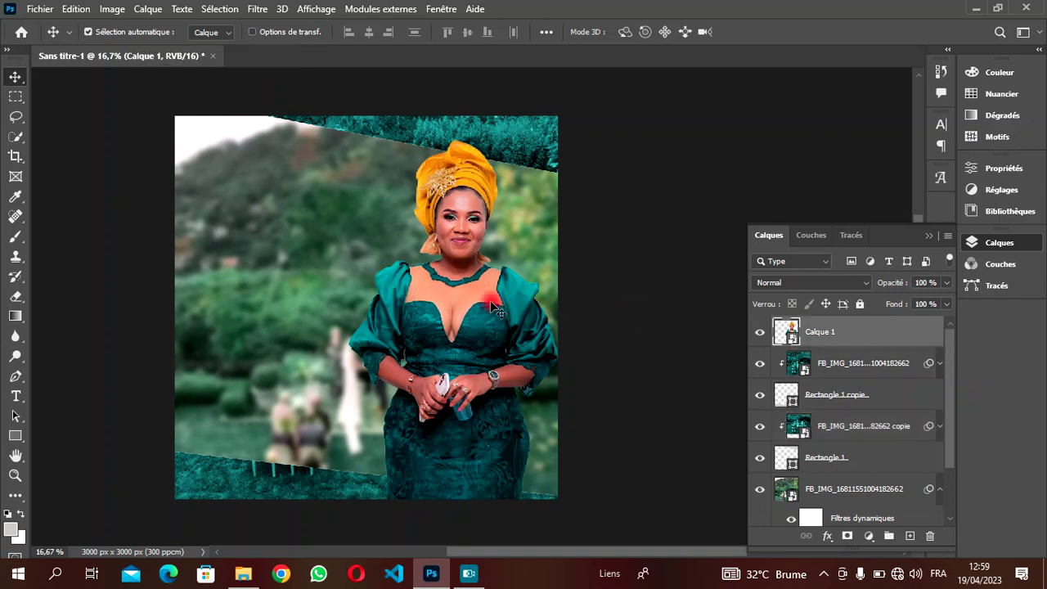
drag(489, 306, 481, 309)
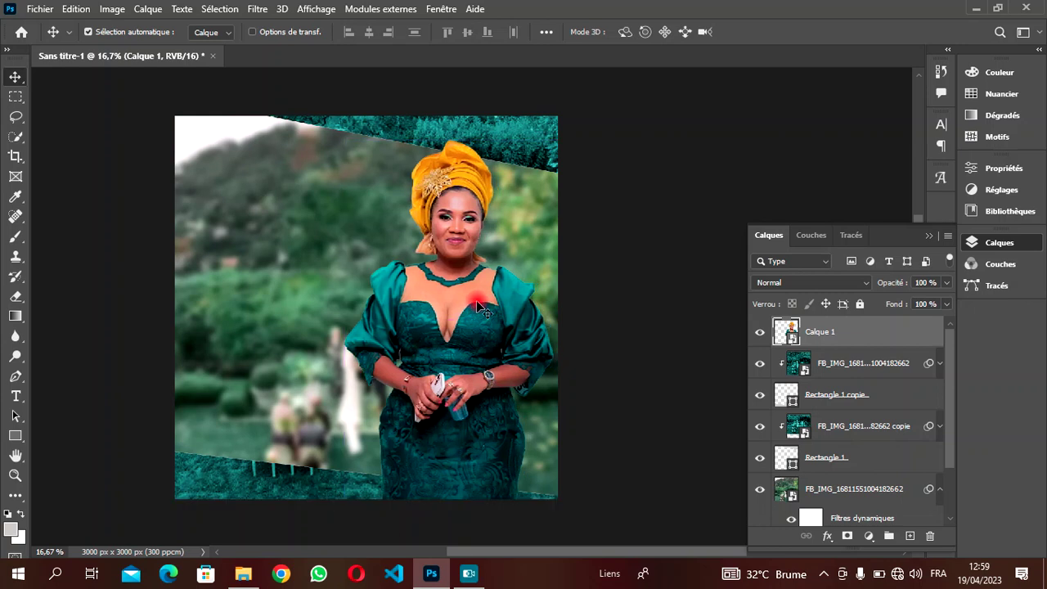
key(ctrl)
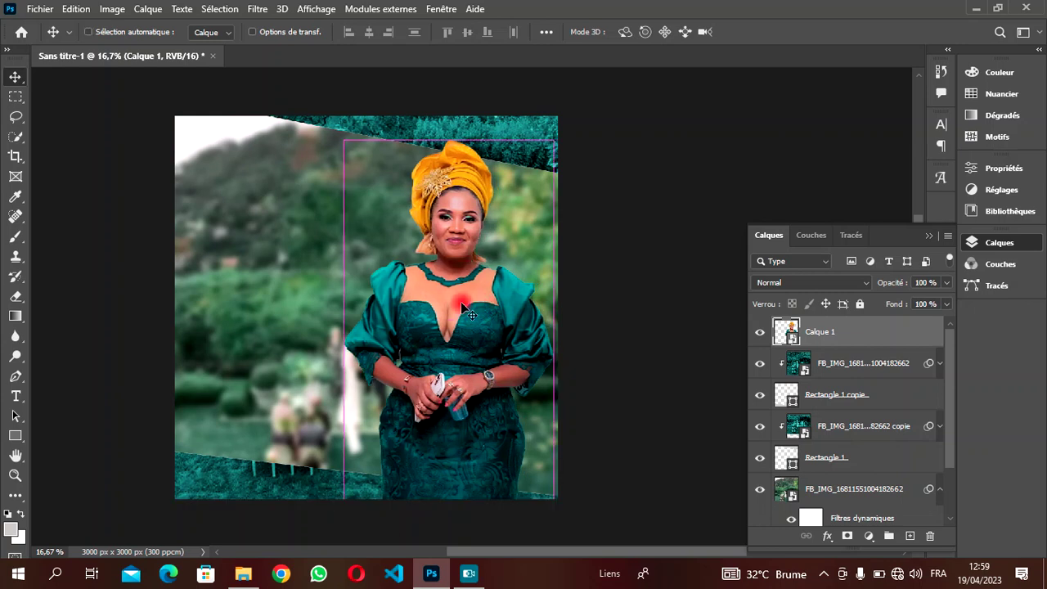
key(ctrl+j)
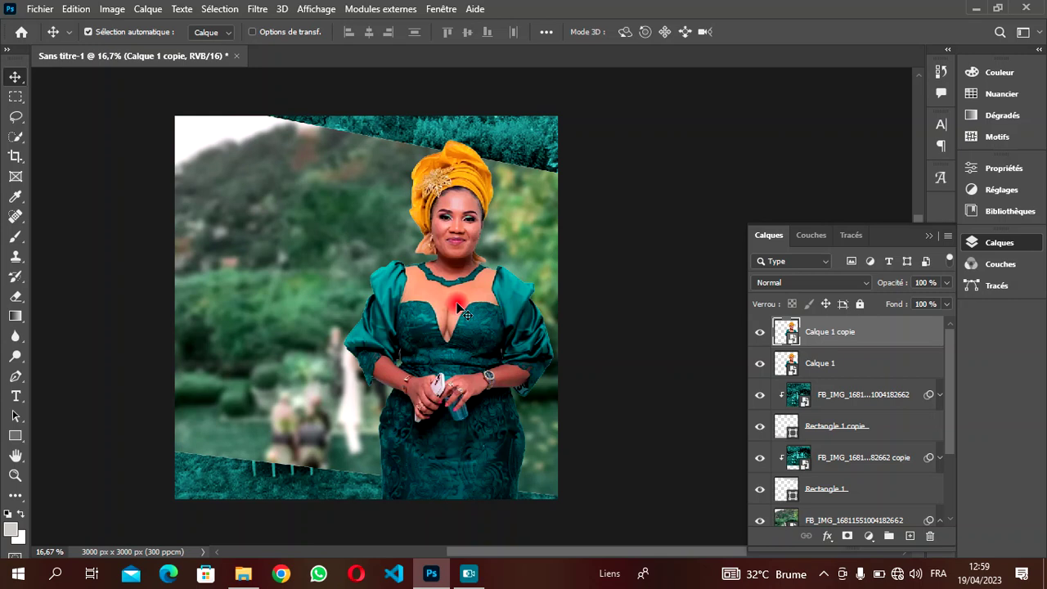
drag(460, 308, 467, 309)
drag(841, 365, 838, 328)
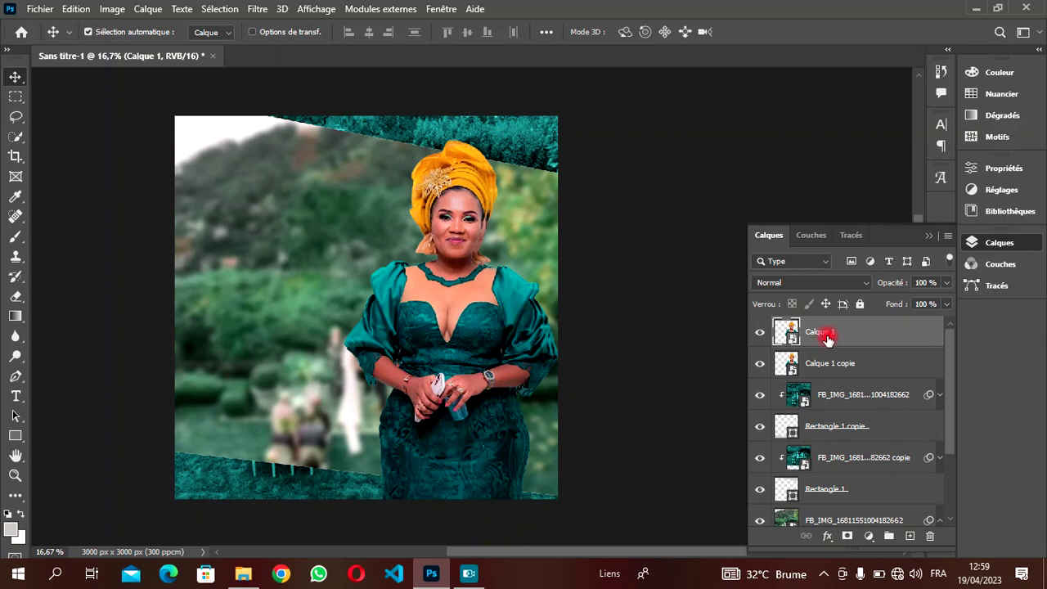
- Scale the rear woman to 75%, then stack Calque 1 copie above Calque 1
key(ctrl+t)
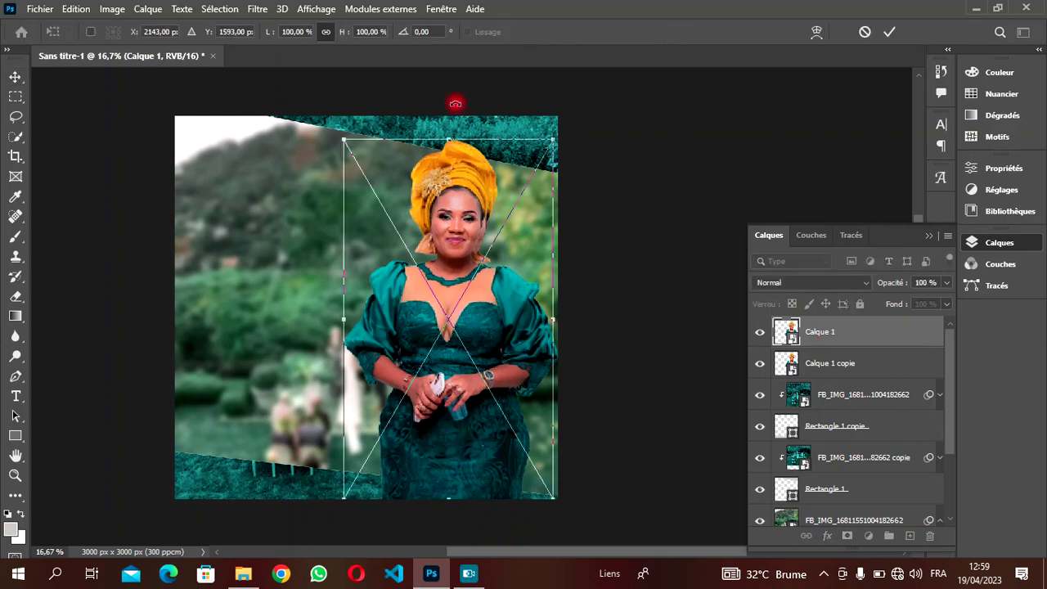
drag(342, 31, 318, 31)
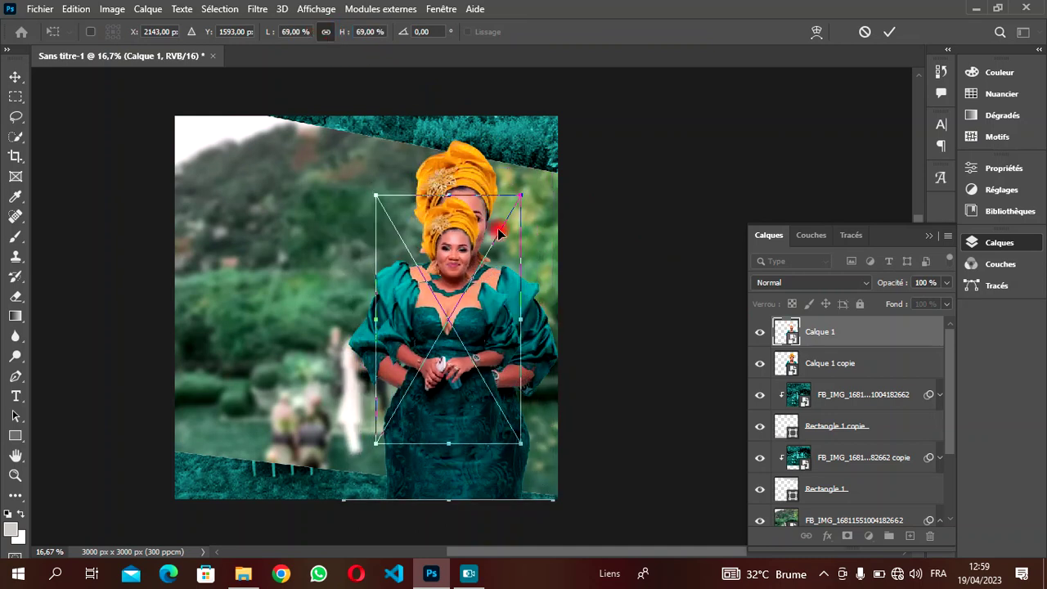
drag(465, 319, 514, 296)
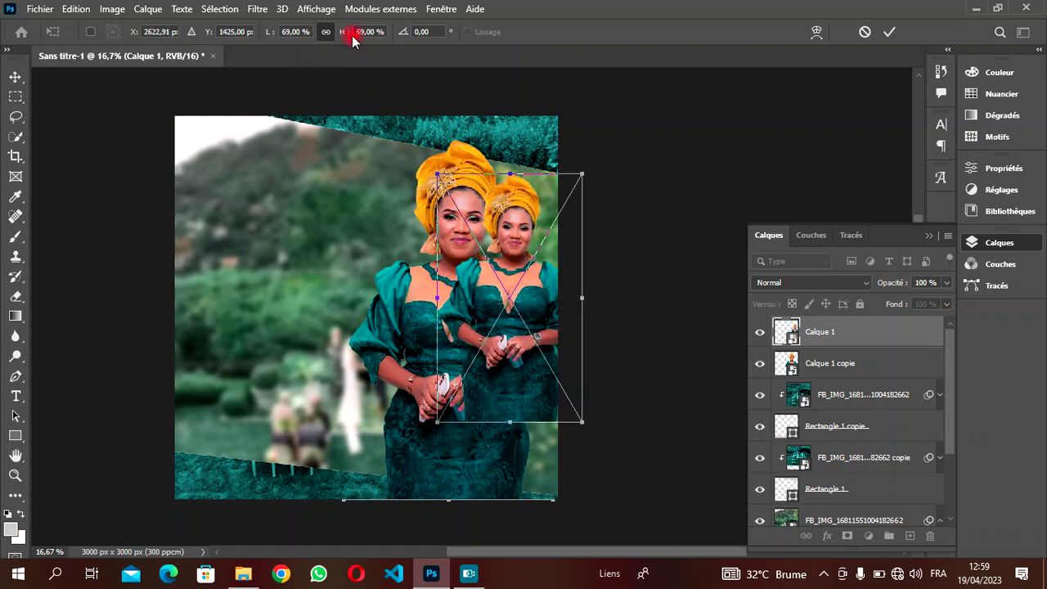
drag(342, 38, 347, 37)
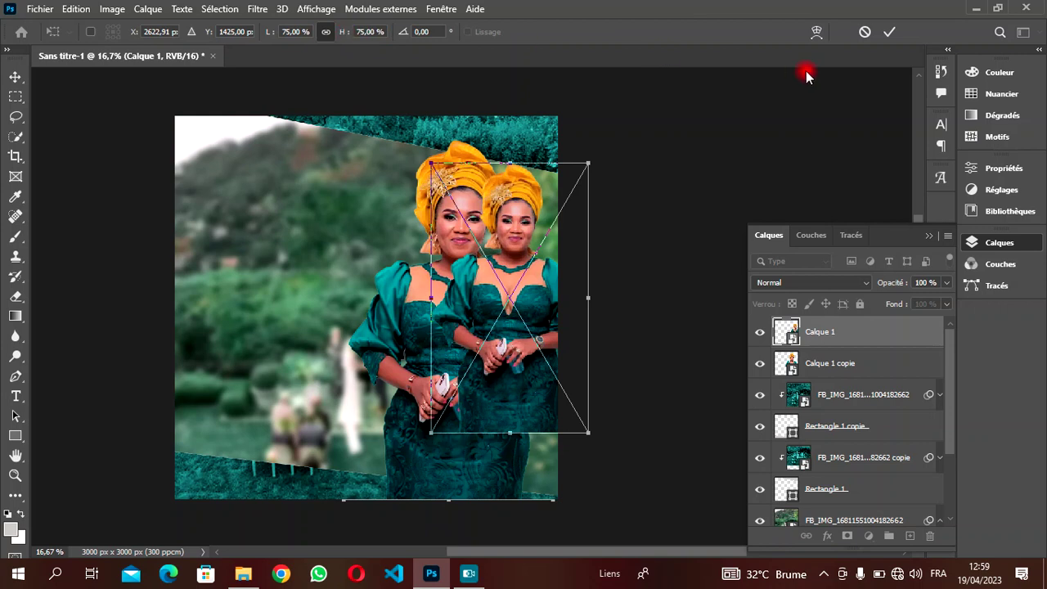
click(889, 32)
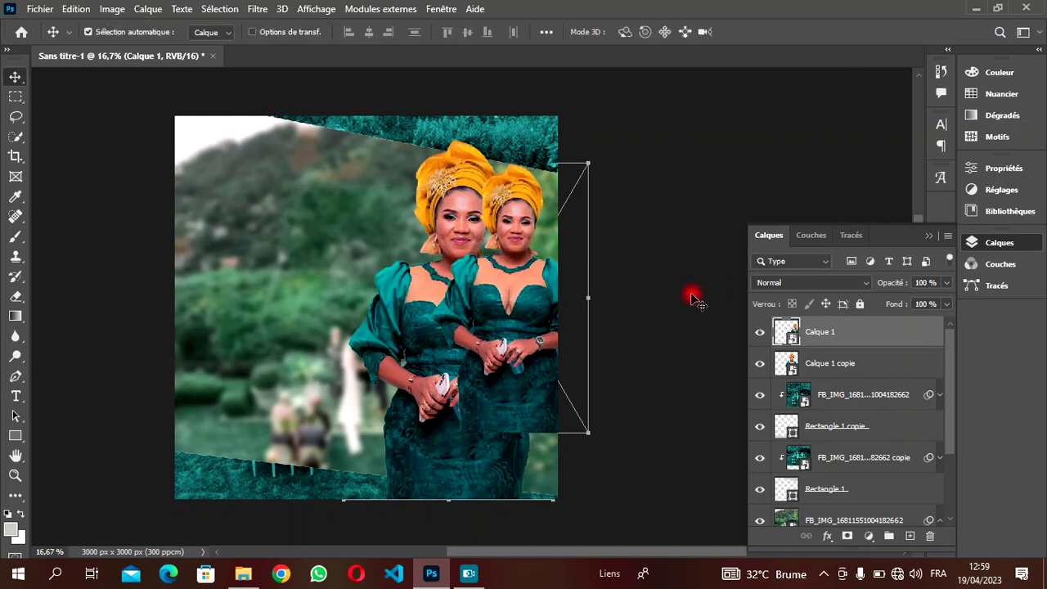
drag(830, 373, 835, 325)
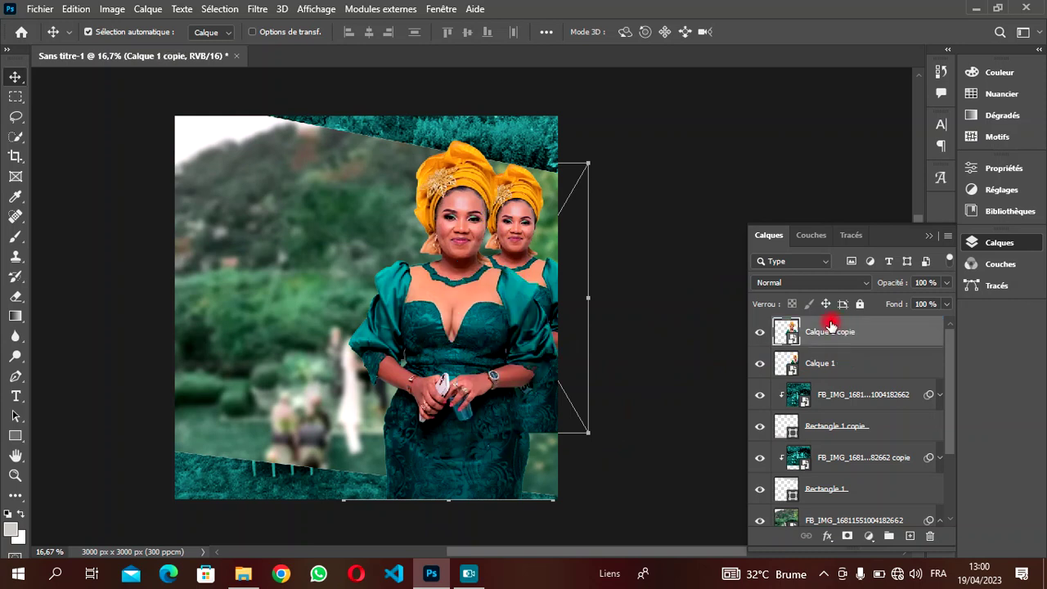
- Set Calque 1 to Luminosité blend mode at 57% opacity
click(521, 225)
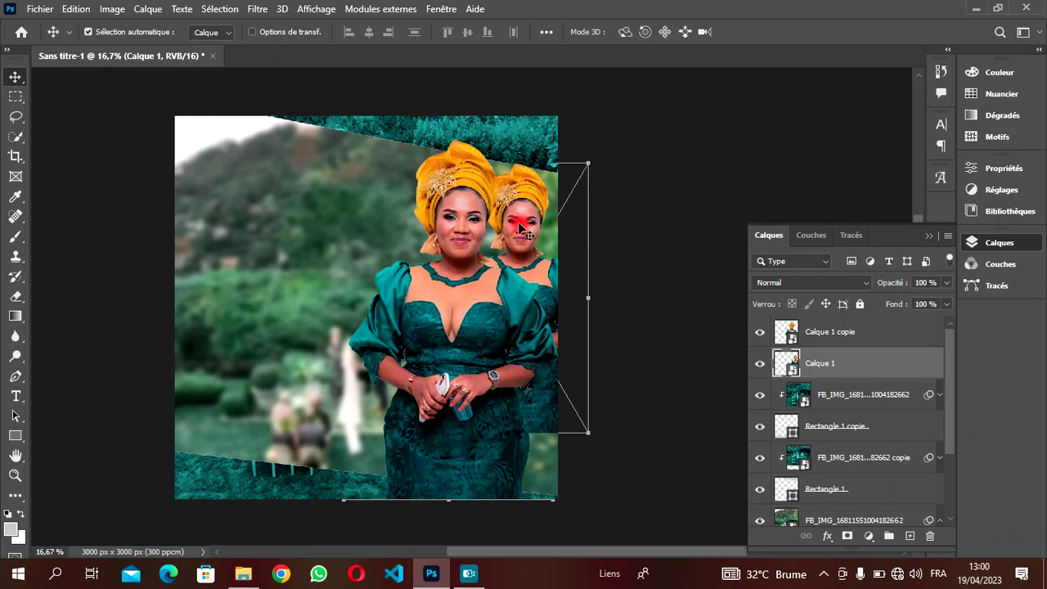
click(709, 315)
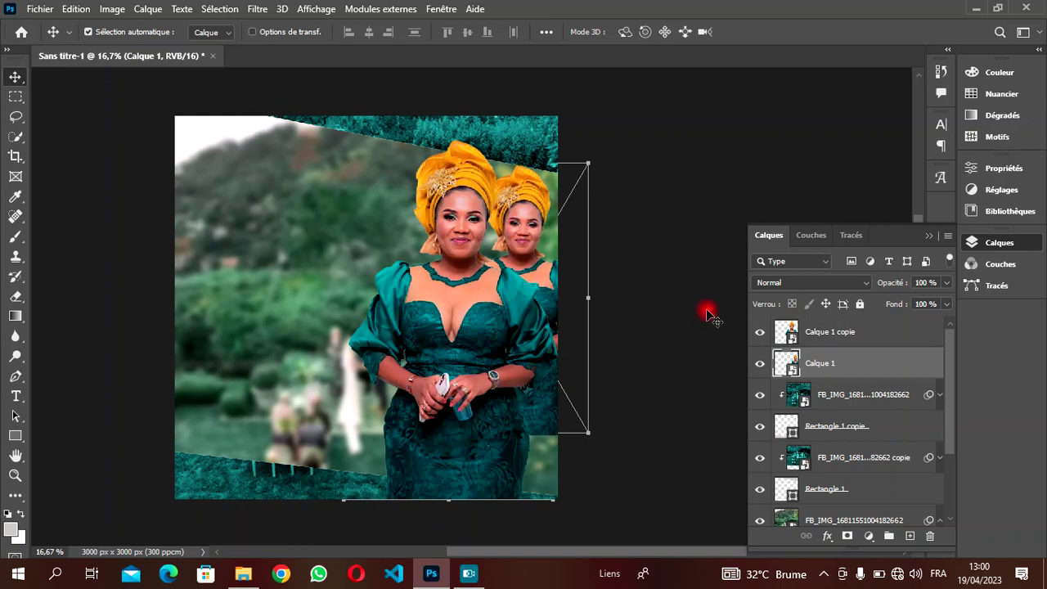
drag(815, 291, 802, 544)
click(787, 380)
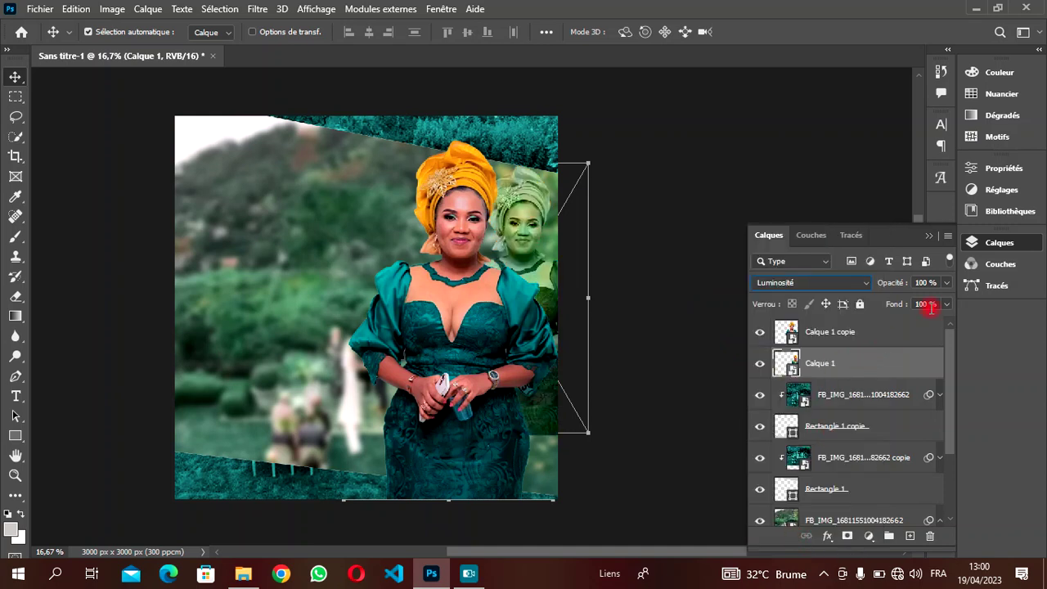
drag(946, 288, 914, 304)
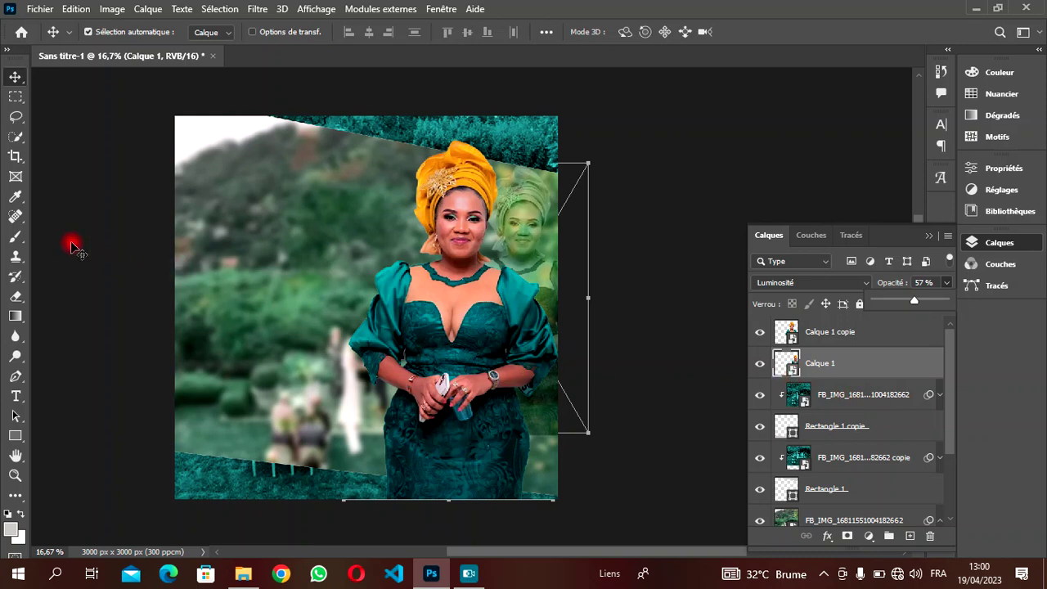
click(14, 294)
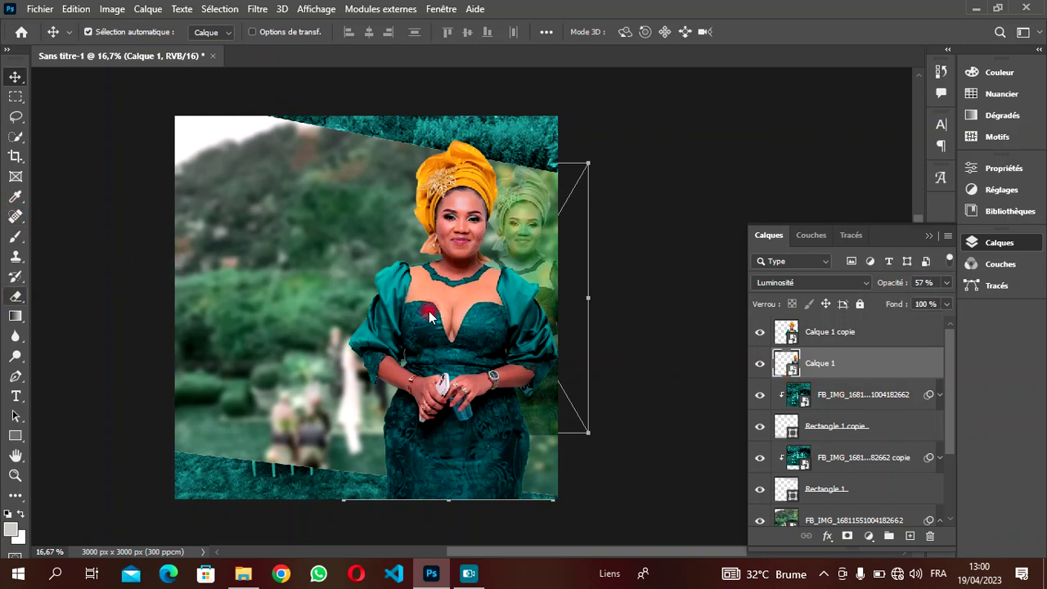
- Rasterize Calque 1 and enlarge the soft eraser brush
right_click(870, 363)
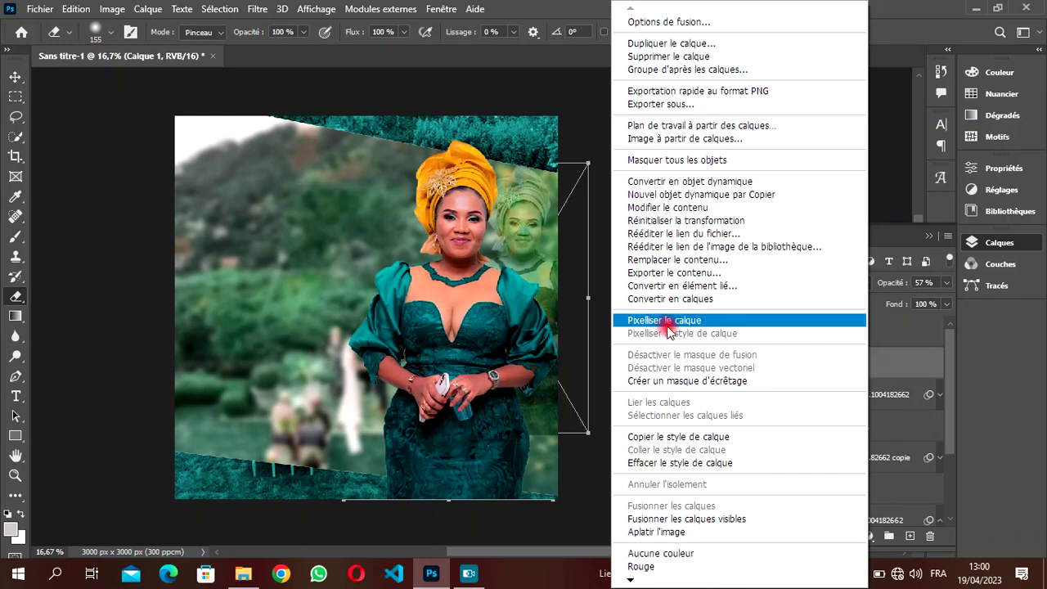
click(664, 321)
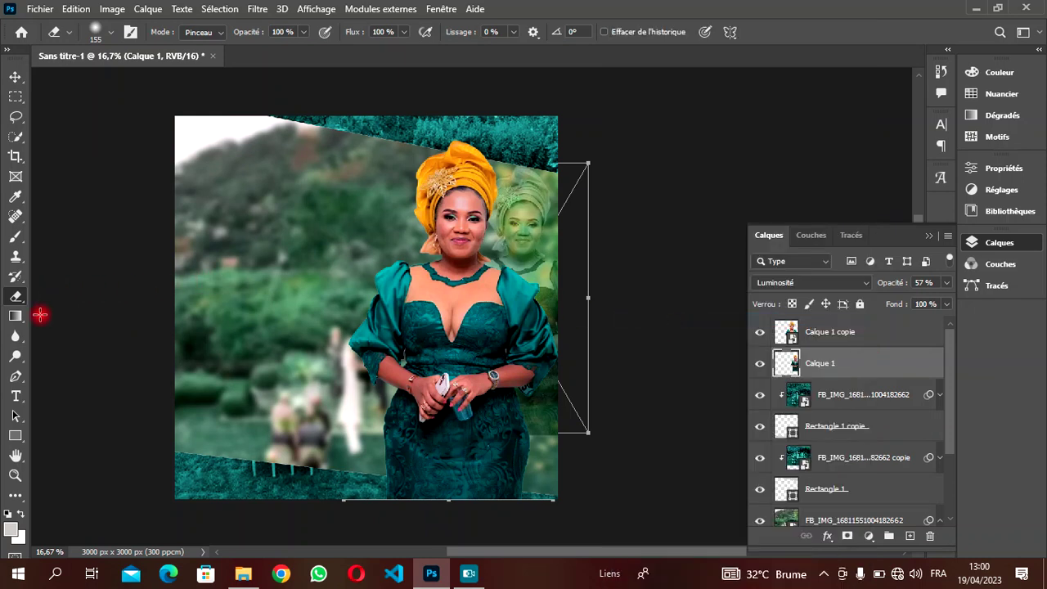
click(112, 34)
click(115, 35)
click(112, 34)
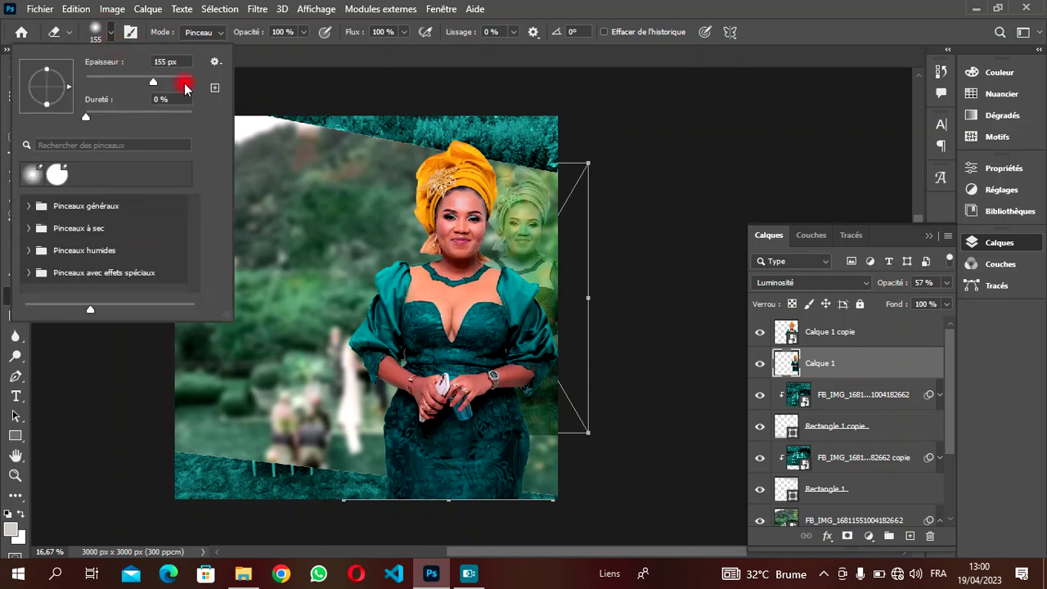
drag(161, 83, 175, 83)
click(2, 135)
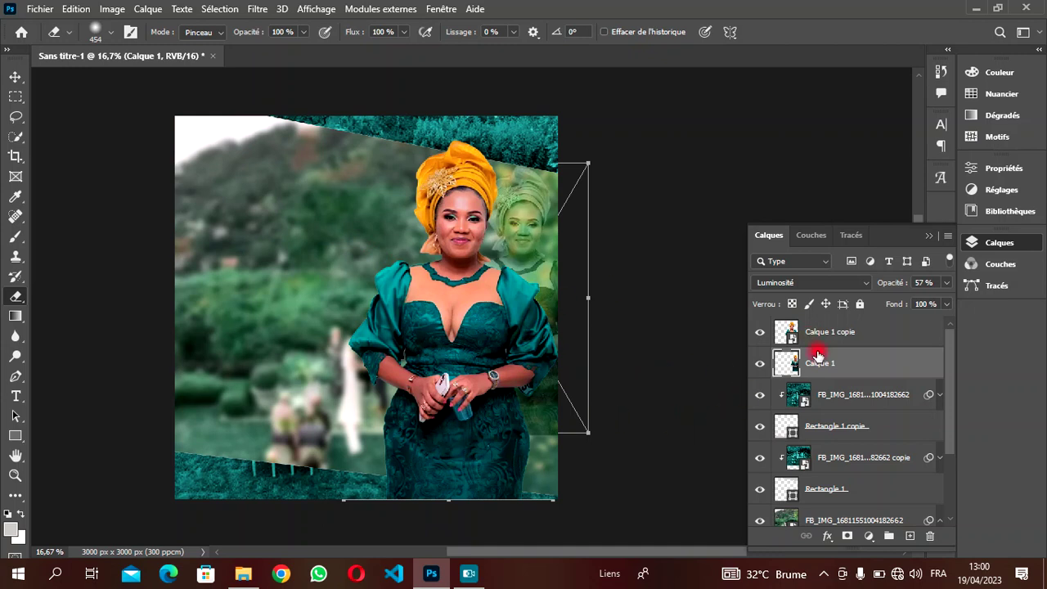
- Hide the front woman, enlarge the eraser to 1413 px, then show her layer again
click(760, 333)
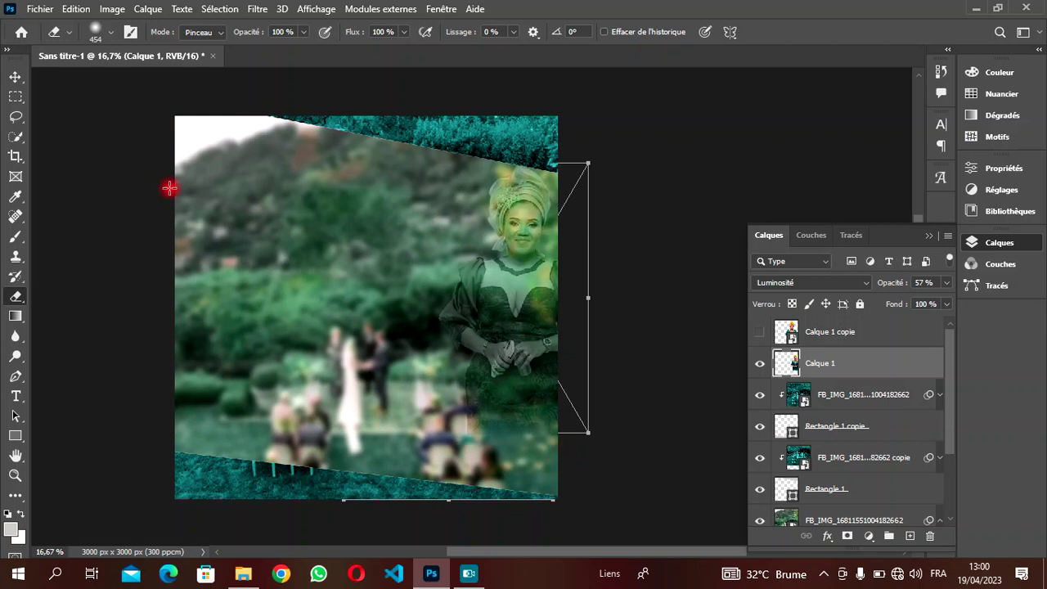
click(112, 32)
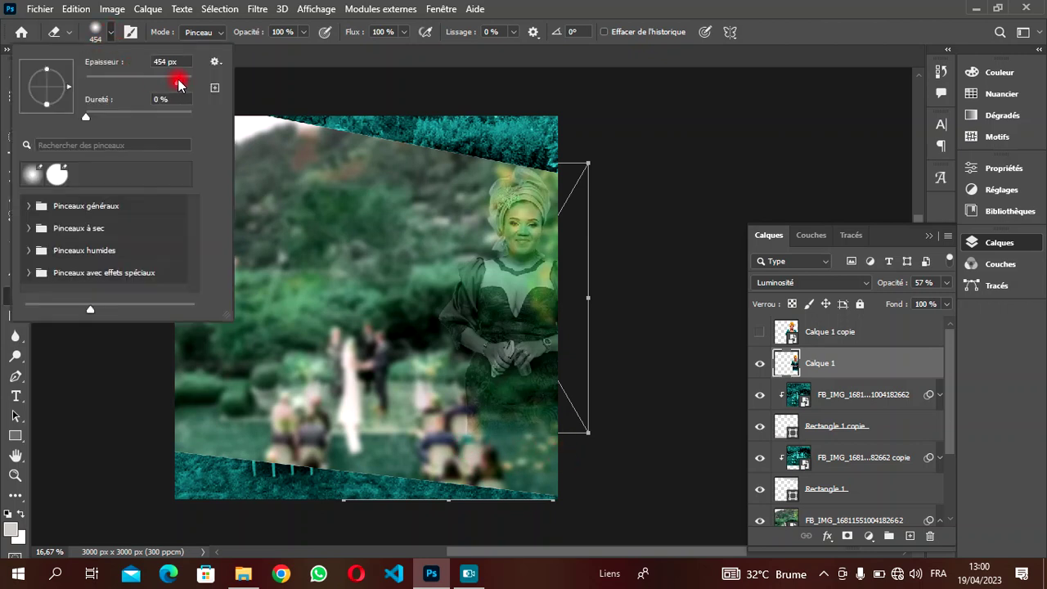
drag(181, 81, 181, 83)
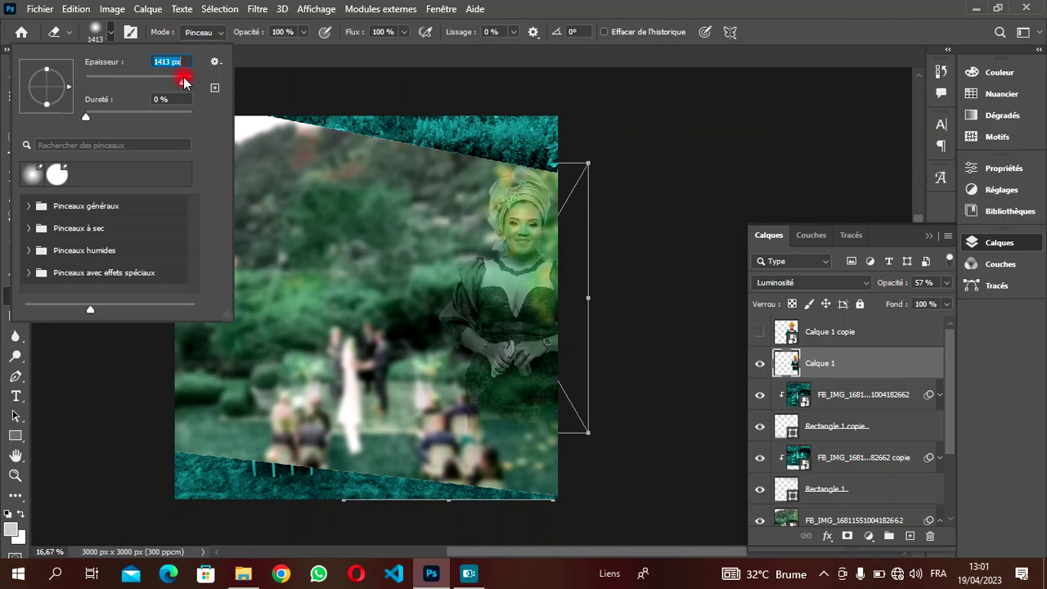
click(484, 485)
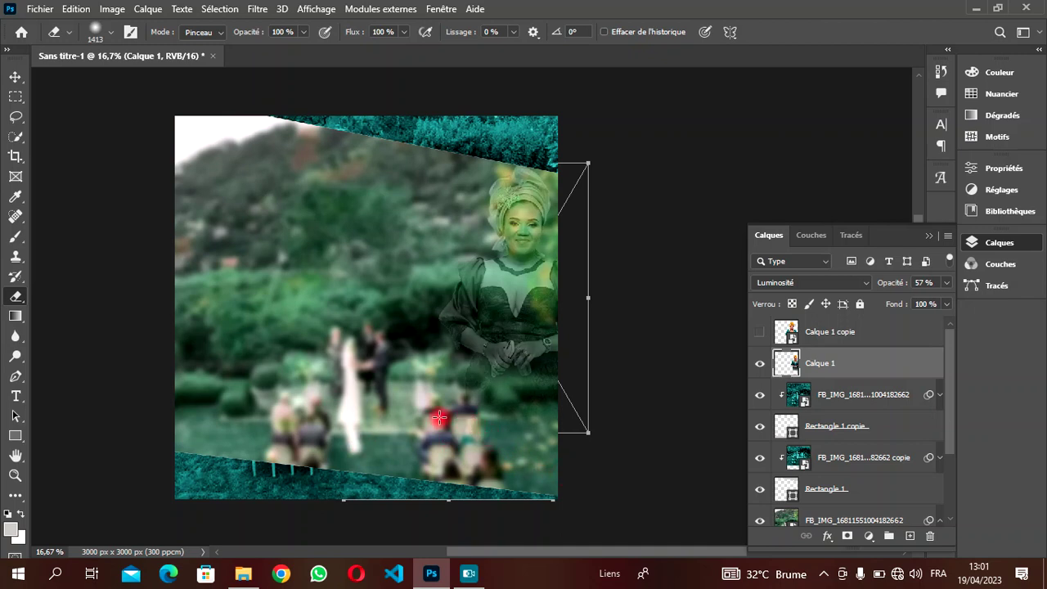
click(15, 77)
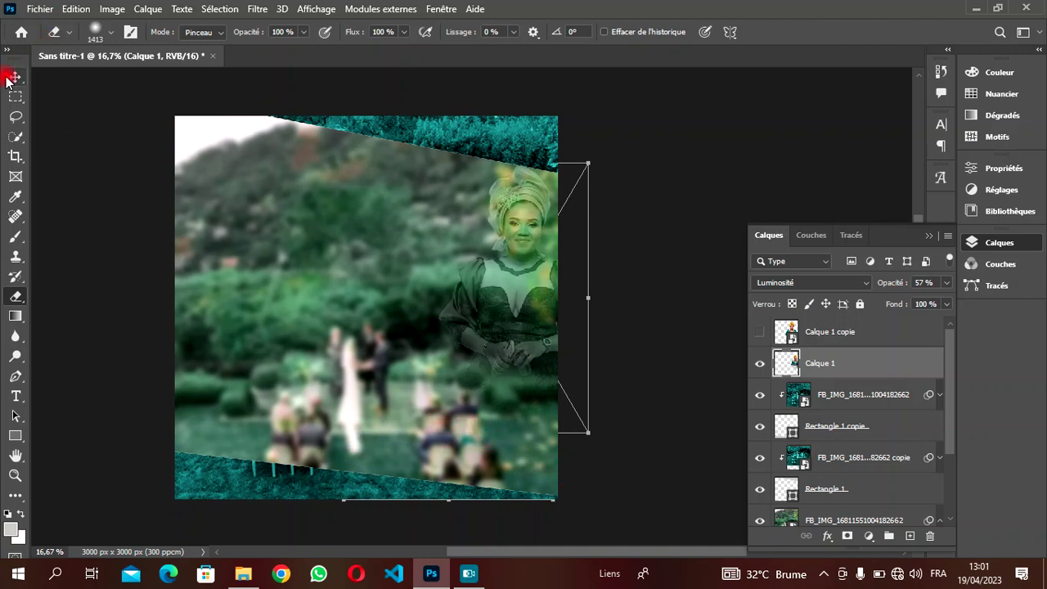
click(600, 292)
click(759, 333)
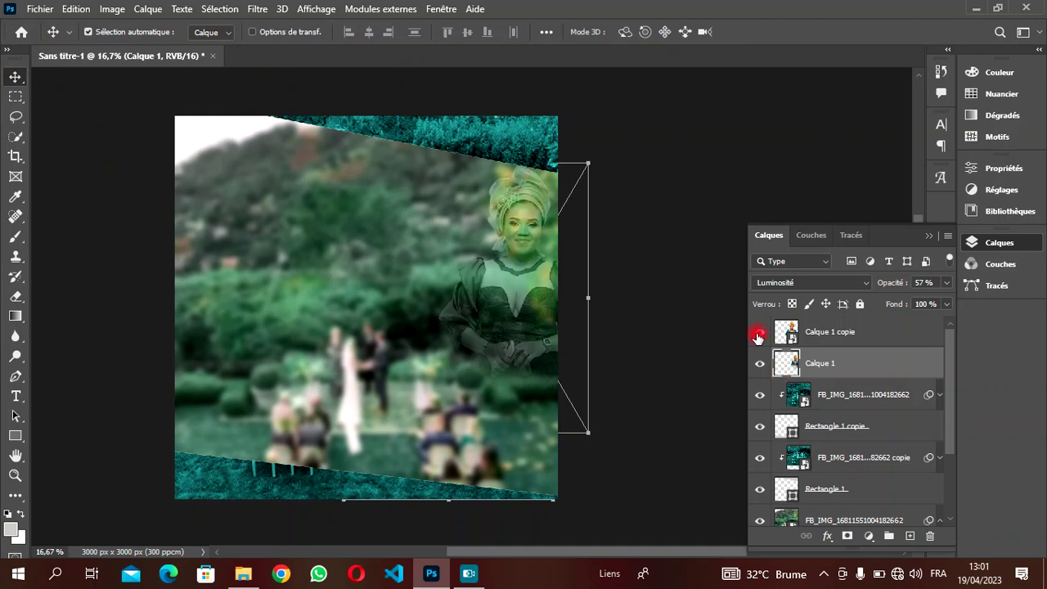
- Scale Calque 1 copie to 112%, move it lower in the square, and commit
click(472, 329)
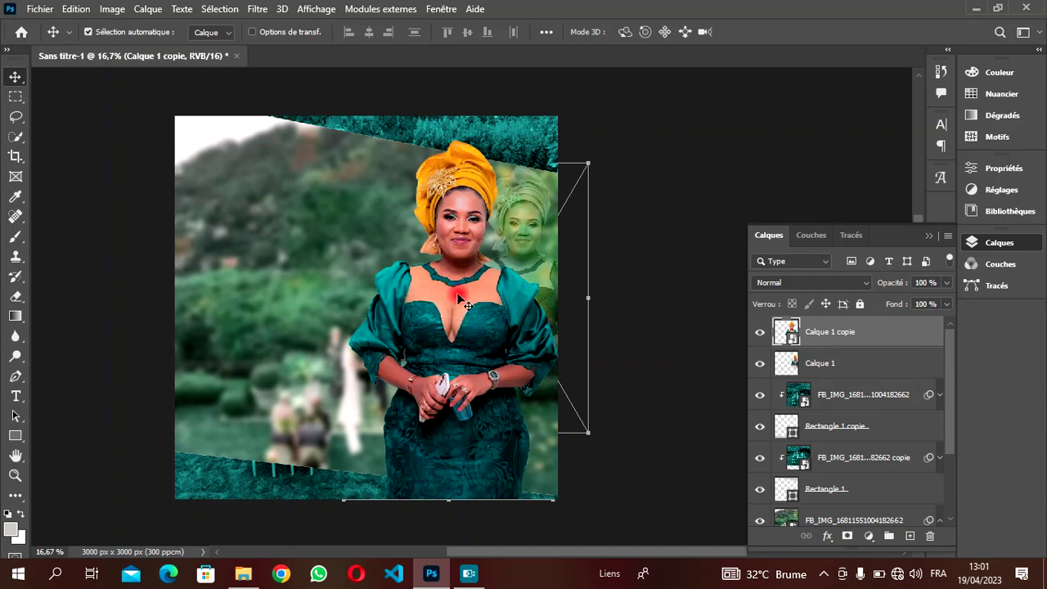
key(ctrl+t)
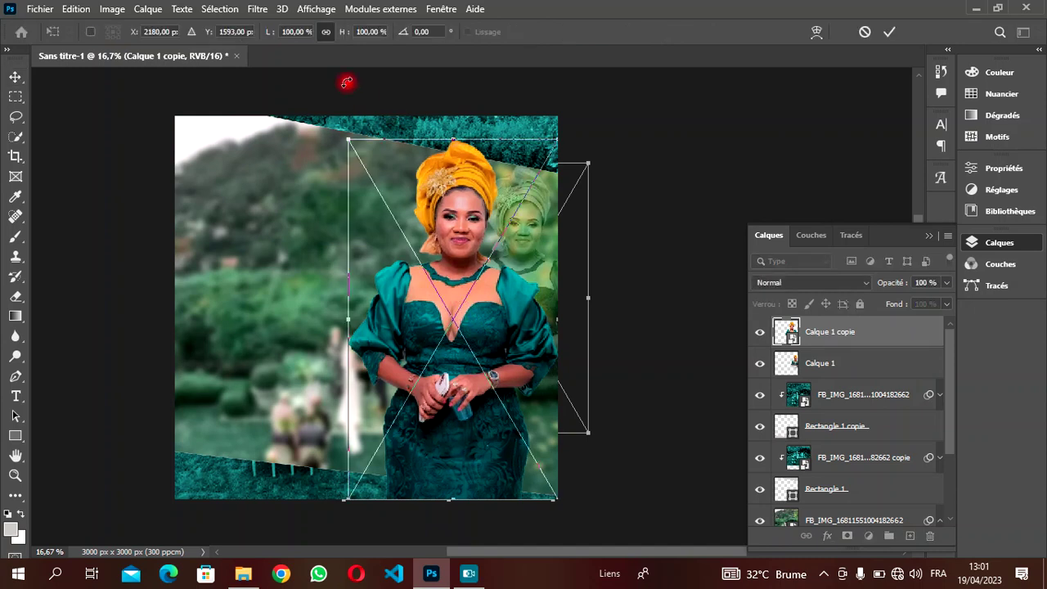
drag(344, 32, 347, 37)
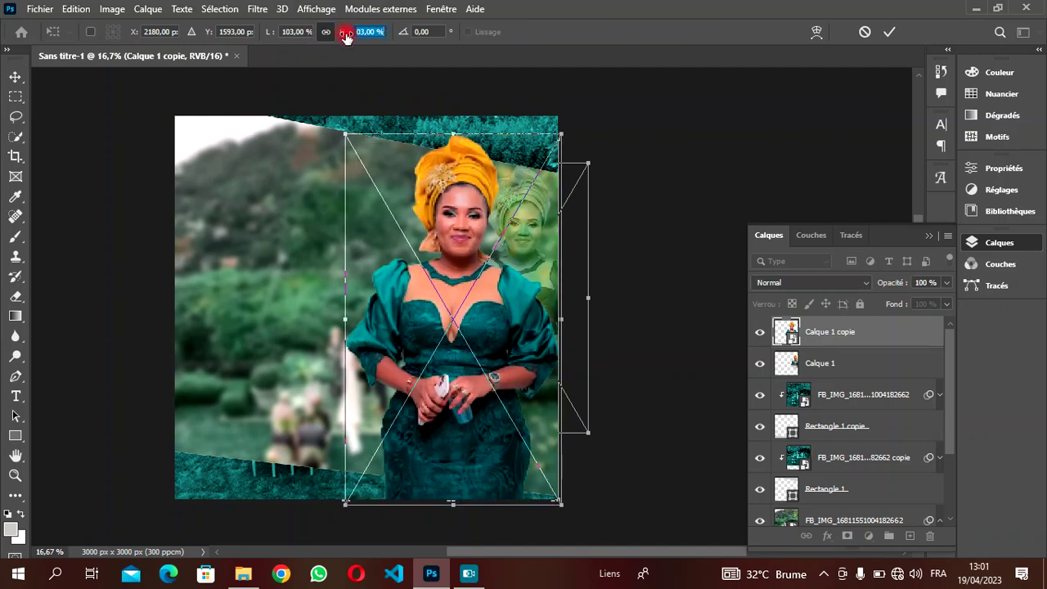
drag(440, 299, 438, 369)
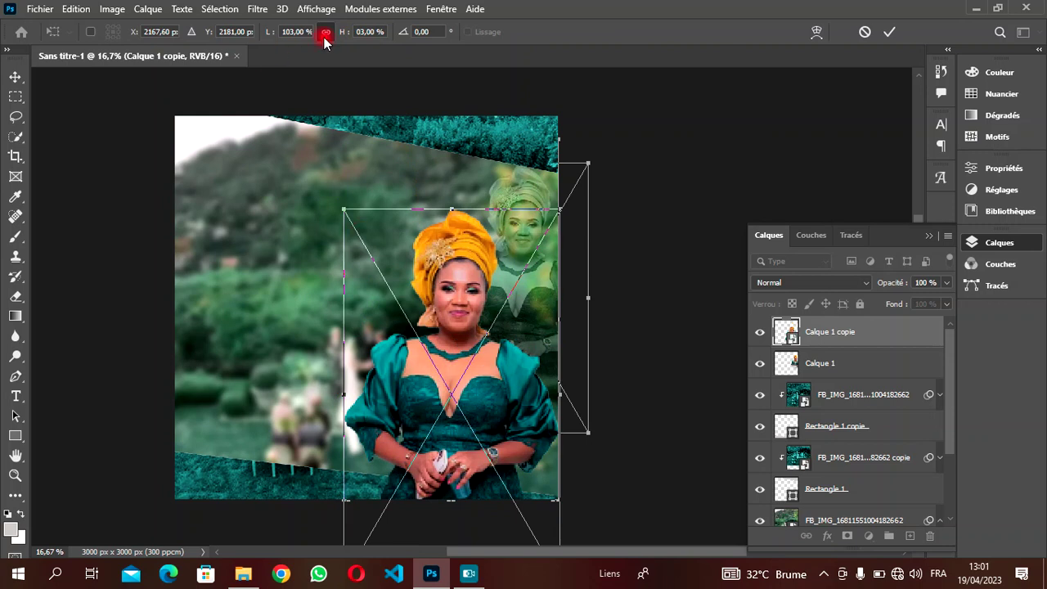
scroll(363, 31, up, 6)
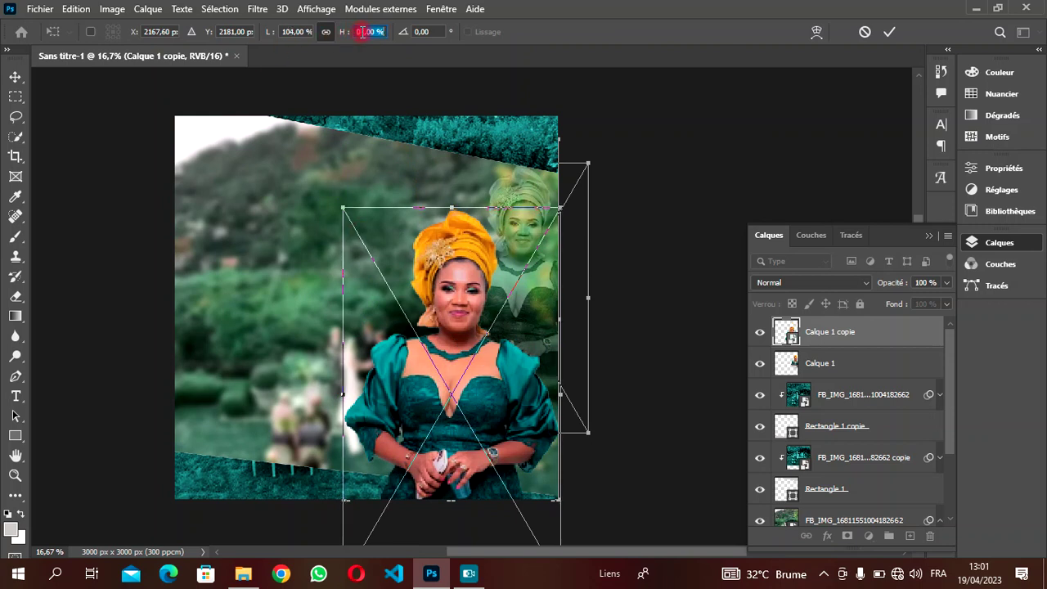
scroll(362, 31, up, 2)
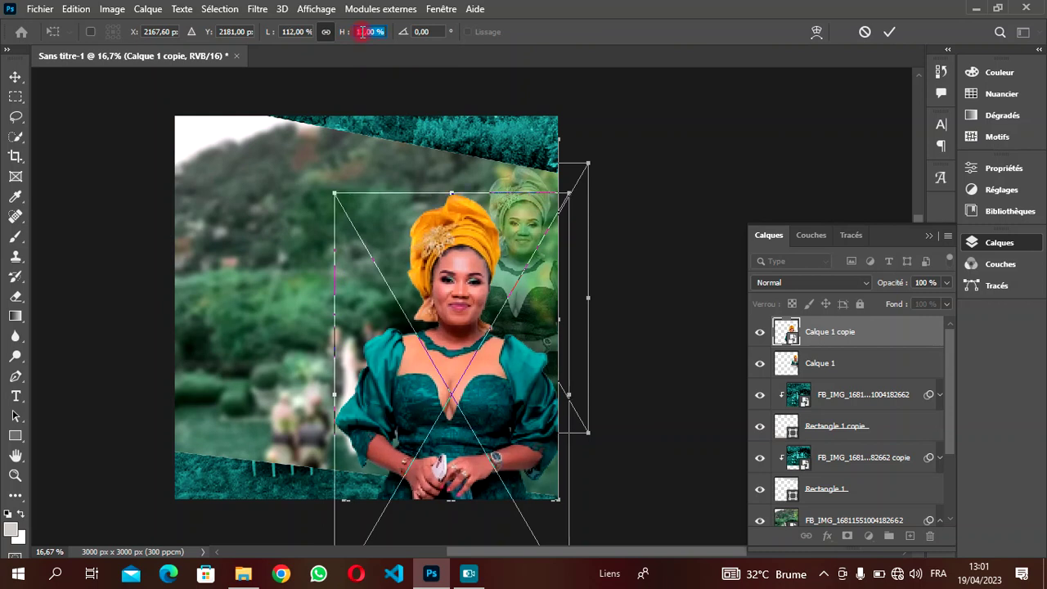
click(363, 31)
text(2,)
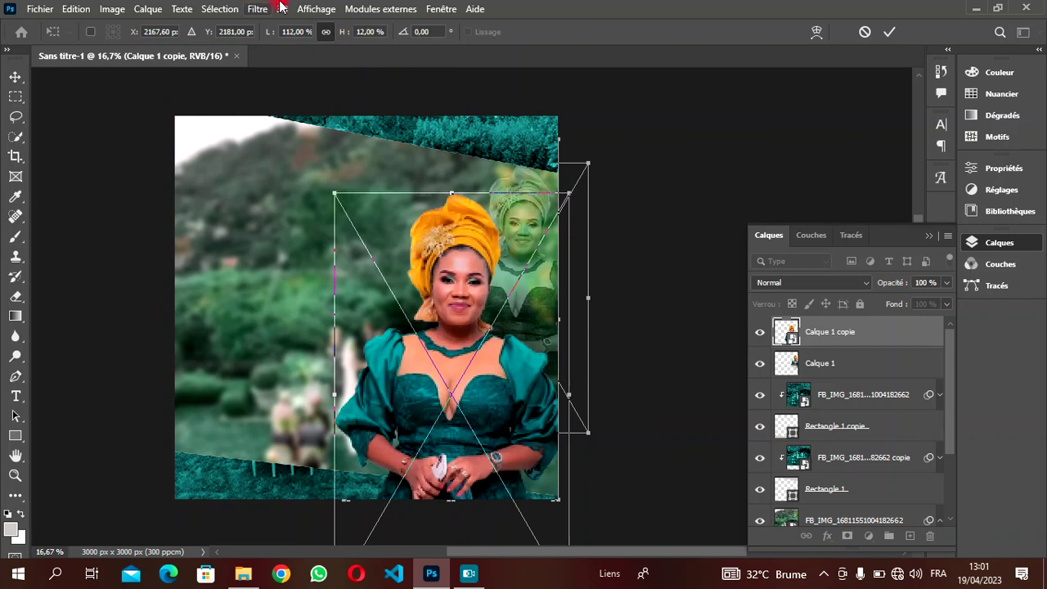
key(Return)
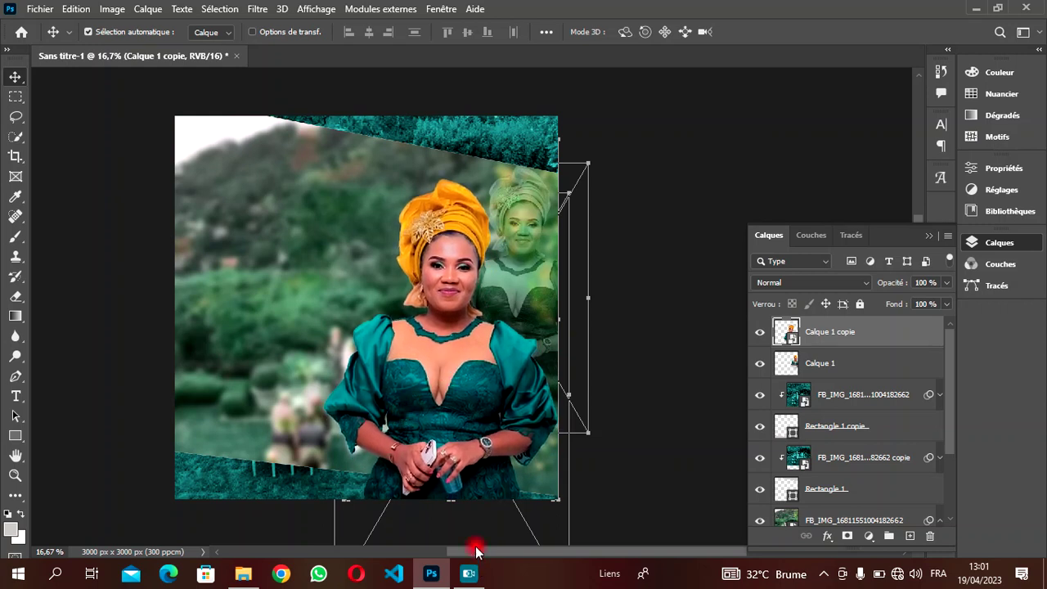
drag(478, 552, 467, 552)
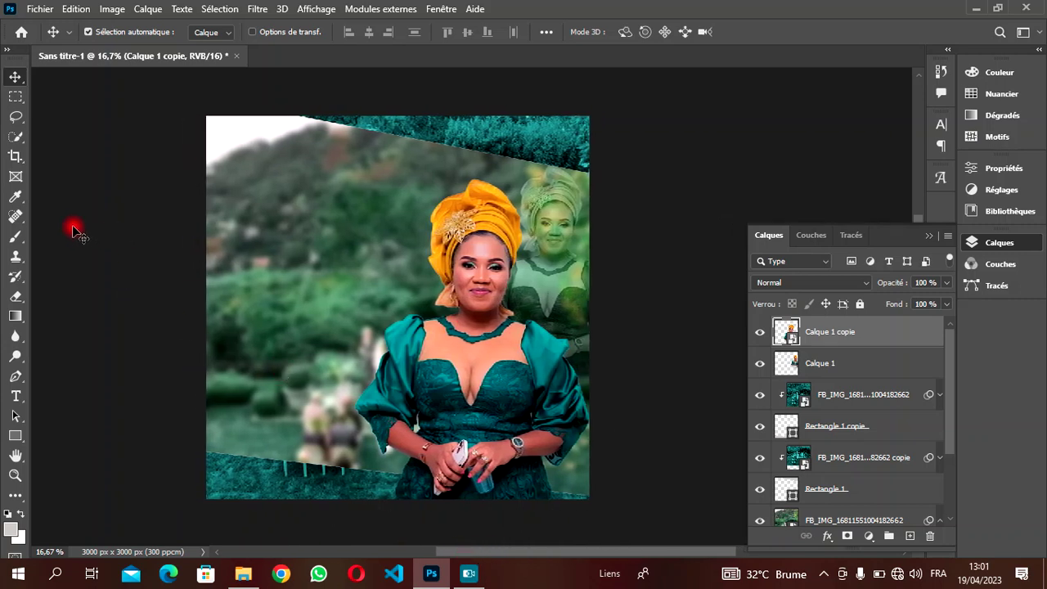
- Start a new Provicali text layer at the upper left of the photo
key(t)
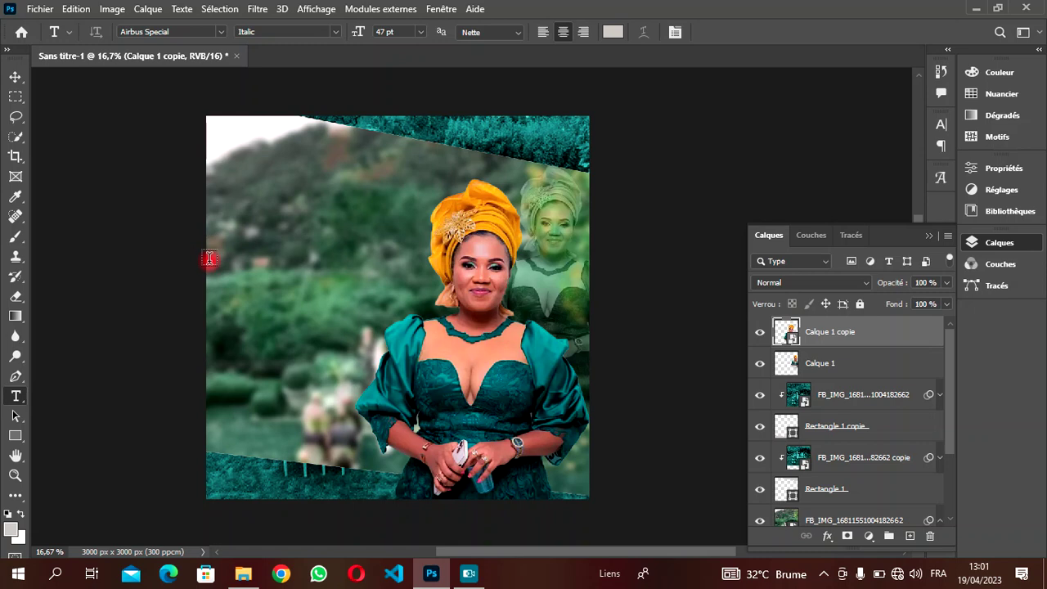
click(306, 249)
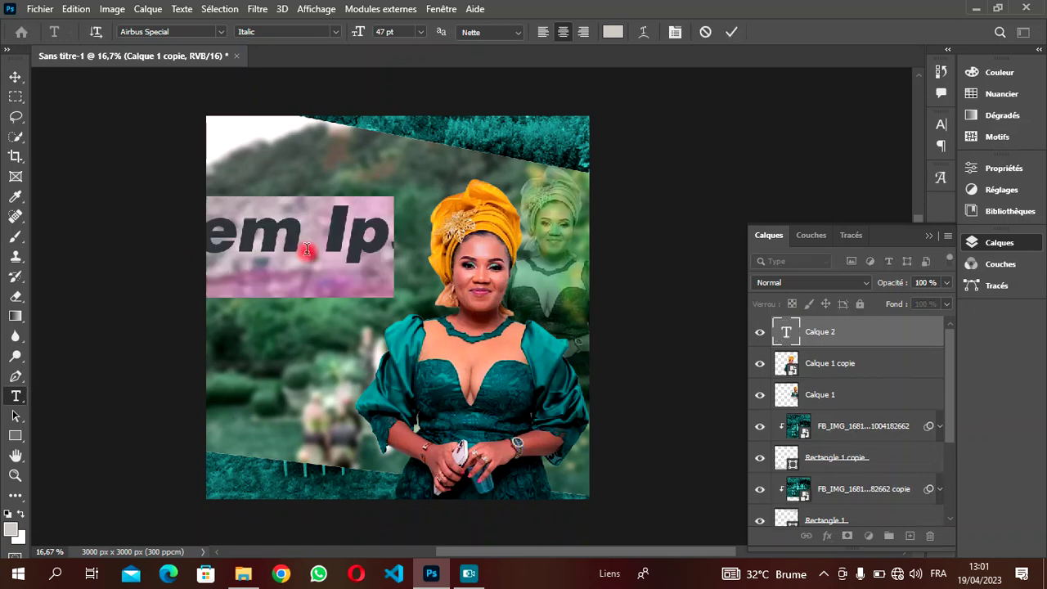
click(222, 32)
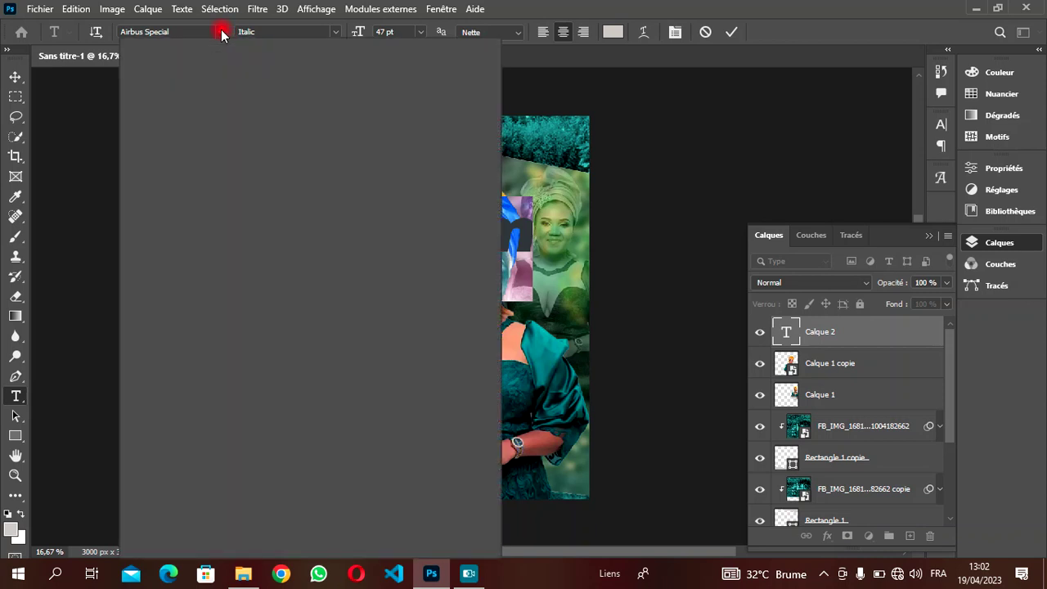
scroll(438, 122, up, 6)
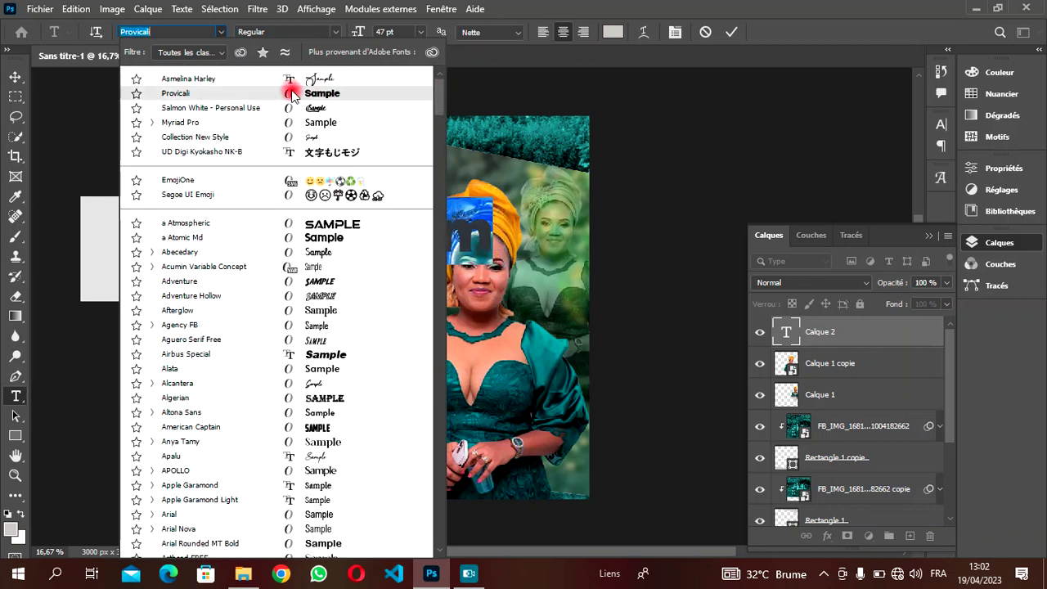
click(259, 94)
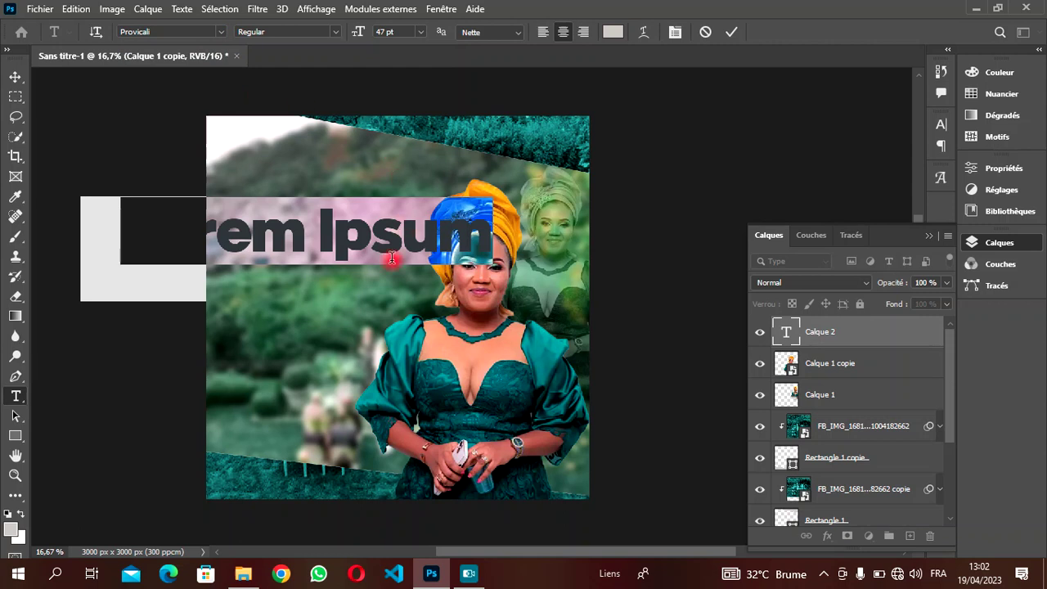
text(B)
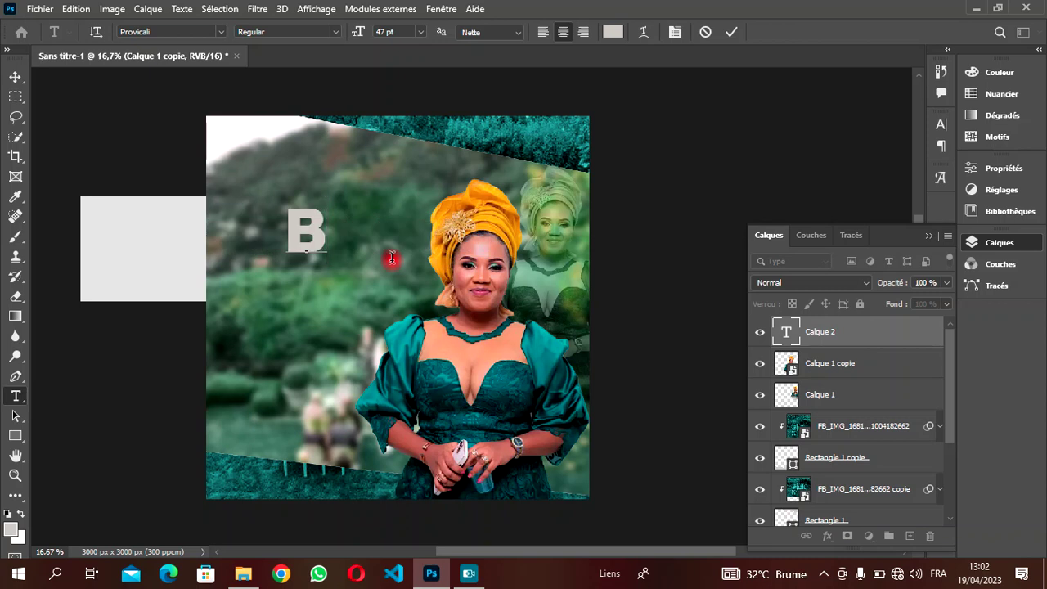
drag(347, 240, 238, 218)
drag(361, 32, 337, 32)
click(335, 31)
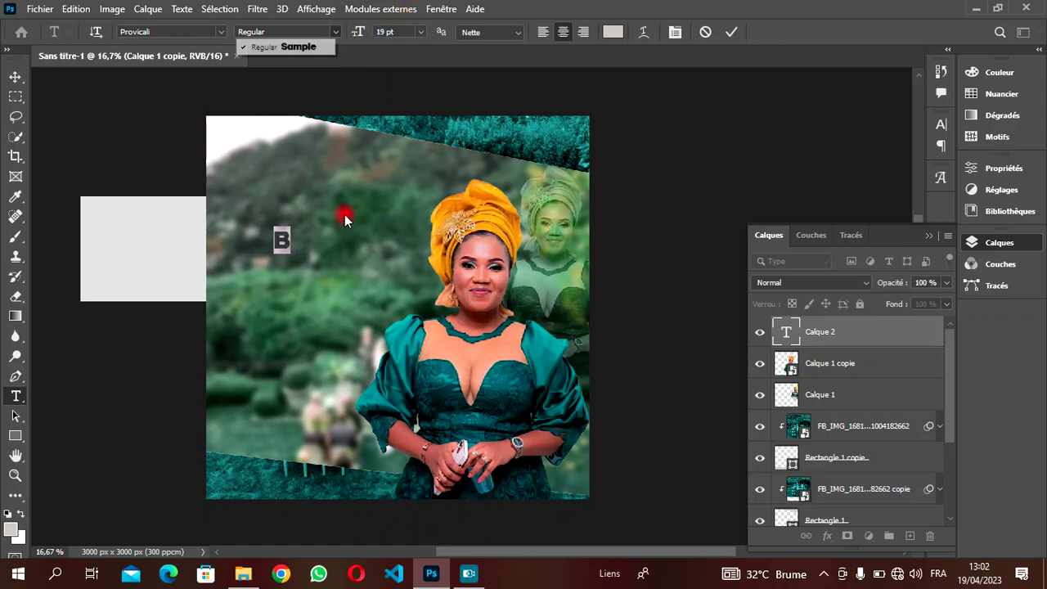
click(292, 234)
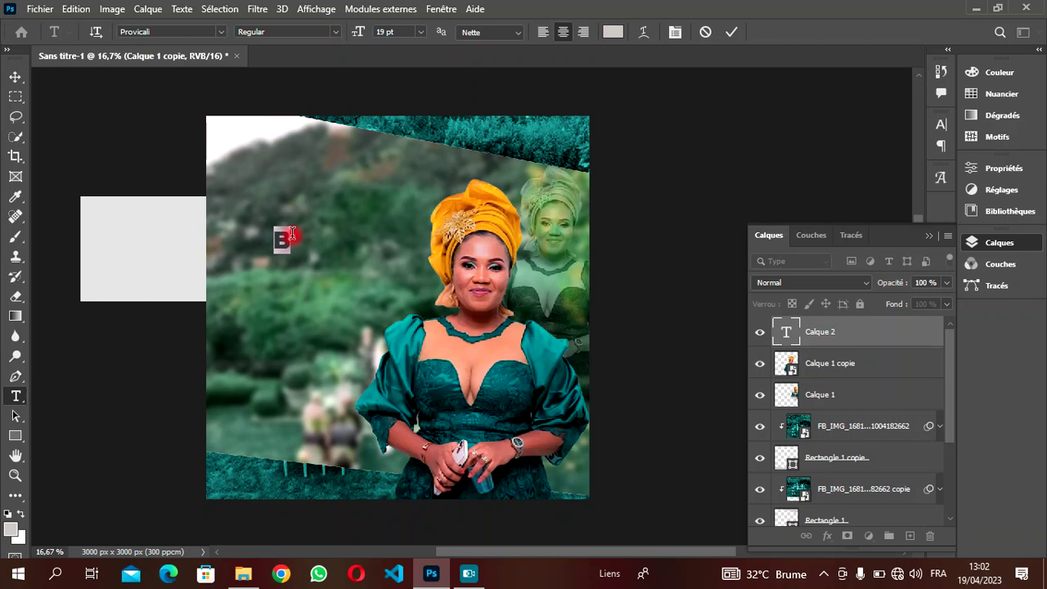
- Type the word 'Birthday', correcting the doubled d
key(BackSpace)
text(Birth)
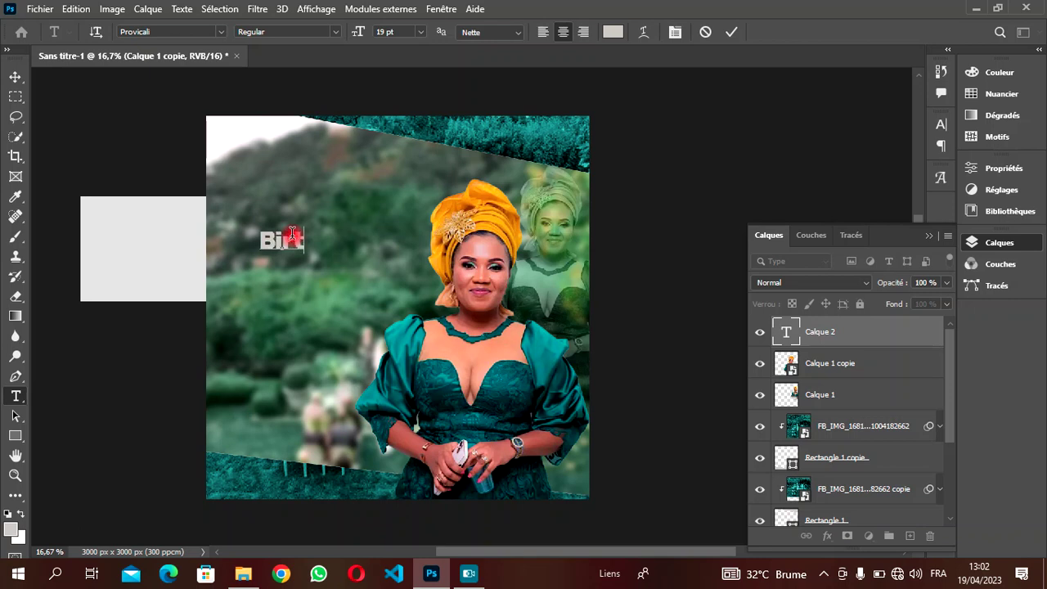
text(d)
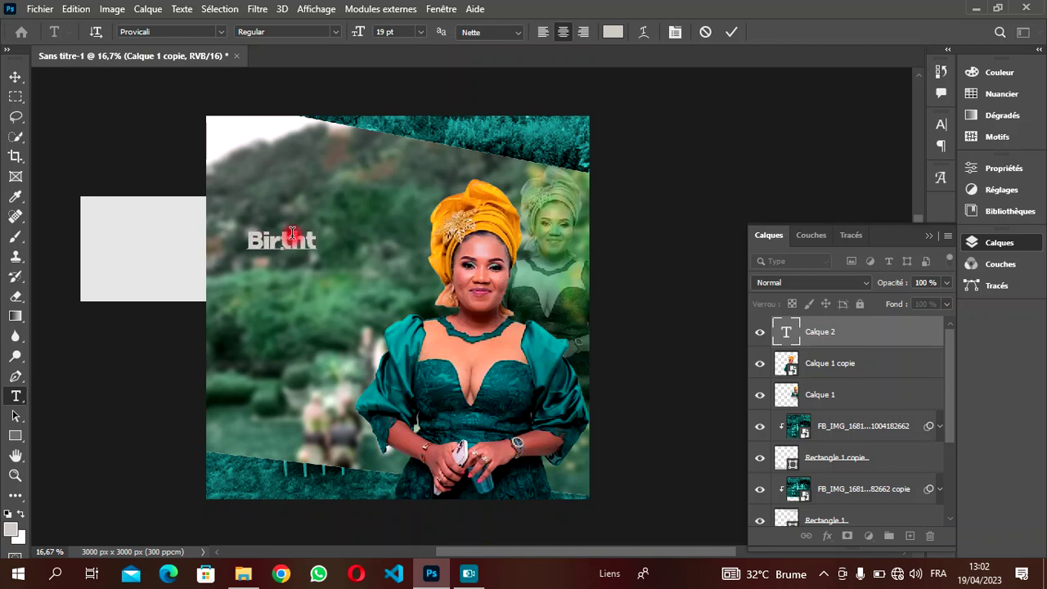
text(da)
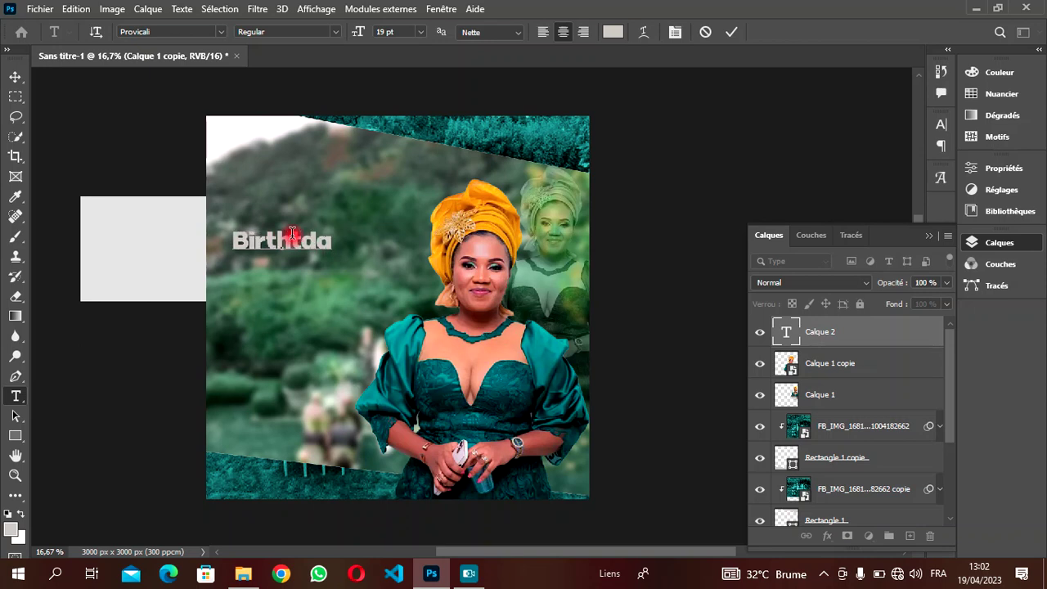
text(y)
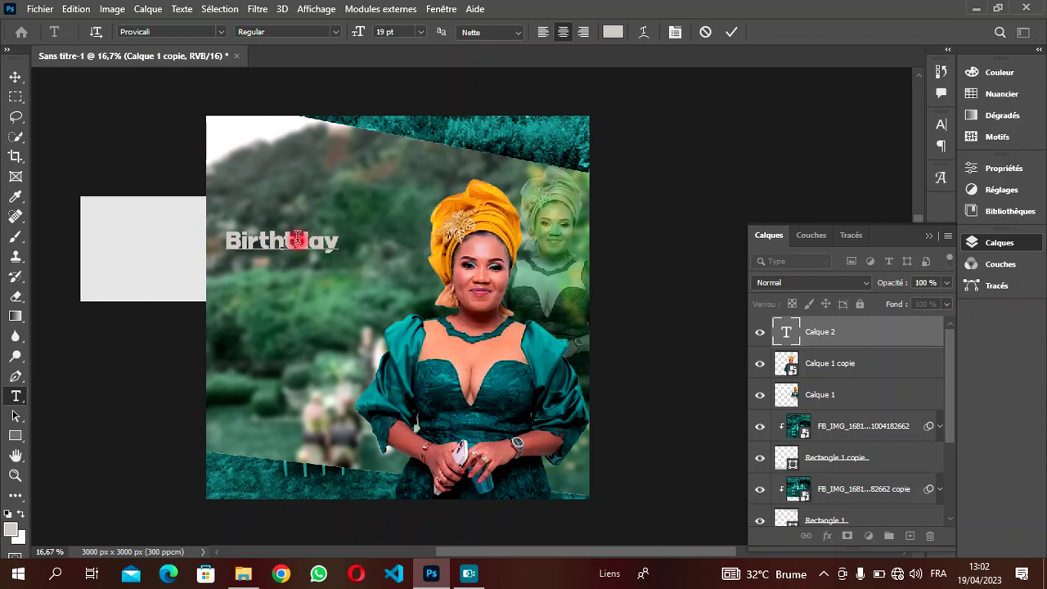
click(298, 238)
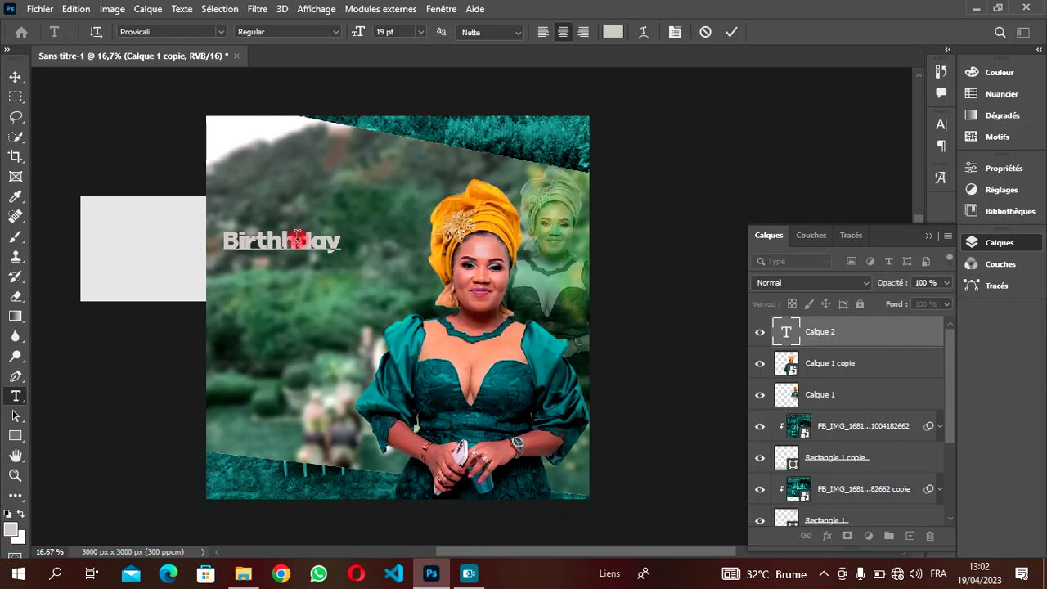
key(BackSpace)
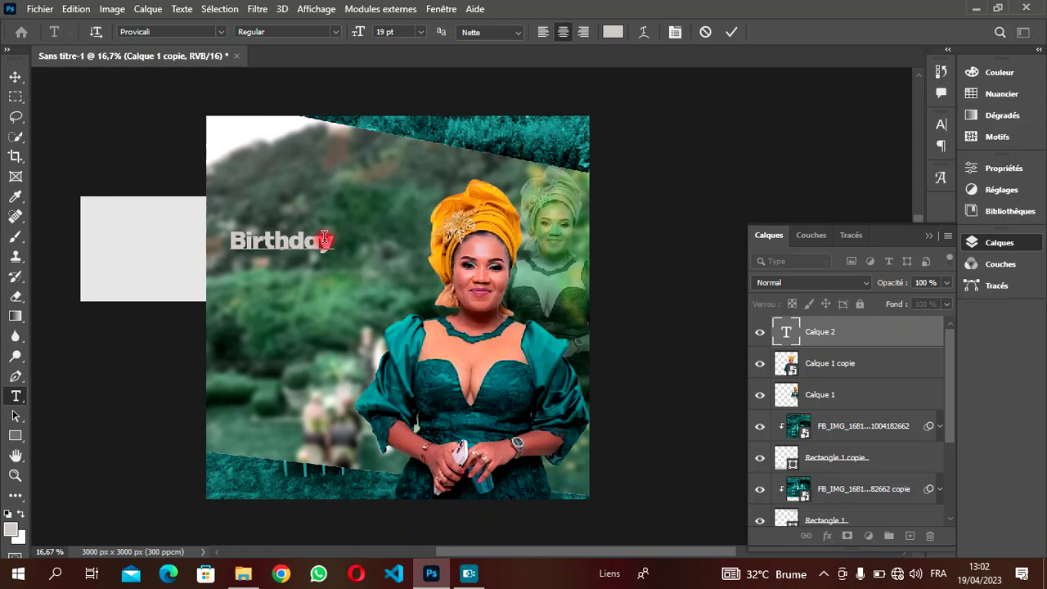
- Make Birthday white at 33 pt, shift it right, and commit the text
drag(333, 240, 200, 246)
click(609, 34)
mouse_move(612, 144)
mouse_down()
mouse_move(627, 122)
mouse_move(570, 76)
mouse_up()
click(941, 96)
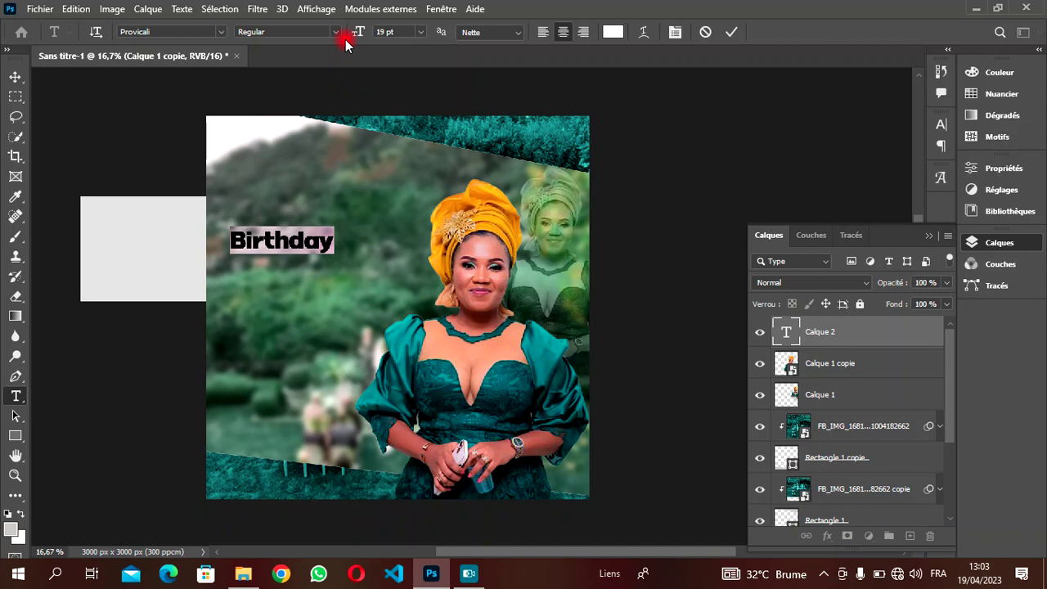
drag(360, 31, 368, 36)
drag(338, 292, 378, 309)
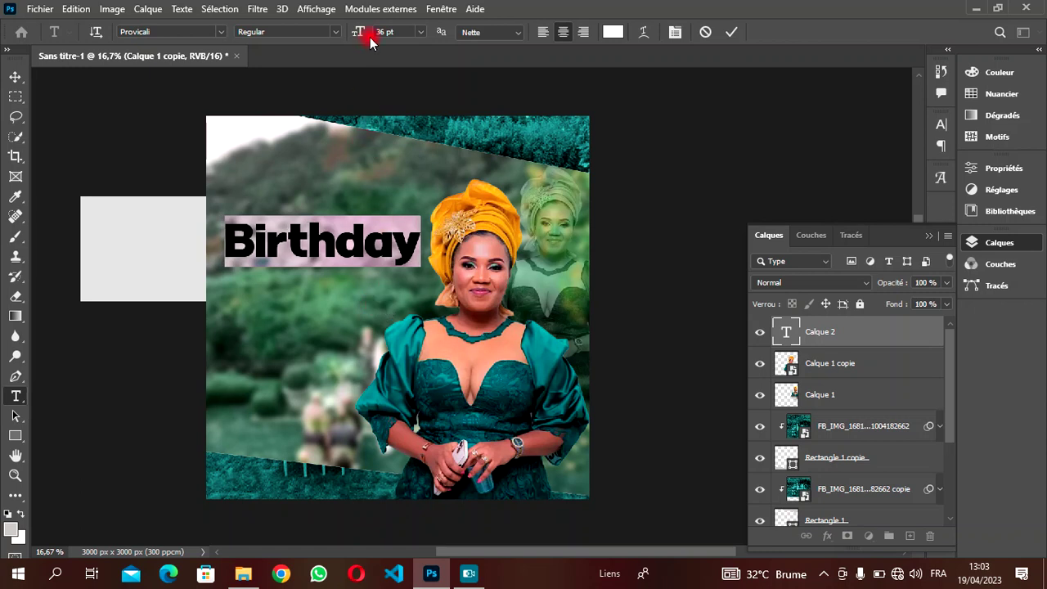
drag(364, 32, 360, 31)
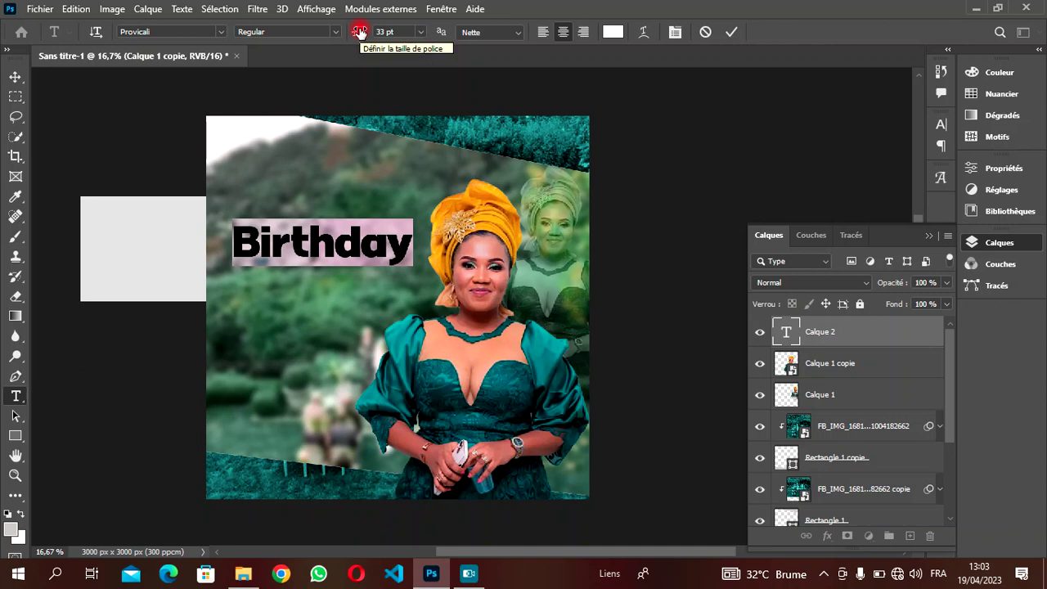
key(ctrl+h)
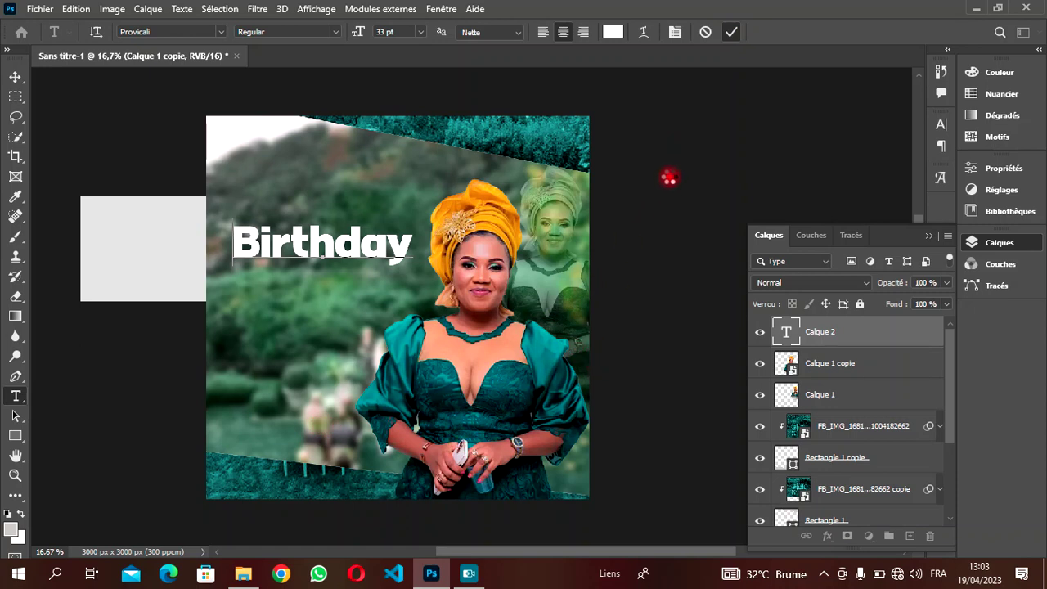
key(ctrl+Return)
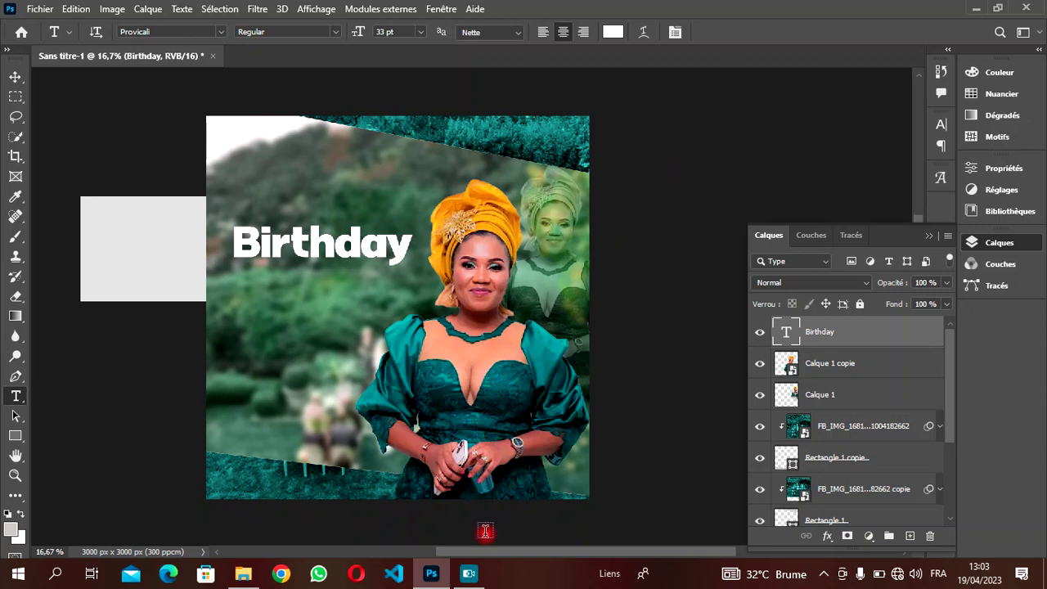
- Try Asmelina Harley on Birthday, revert to Provicali, and add a placeholder text layer below it
mouse_move(491, 558)
mouse_down()
mouse_move(478, 559)
mouse_move(489, 553)
mouse_up()
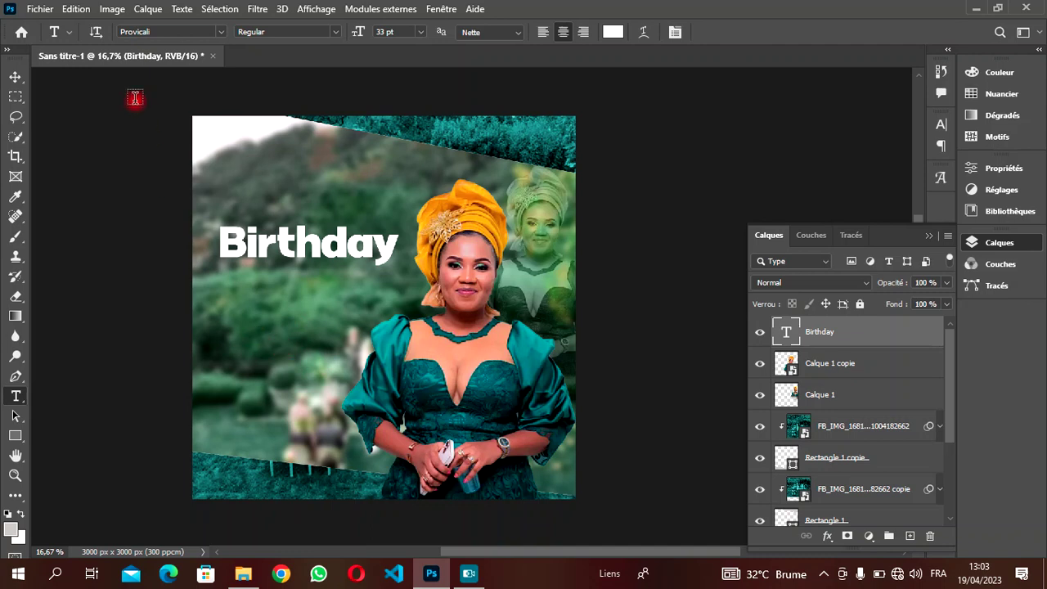
click(223, 31)
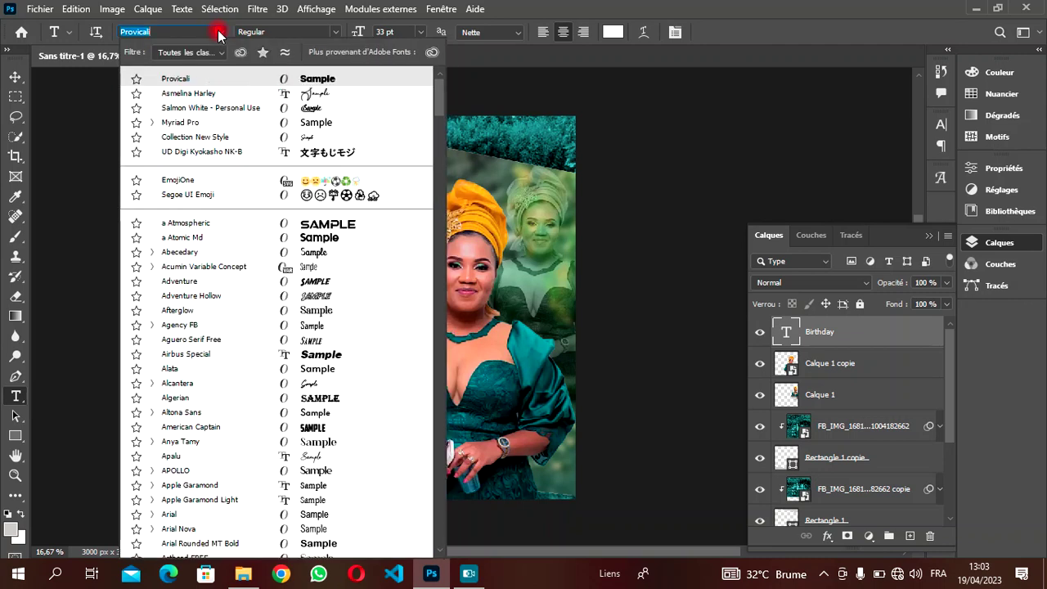
click(205, 94)
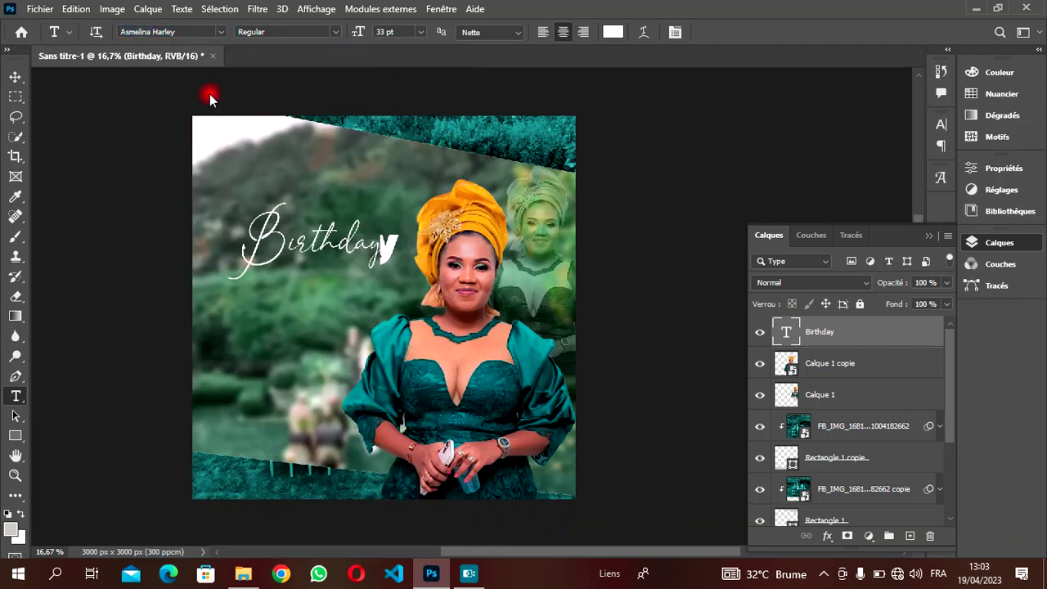
click(223, 31)
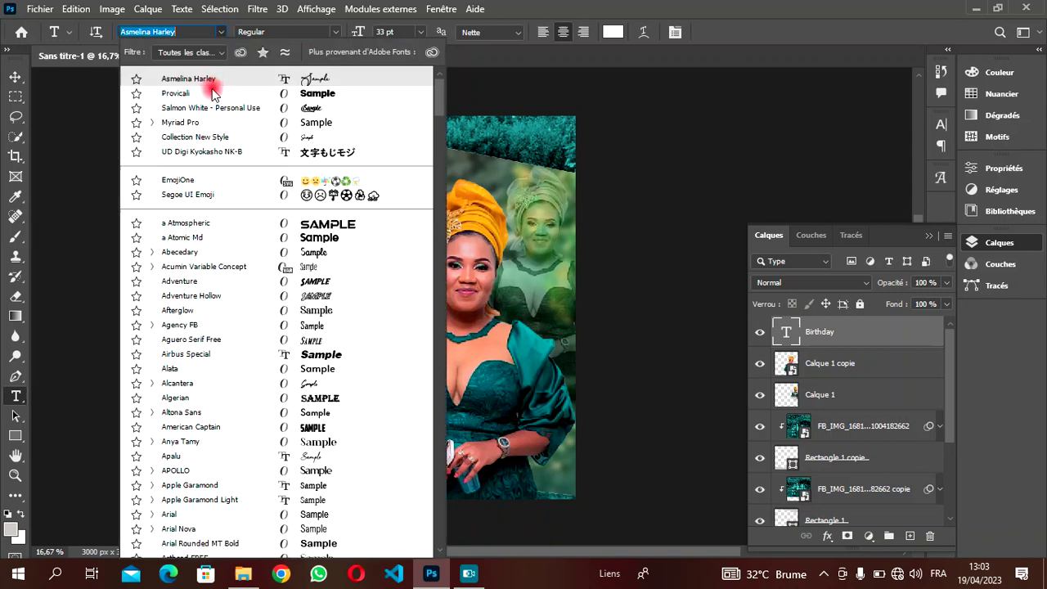
click(212, 88)
click(245, 319)
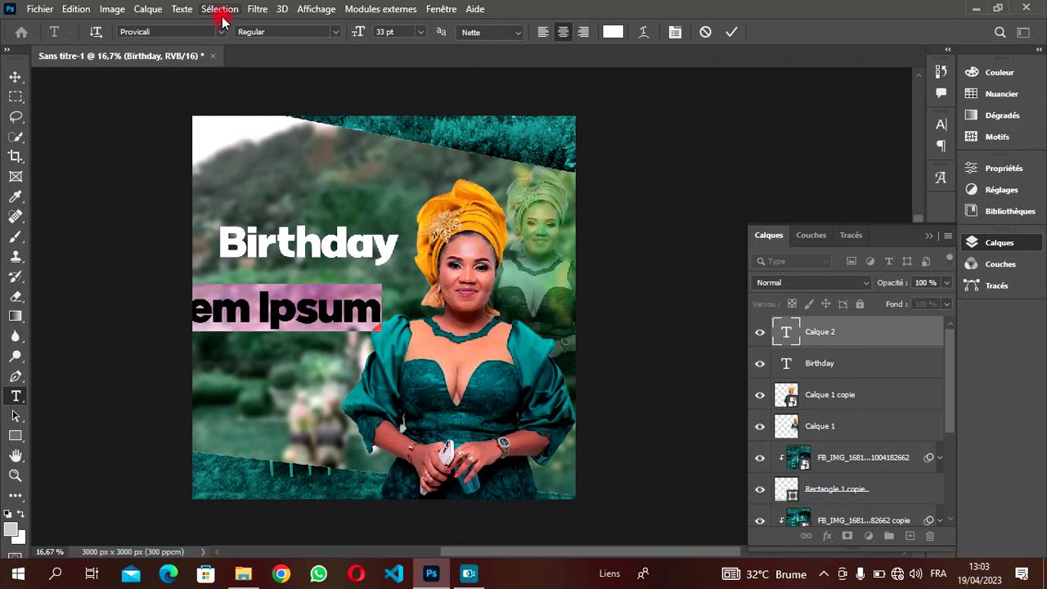
- Set the new text to Asmelina Harley, type 'Maman', and resize it to 13 pt
click(221, 31)
click(195, 93)
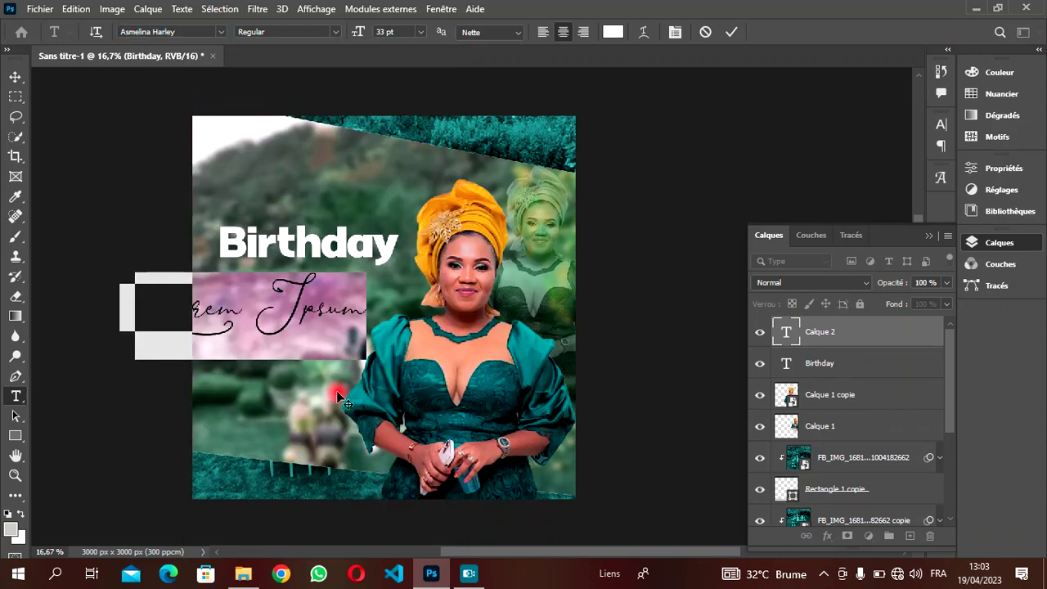
text(ma)
key(BackSpace)
key(BackSpace)
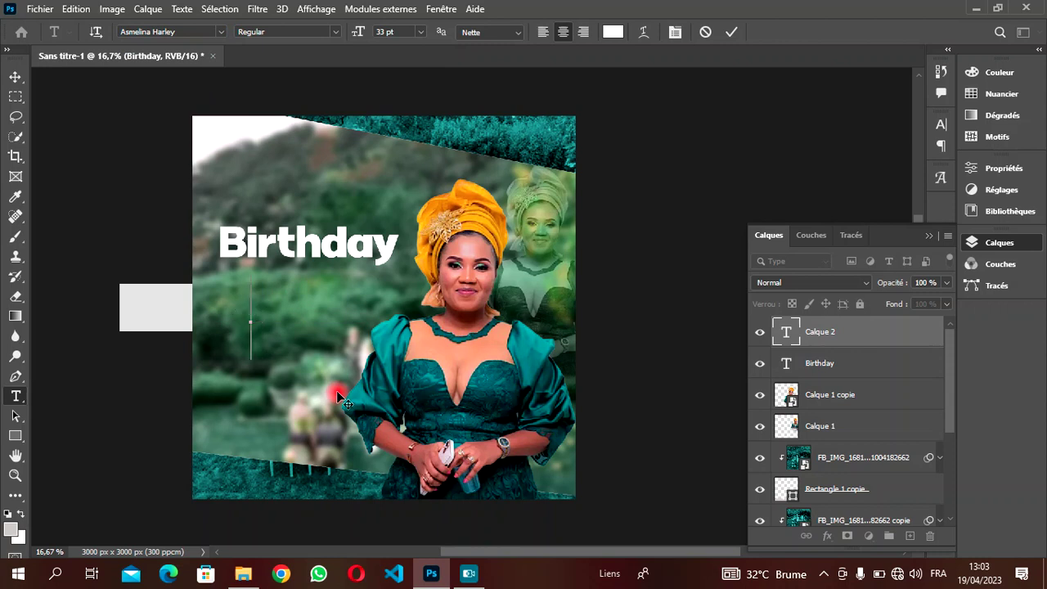
text(M)
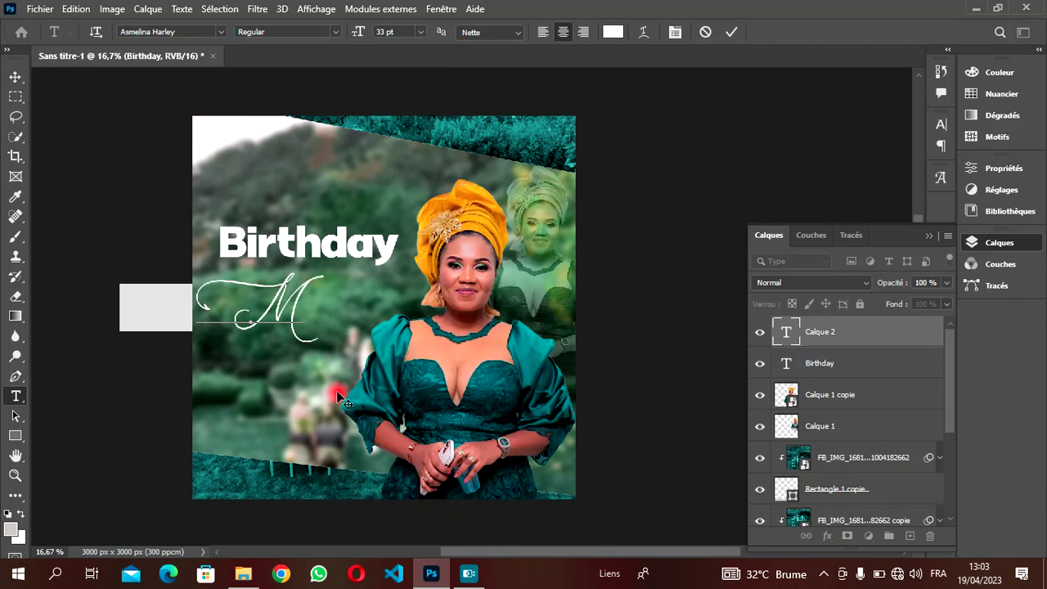
text(ama,)
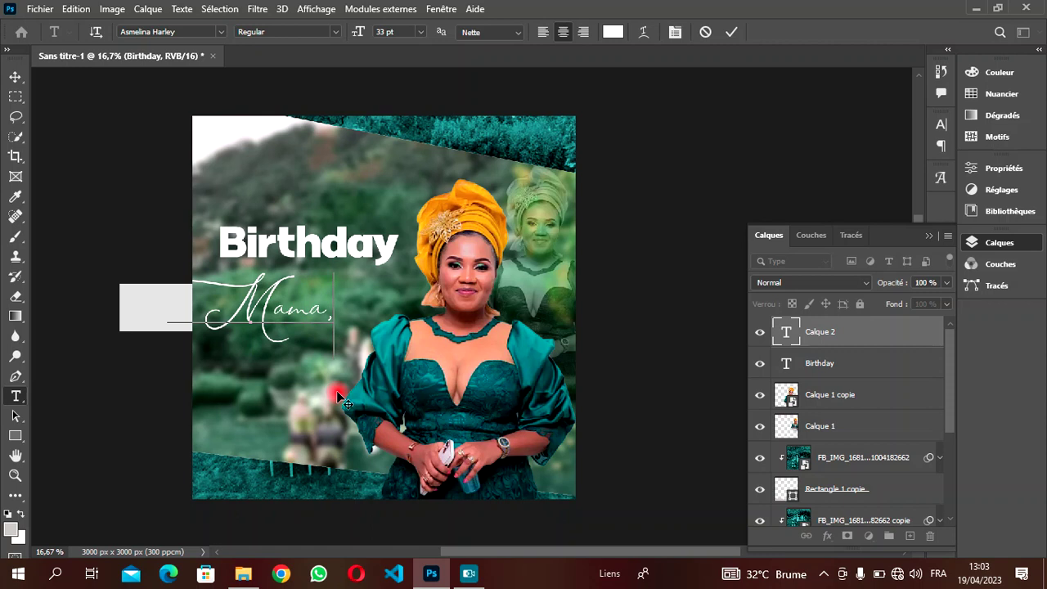
key(BackSpace)
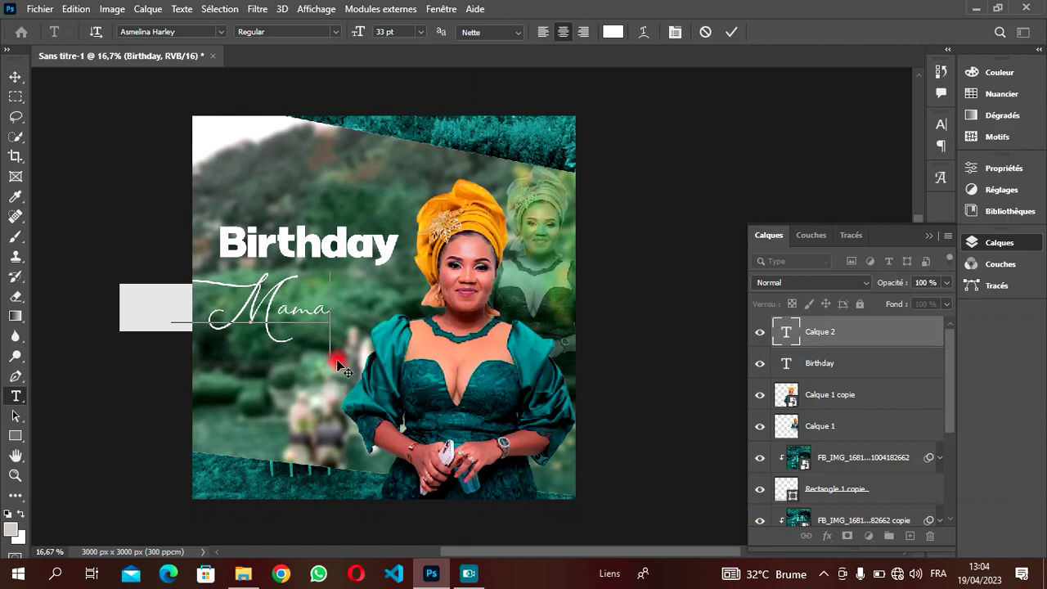
text(n)
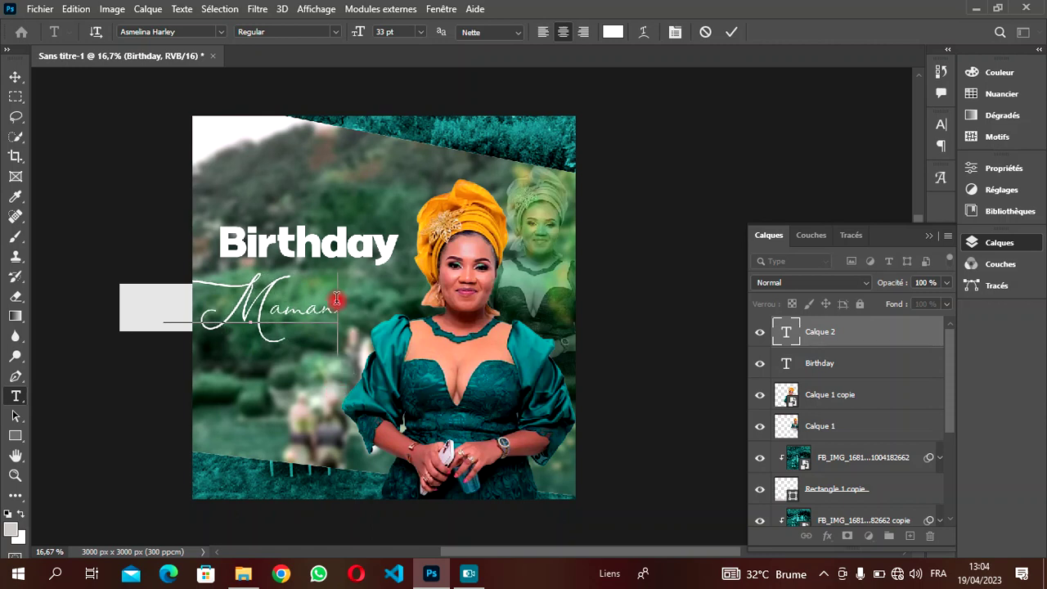
drag(336, 300, 87, 240)
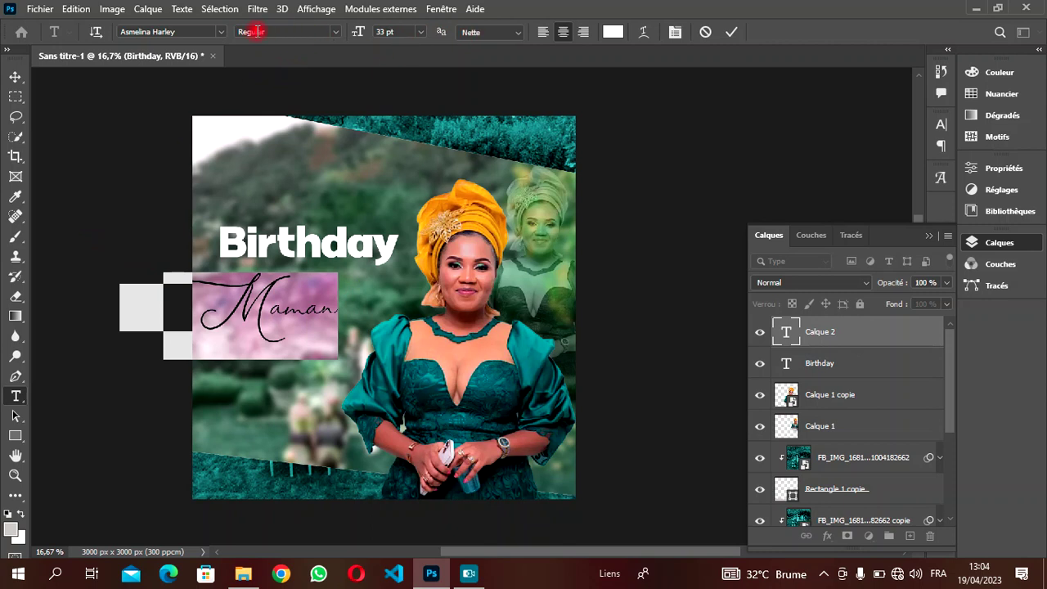
drag(358, 31, 347, 33)
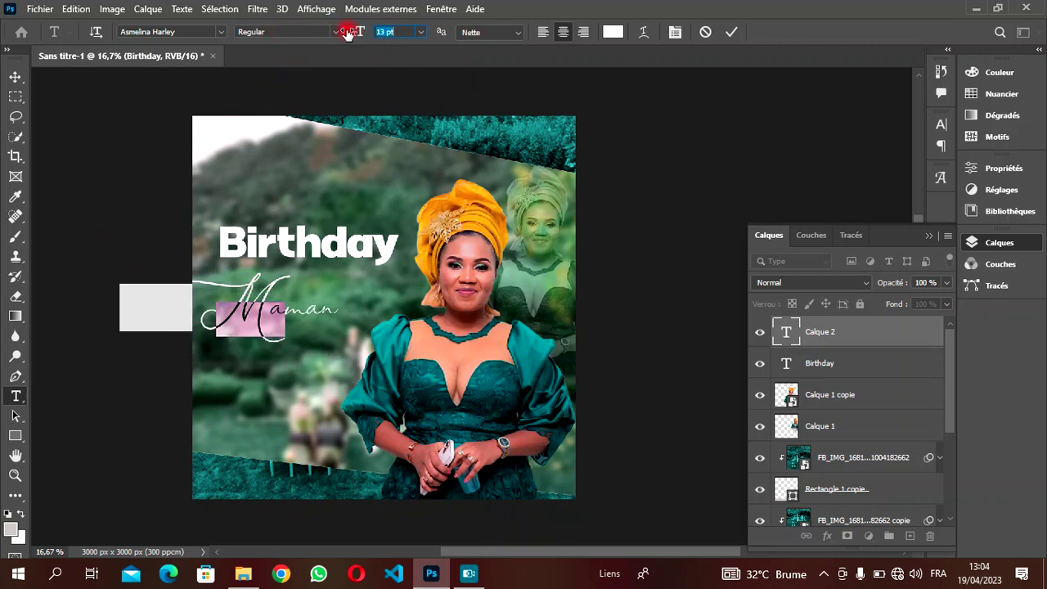
- Colour the Maman text gold (#d59e00), sampled from the orange headwrap
click(612, 31)
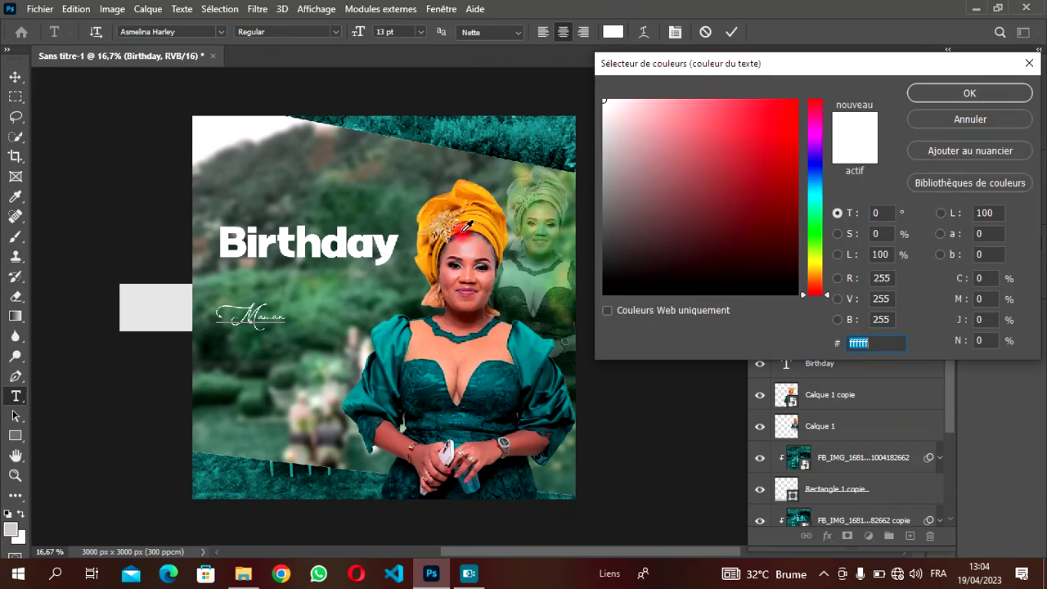
click(487, 221)
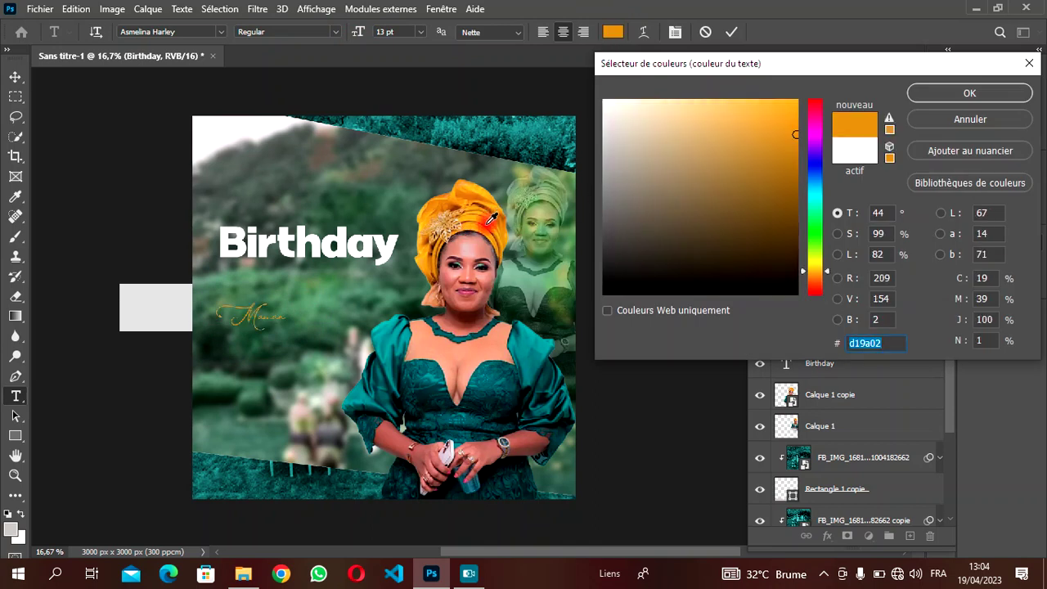
click(489, 221)
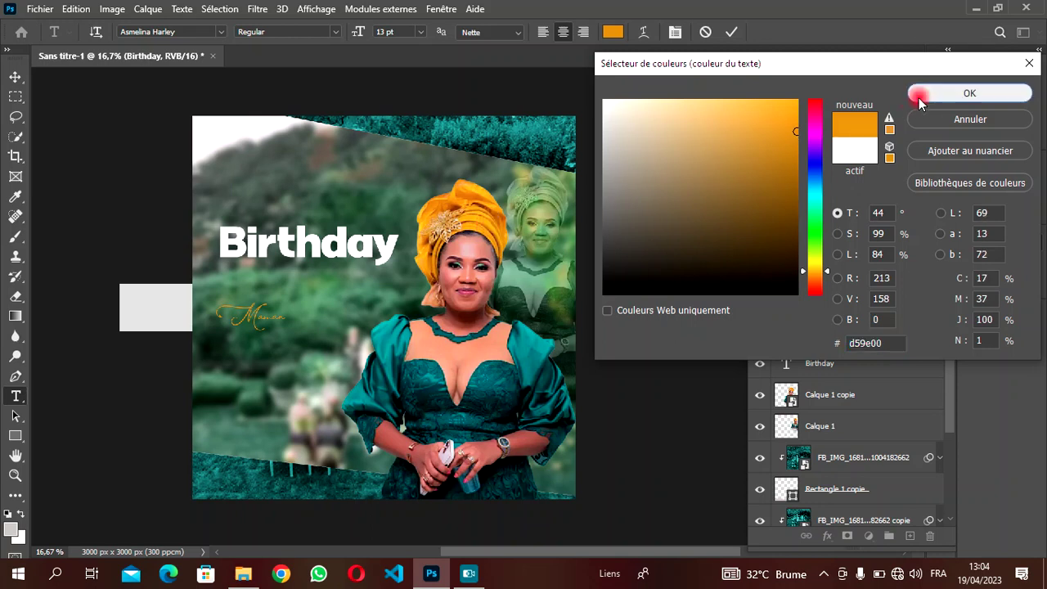
click(917, 95)
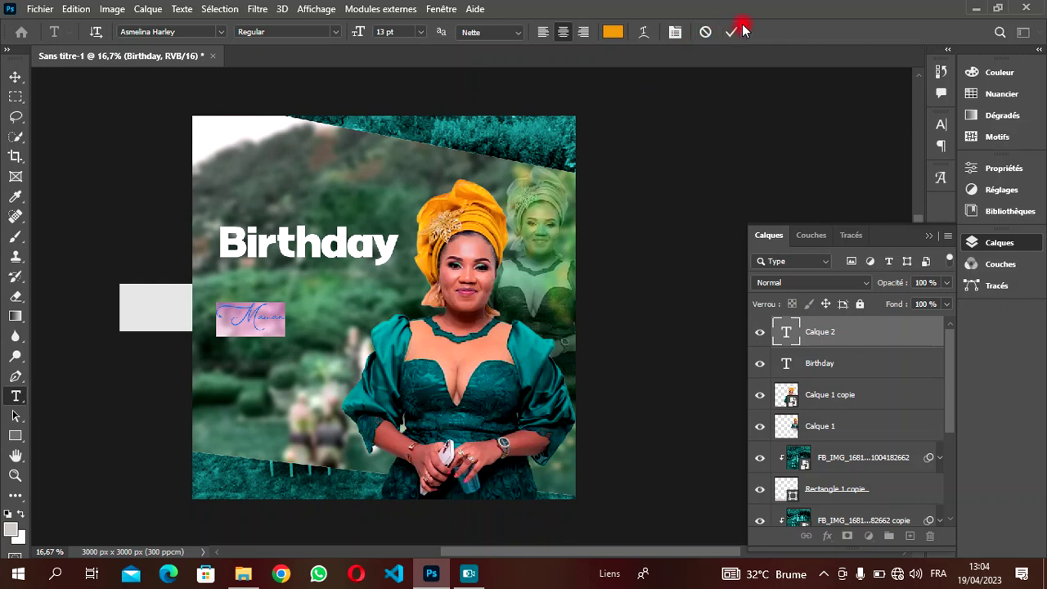
- Commit the Maman text and move it slightly up under Birthday
click(334, 352)
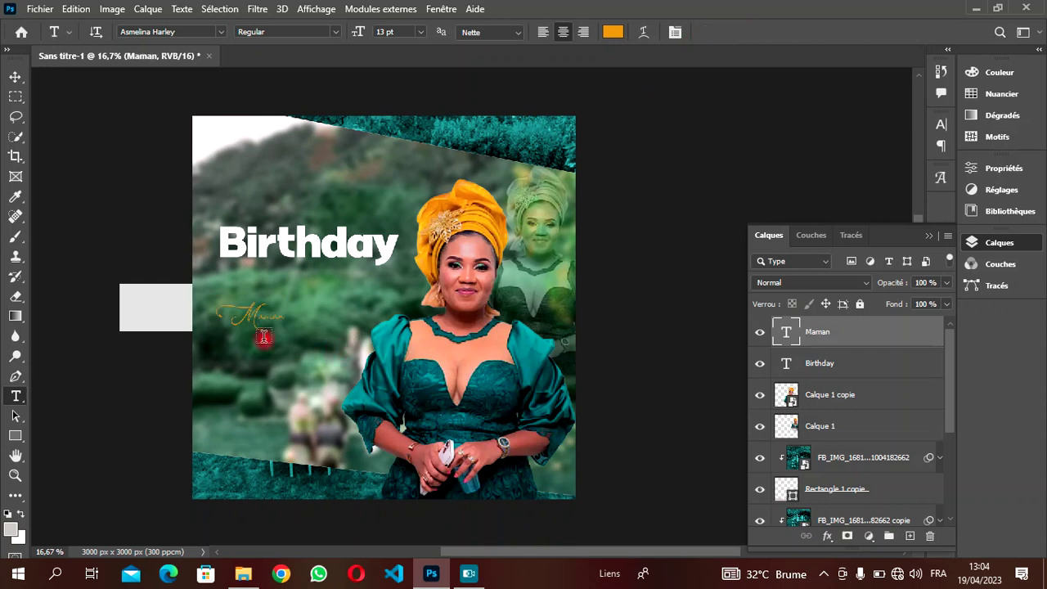
click(14, 79)
click(259, 332)
click(250, 318)
drag(249, 317, 250, 302)
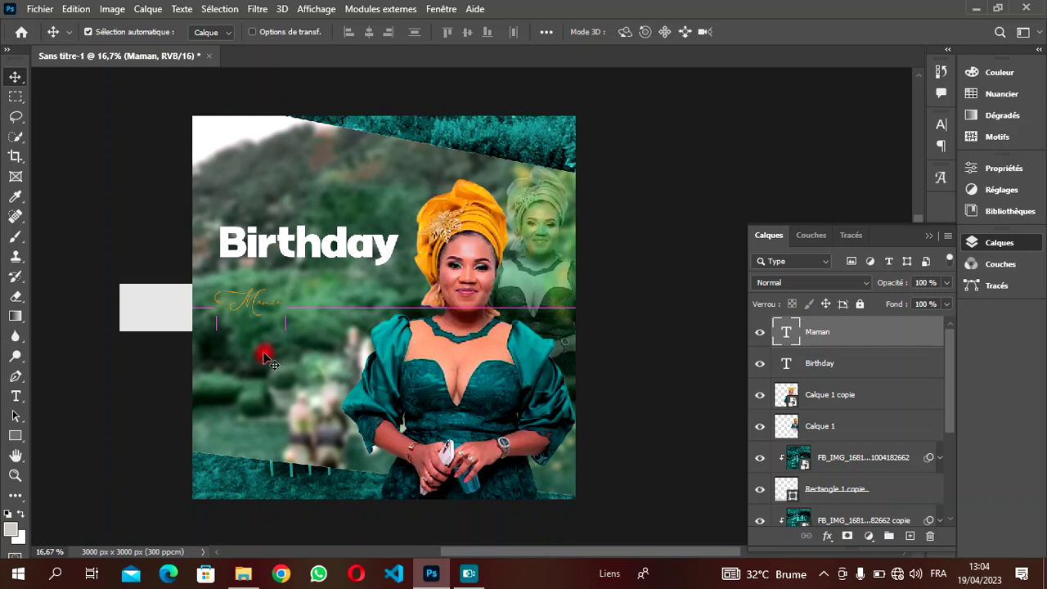
- Below Maman, type the honoree's first name in capitals in Milligram Macro Trial Light
key(t)
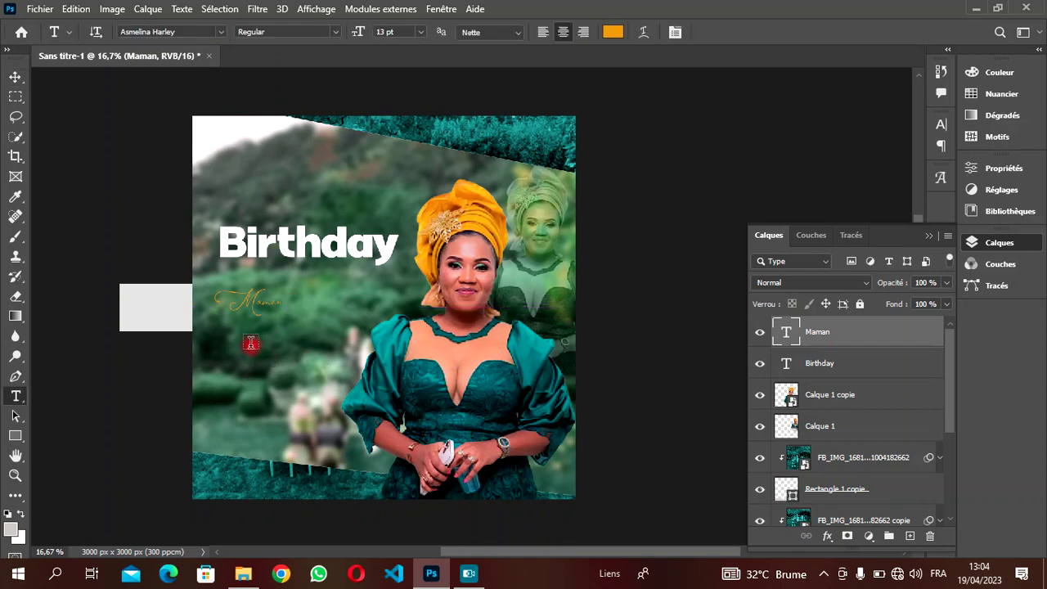
click(251, 343)
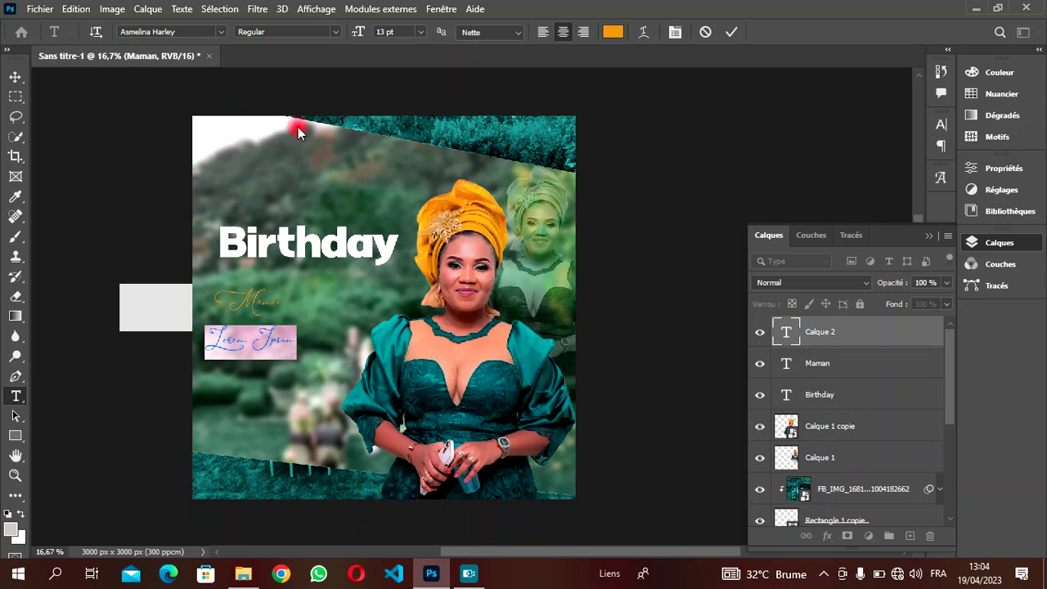
click(222, 32)
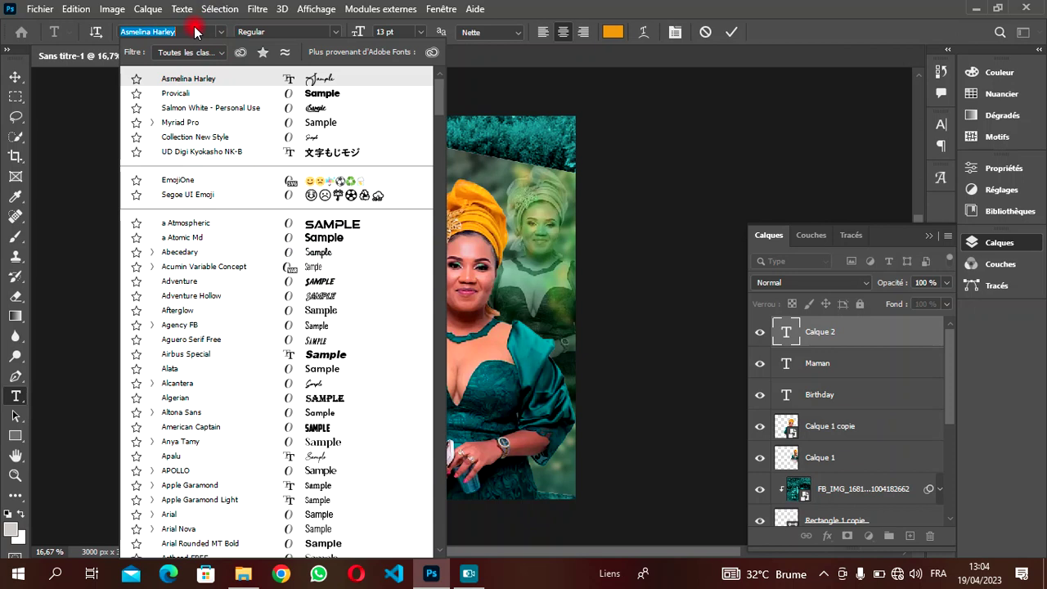
text(mi)
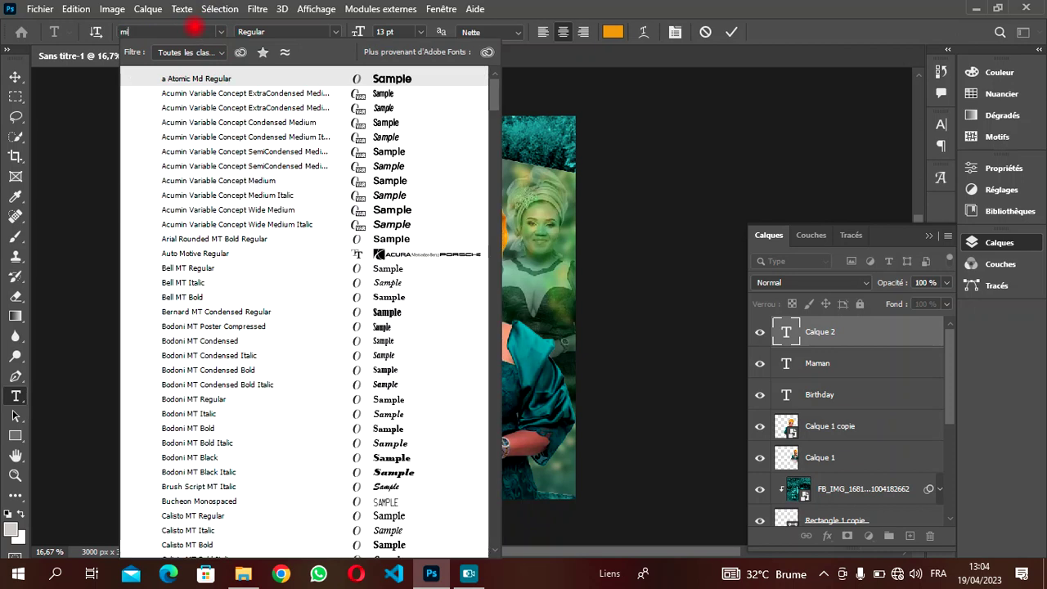
text(lligram Macro Trial)
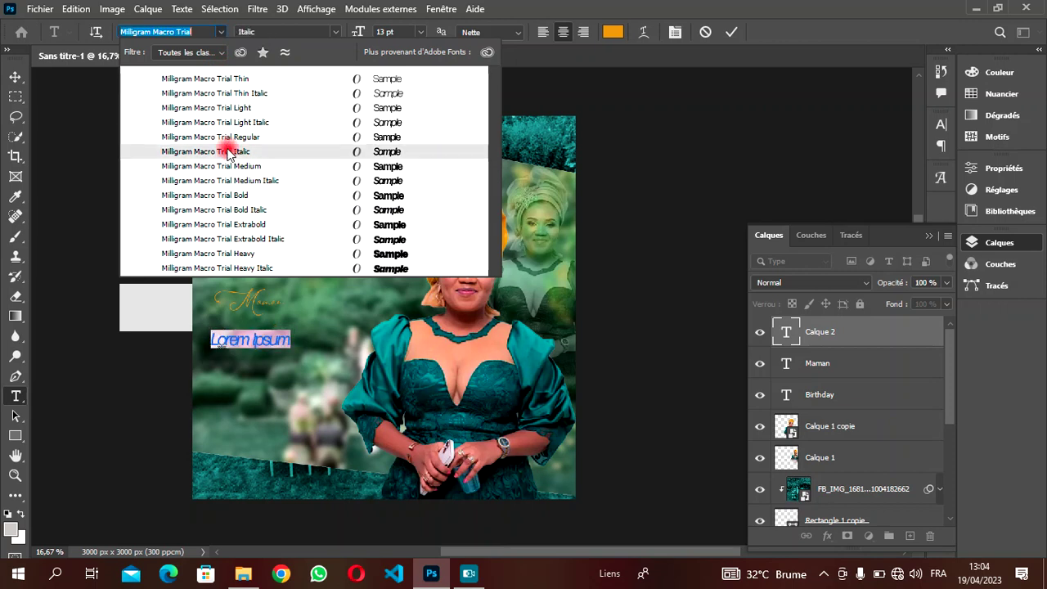
click(223, 109)
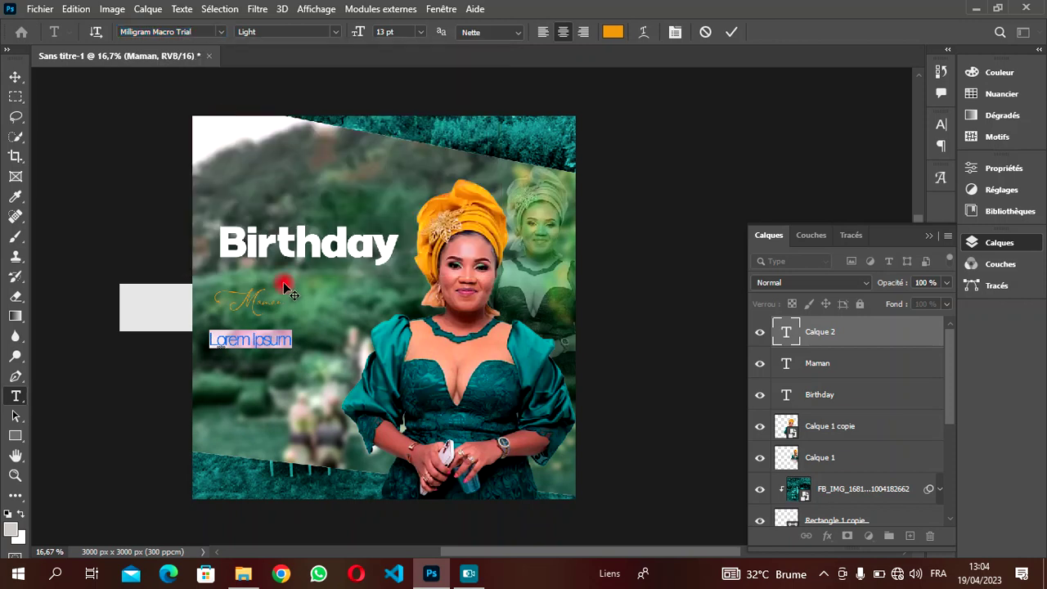
text(m)
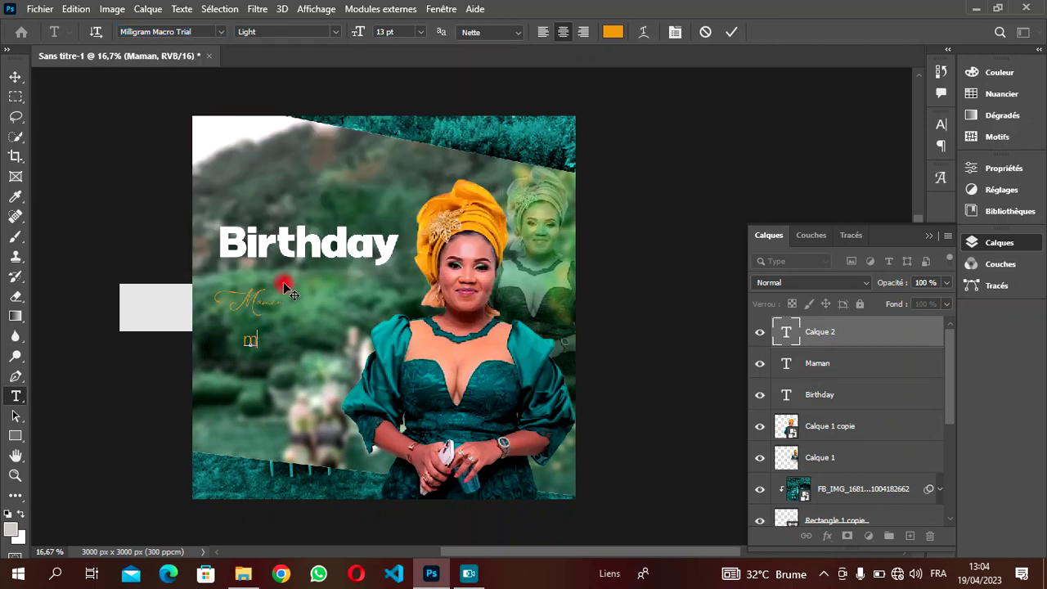
key(BackSpace)
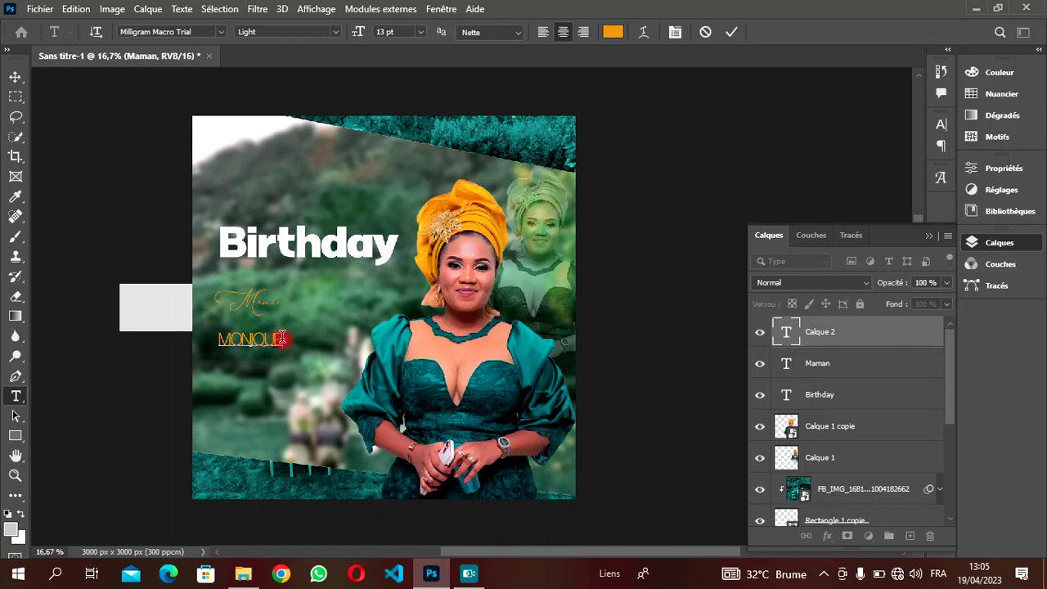
- Make the first name white (ffffff) with tracking 60 and commit it
drag(285, 339, 182, 334)
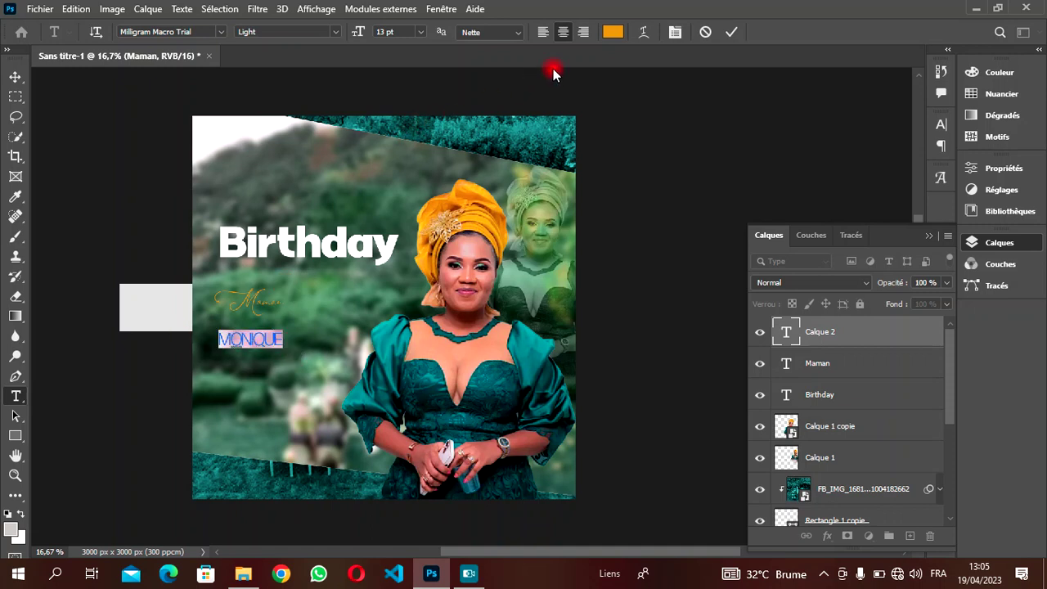
click(613, 32)
drag(659, 153, 594, 103)
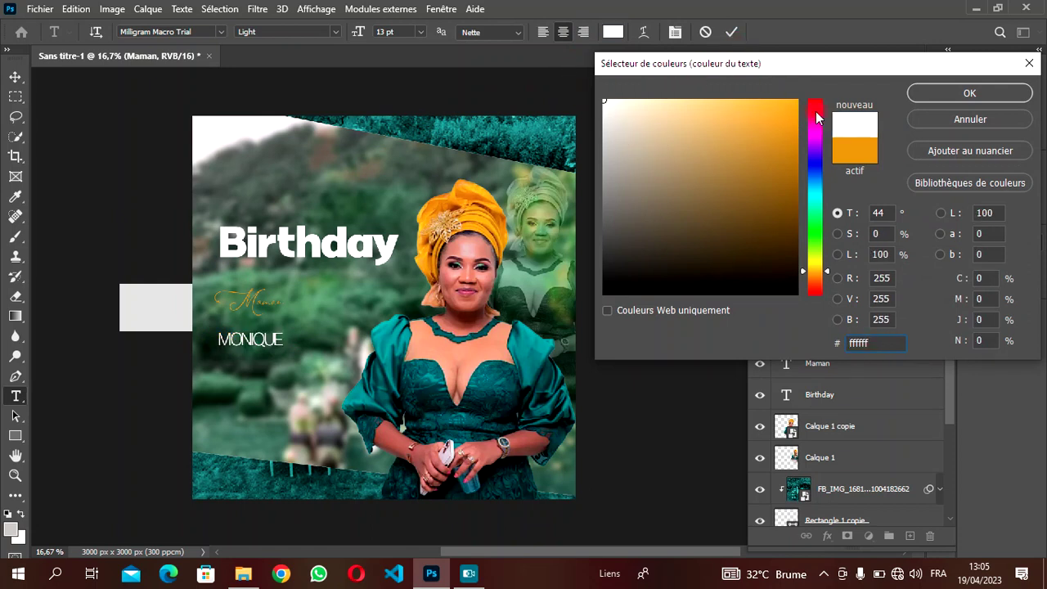
click(931, 97)
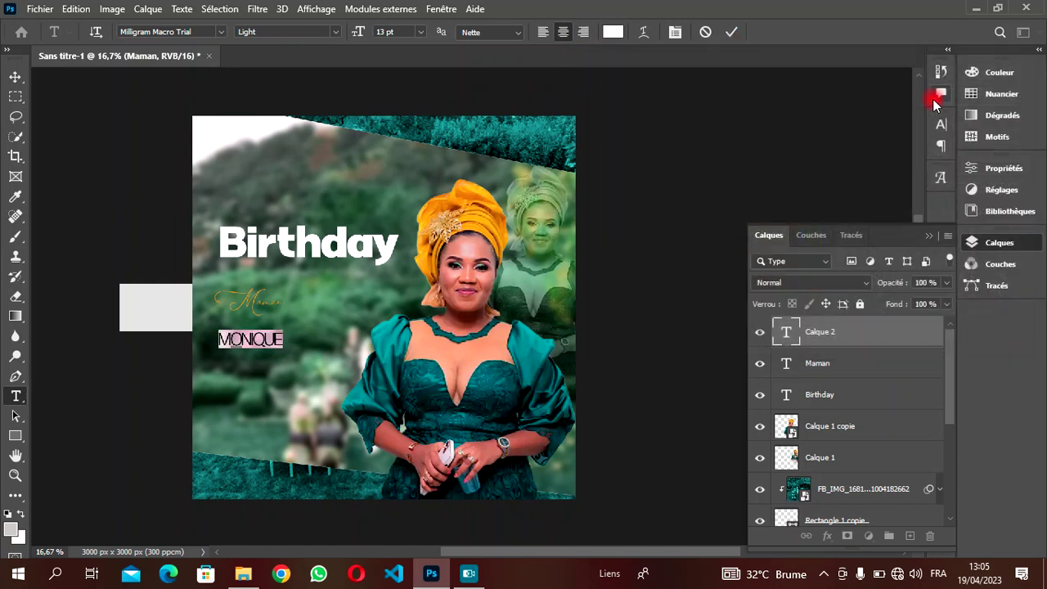
click(675, 33)
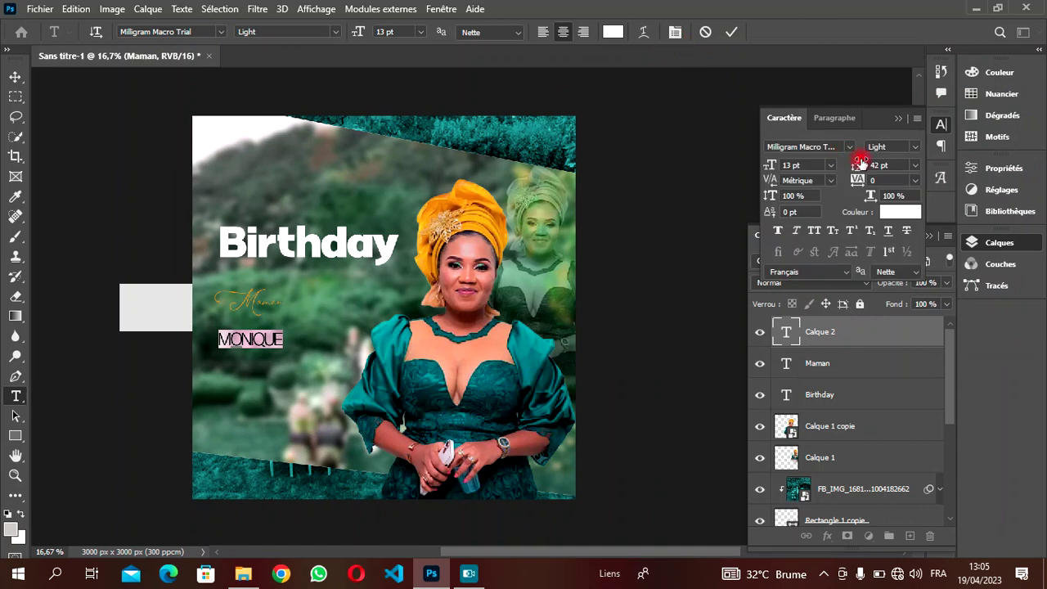
click(876, 180)
key(Up)
key(Up)
key(Up)
key(Up)
key(Up)
key(Up)
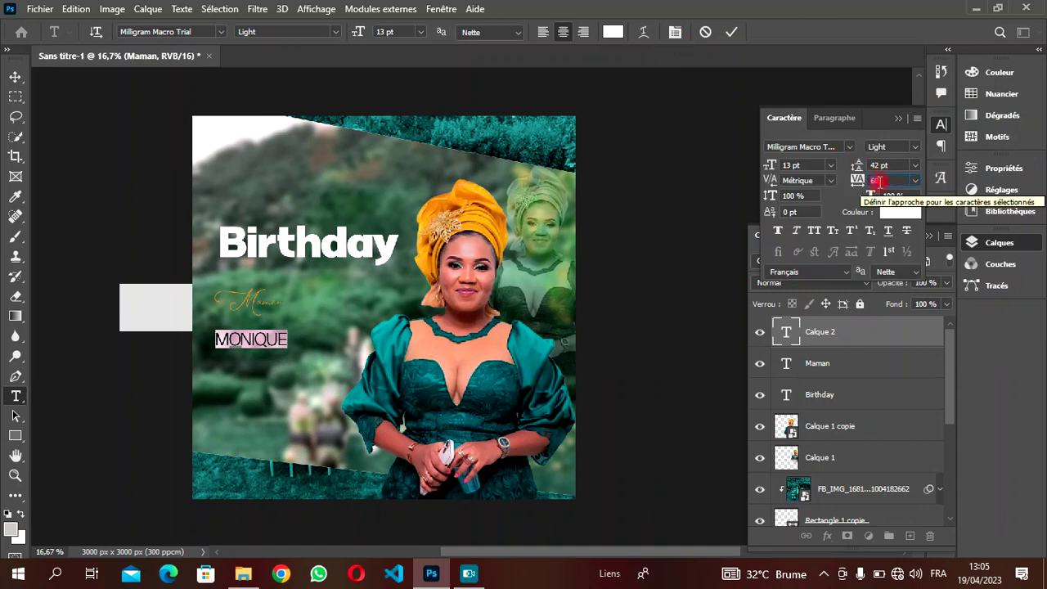
click(730, 32)
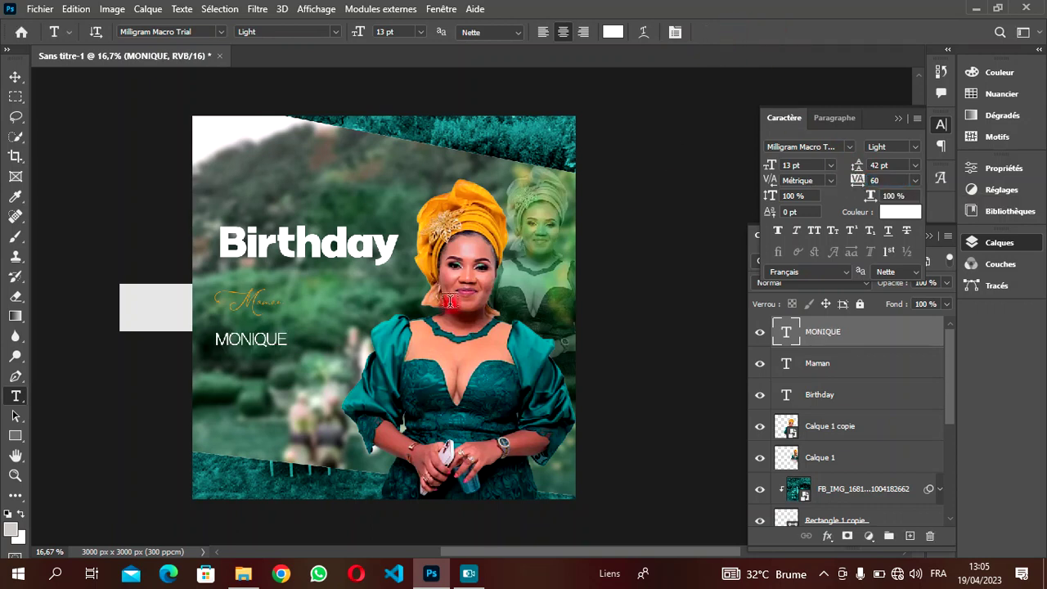
- Reposition the first name and Maman so the name sits just beneath Maman
click(16, 76)
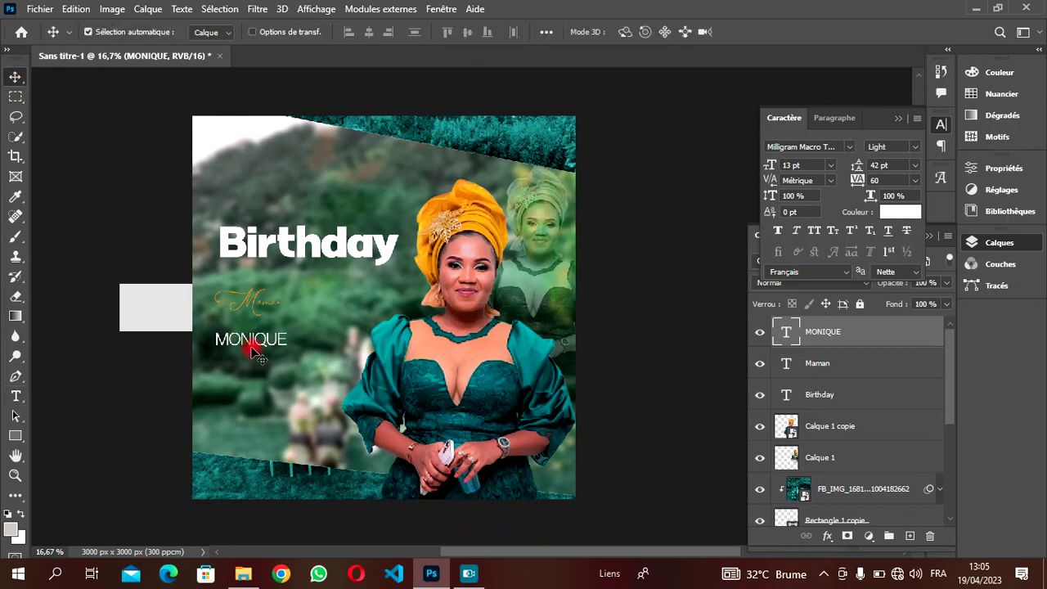
drag(251, 337, 293, 337)
drag(250, 307, 254, 312)
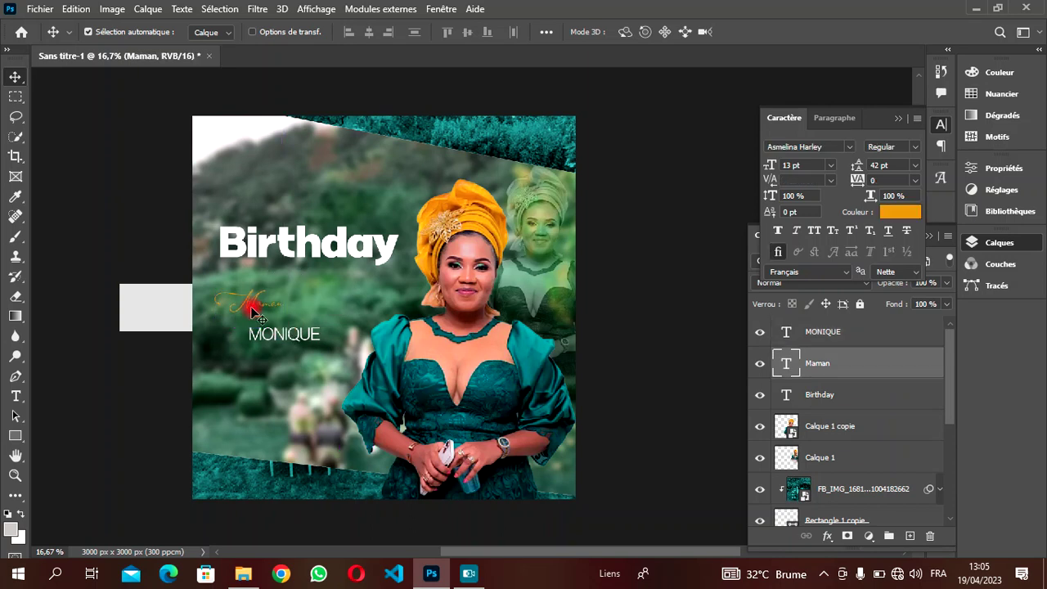
click(276, 337)
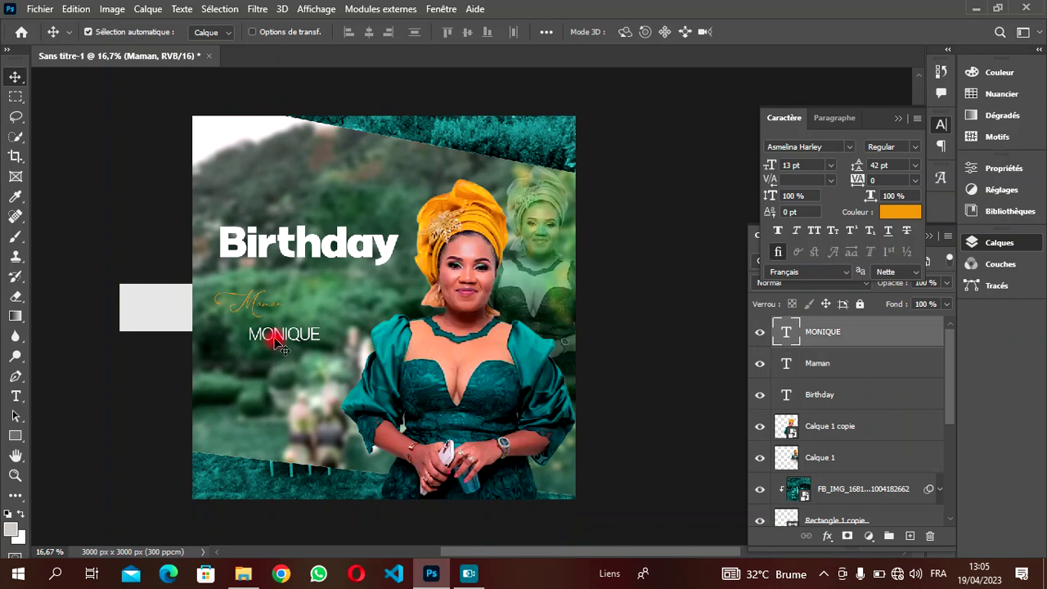
key(shift+Up)
key(shift+Up)
key(shift+Up)
key(shift+Up)
key(shift+Up)
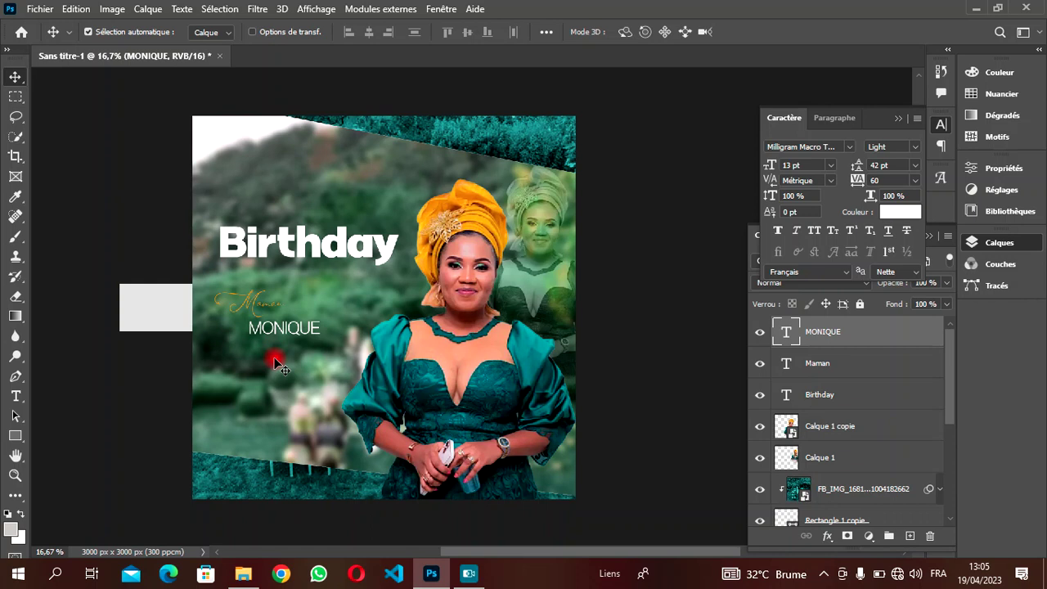
- Add the honoree's surname in bold capitals on a new text line below the first name
key(t)
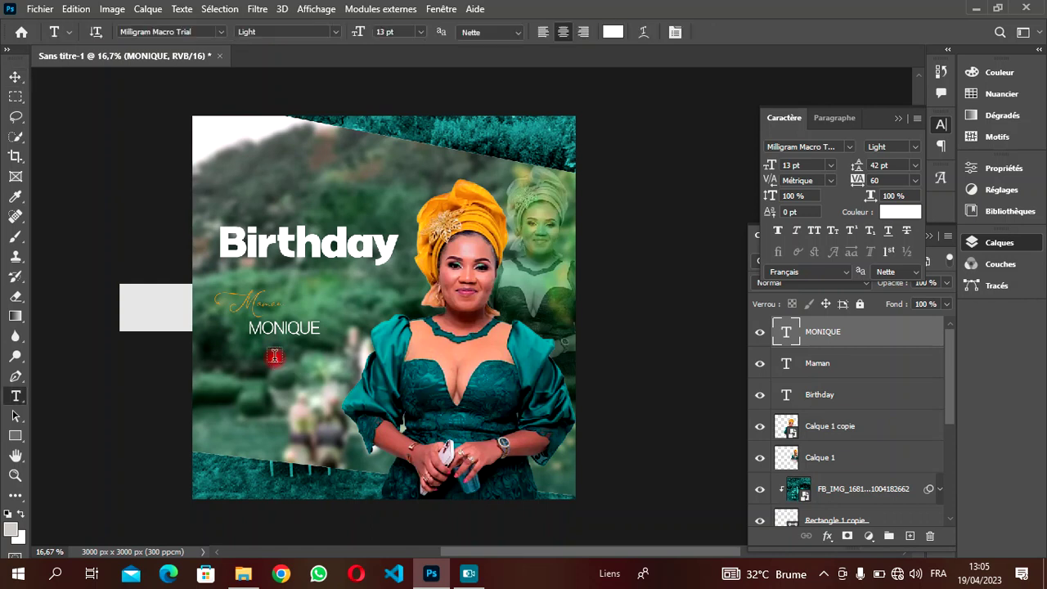
click(258, 362)
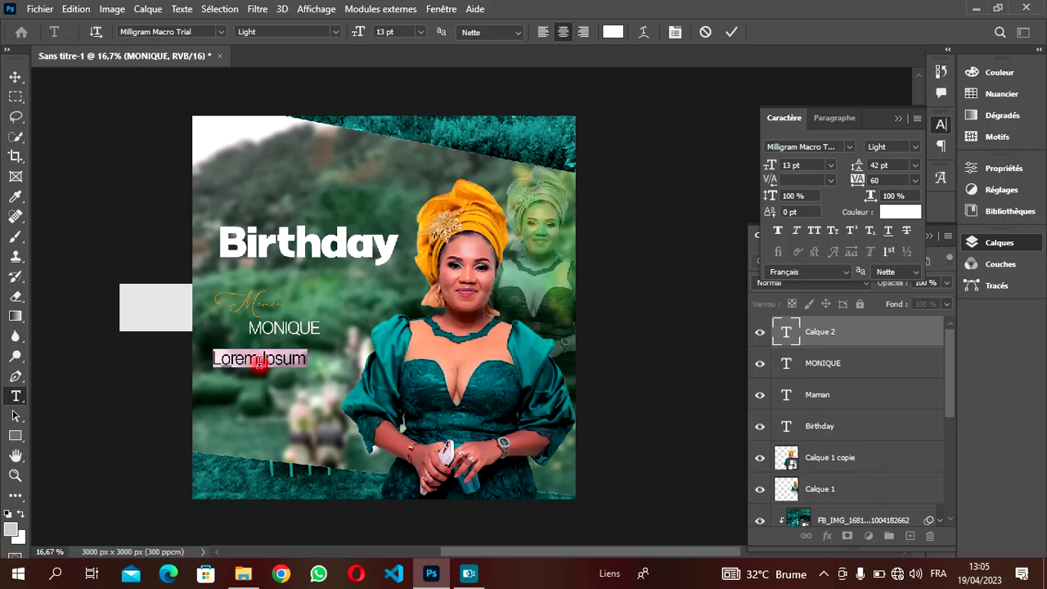
key(BackSpace)
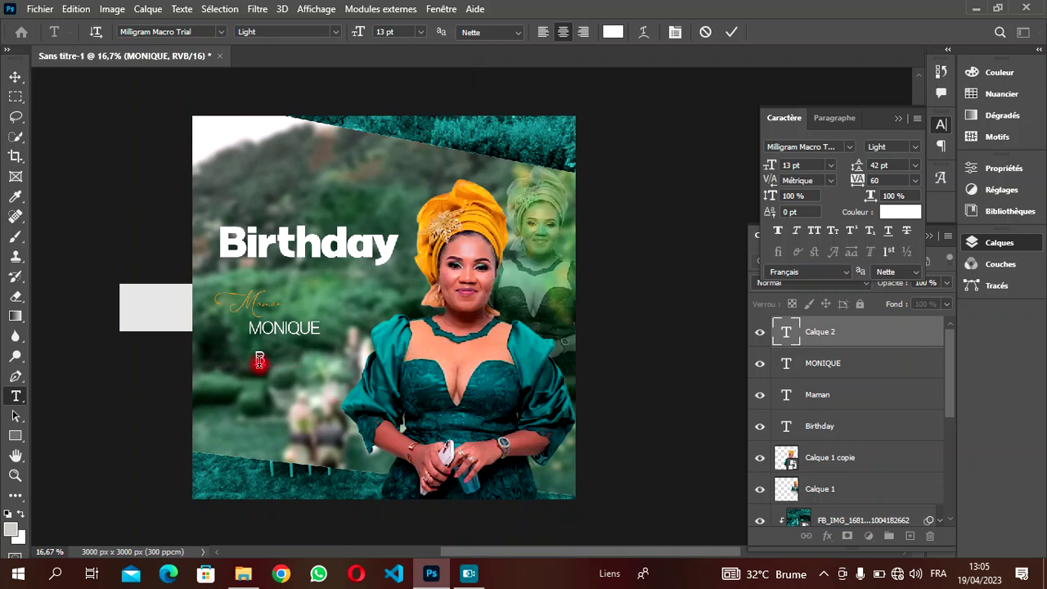
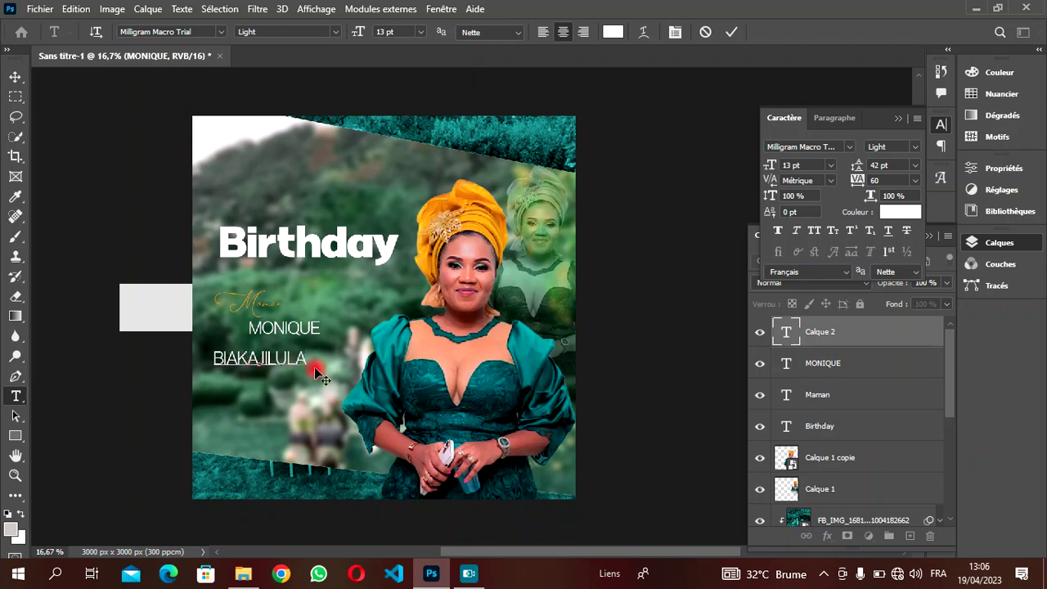
drag(308, 361, 105, 355)
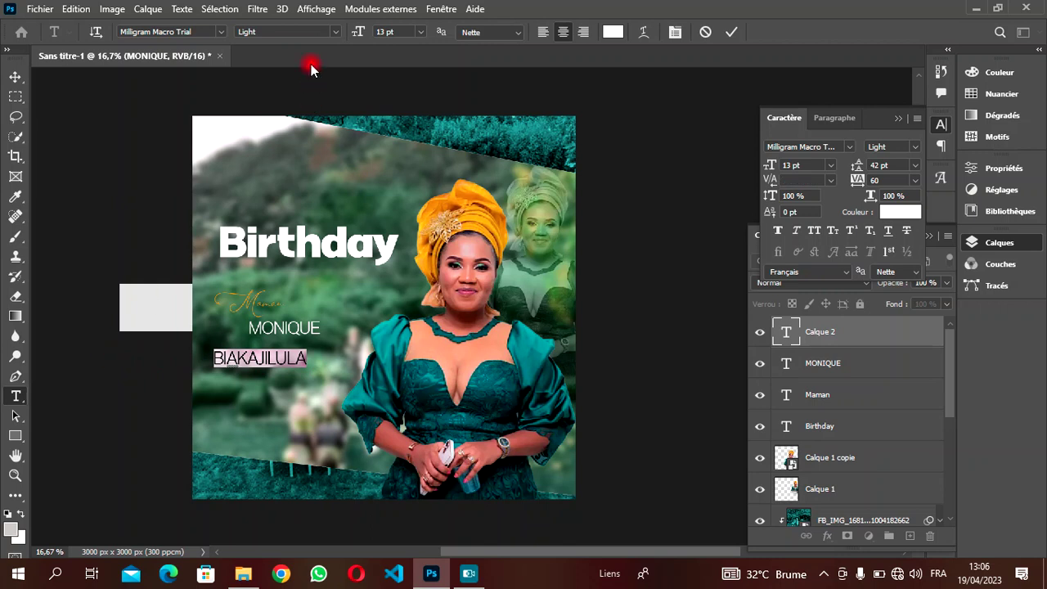
click(329, 32)
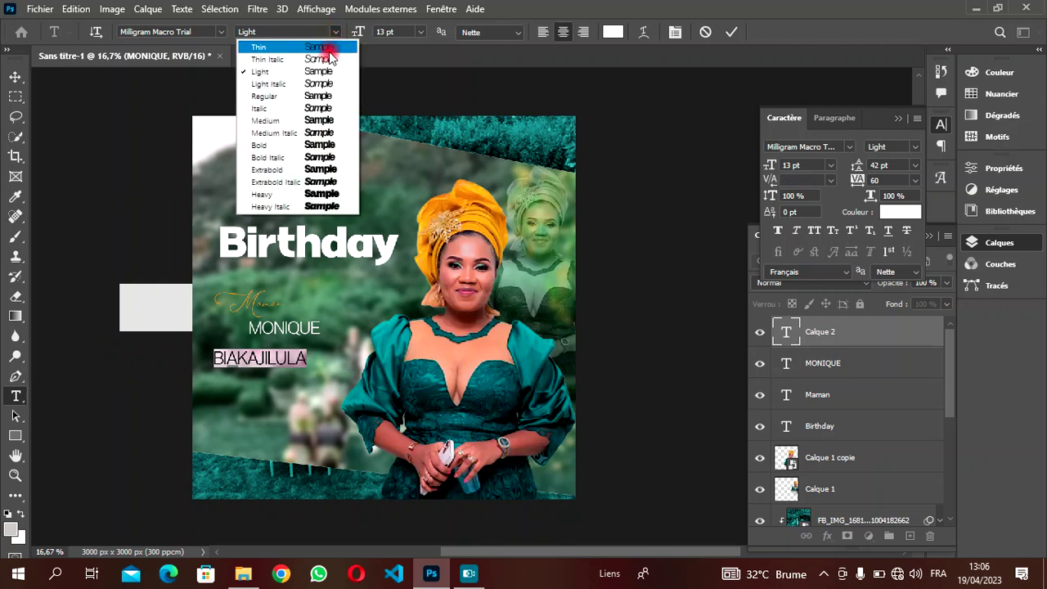
click(319, 144)
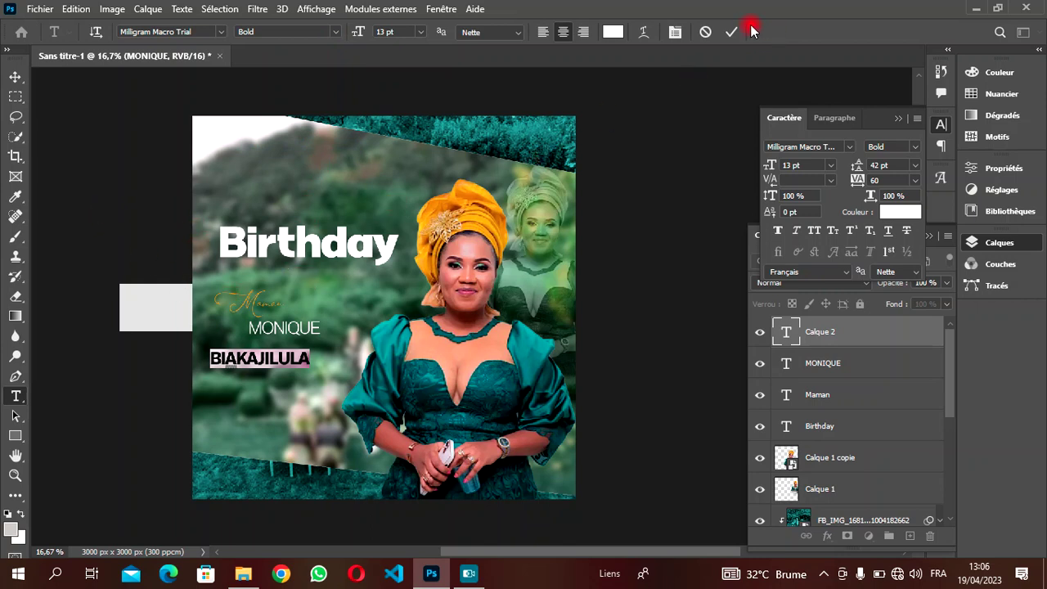
click(731, 32)
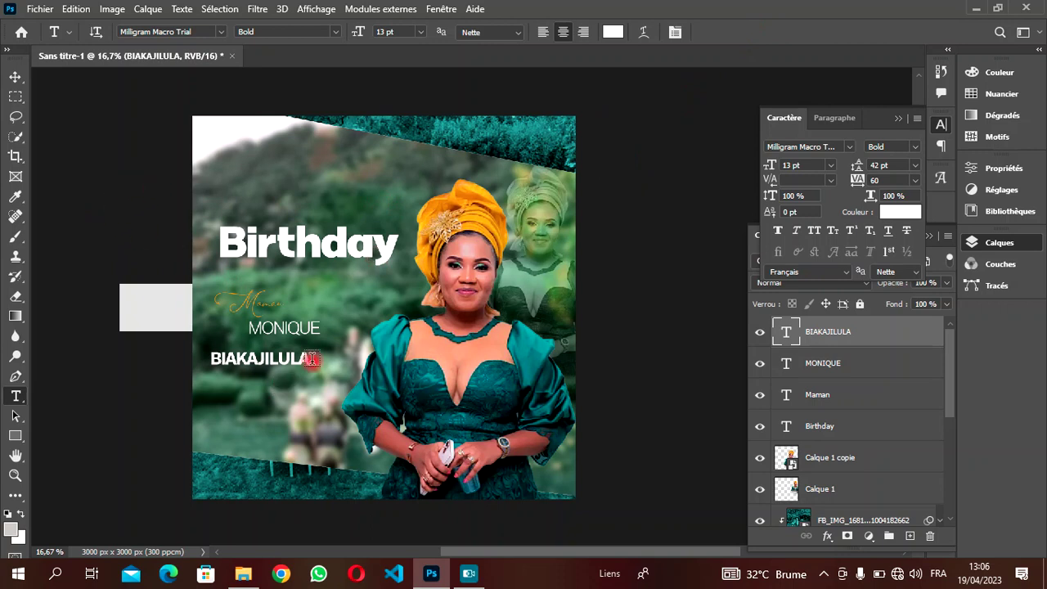
- Centre the surname directly under the first name
click(314, 365)
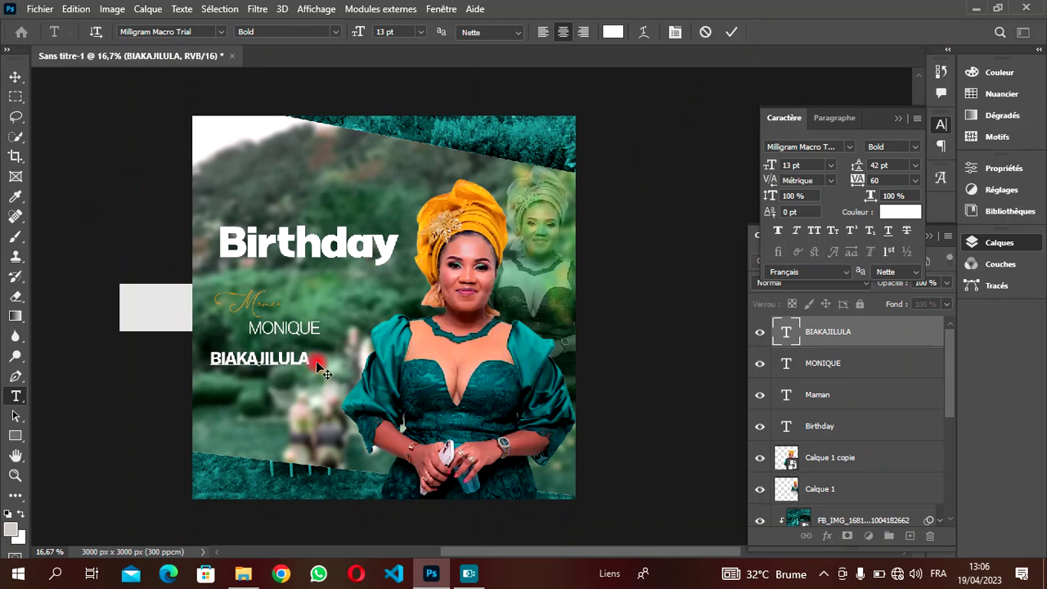
drag(295, 382, 320, 377)
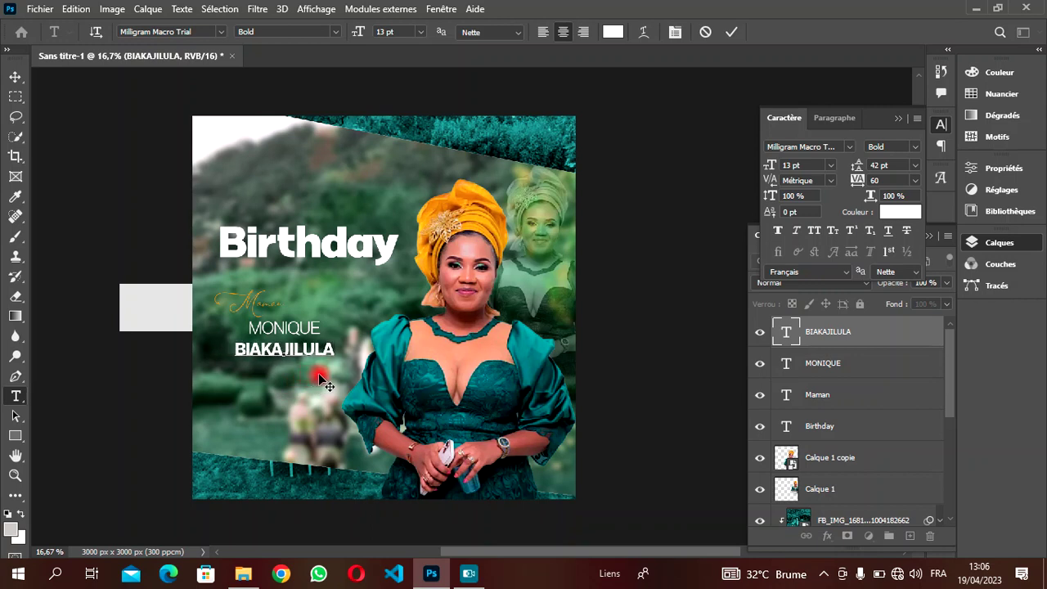
key(ctrl+Return)
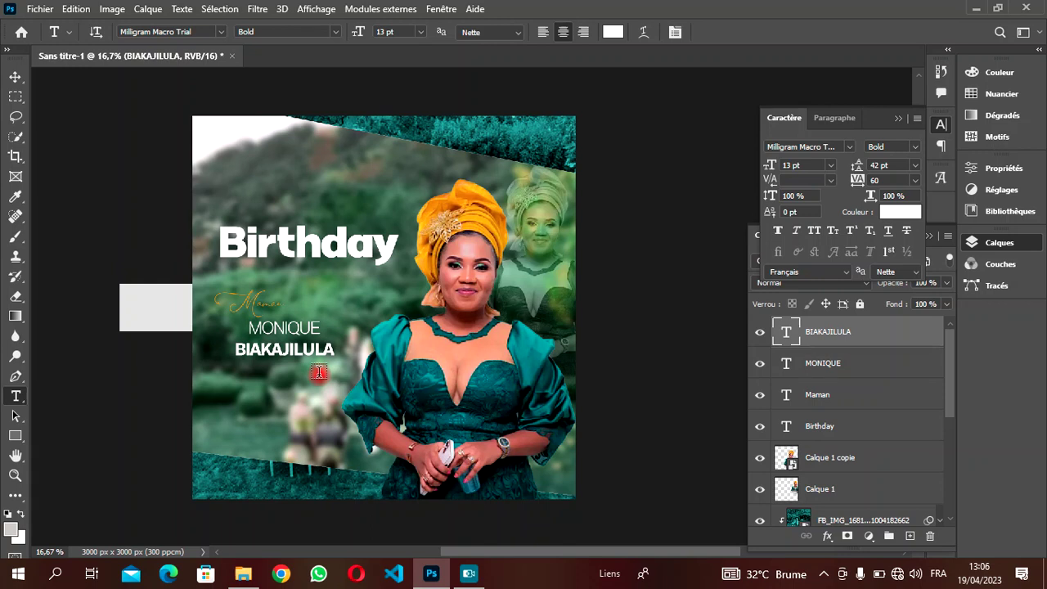
- Nudge the surname text up a few pixels
click(17, 81)
key(shift+Up)
key(shift+Up)
key(shift+Up)
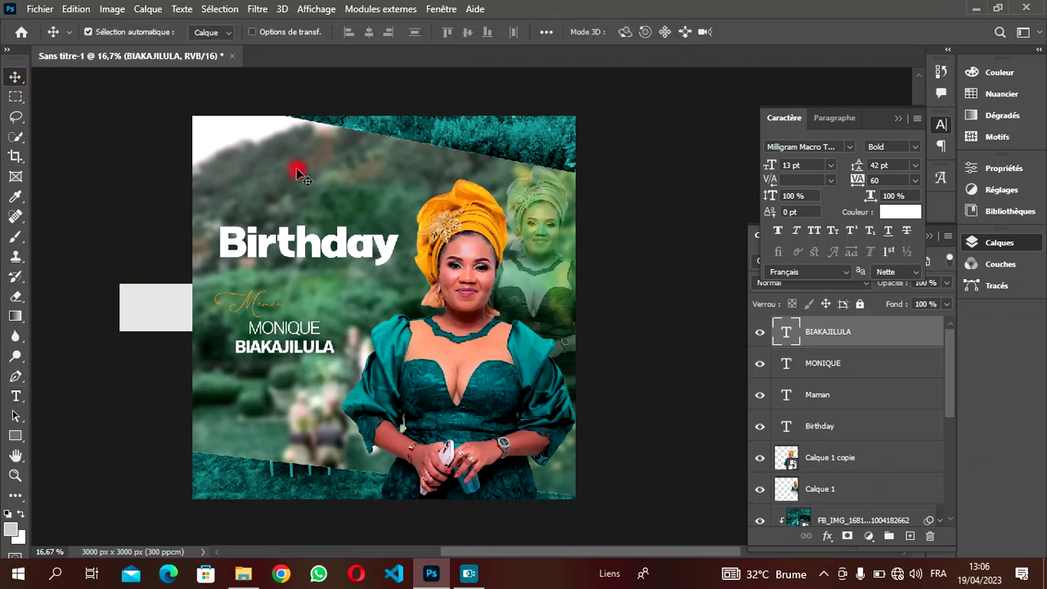
key(shift+Up)
key(shift+Up)
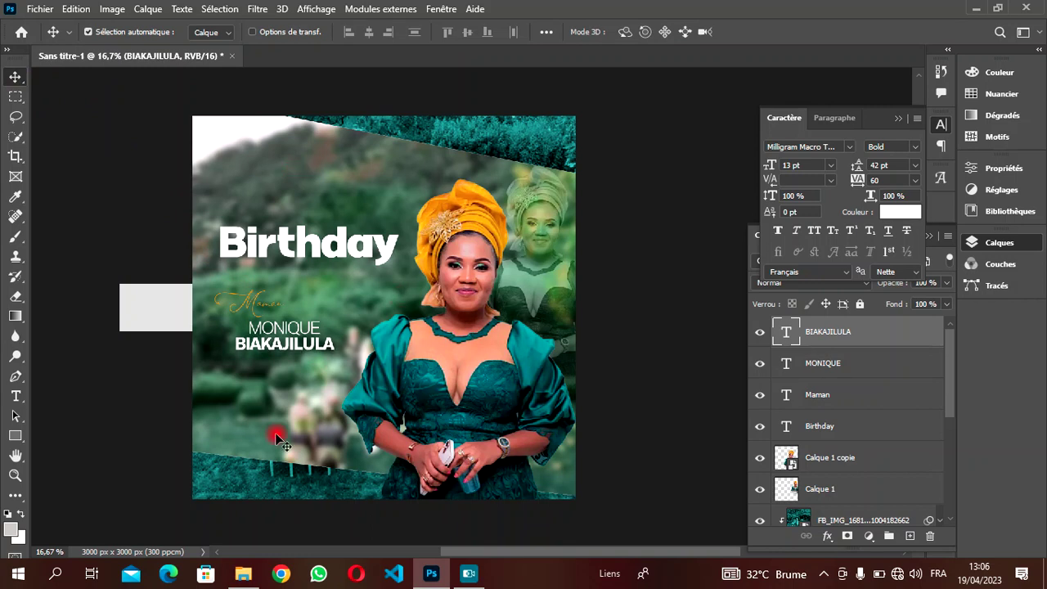
drag(446, 557, 445, 553)
- Draw a thin rectangle with 50 px rounded corners below the surname
click(16, 436)
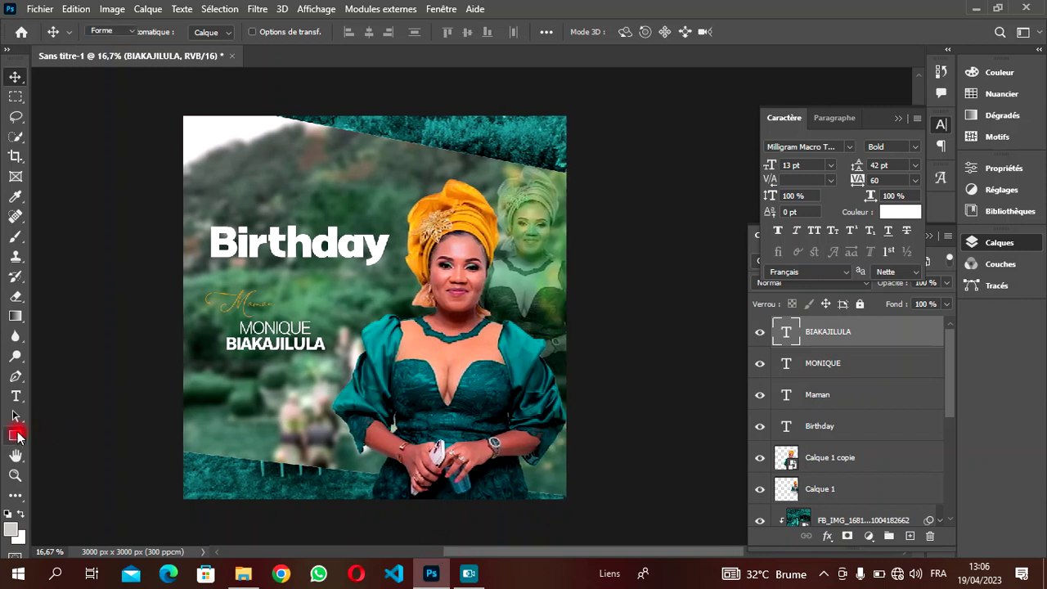
right_click(17, 436)
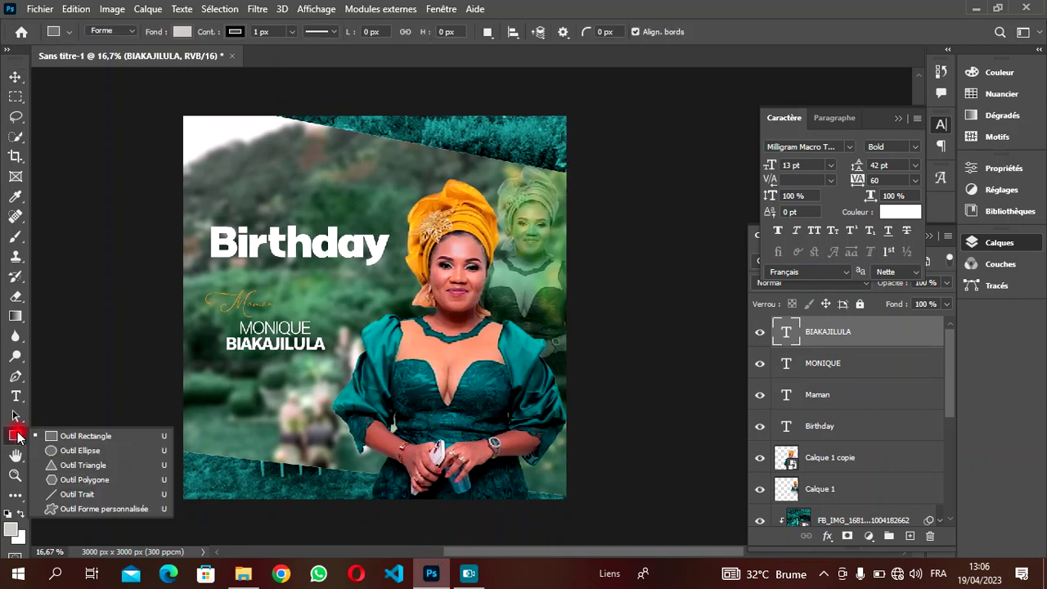
click(70, 435)
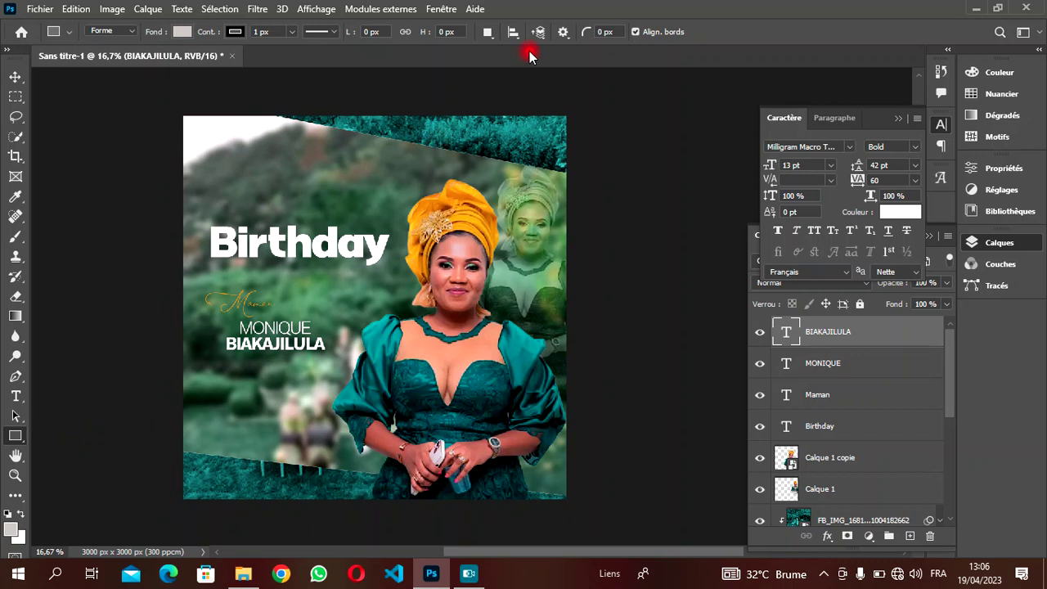
click(602, 32)
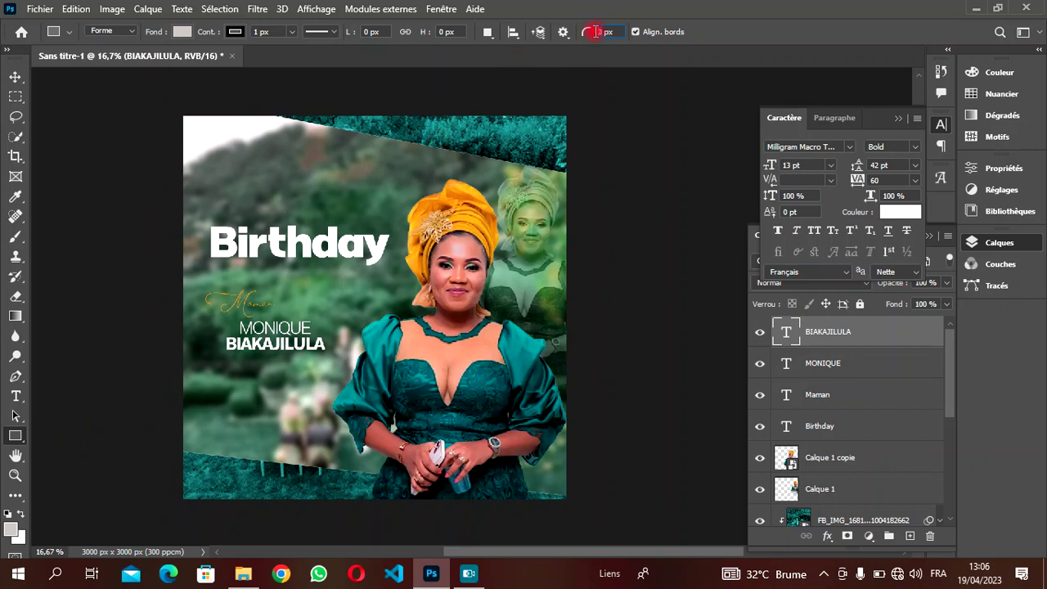
text(50)
drag(222, 363, 344, 384)
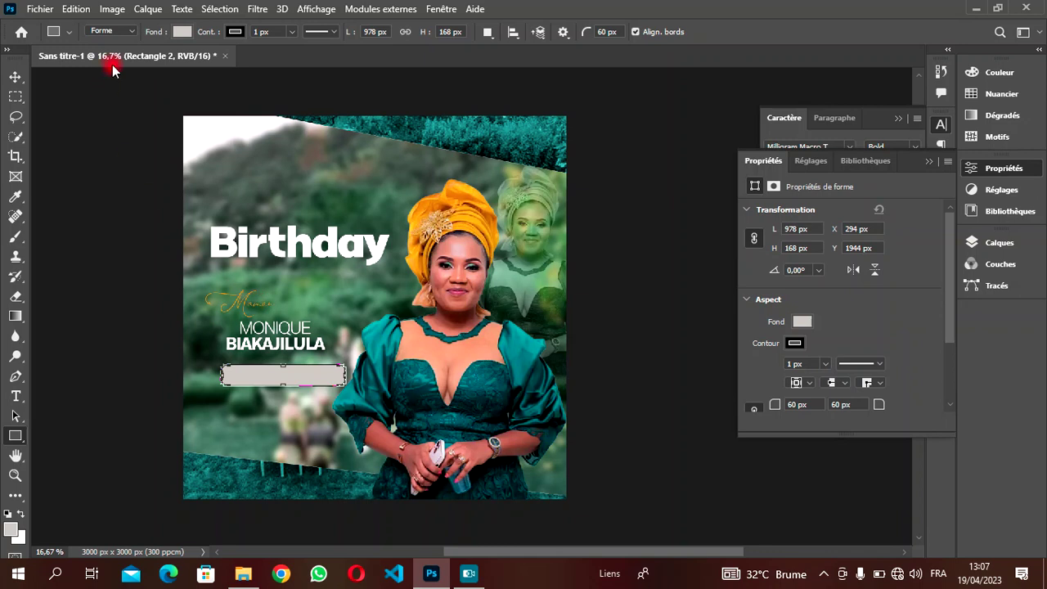
- Fill the bar white with no outline and move it up under the name
click(182, 32)
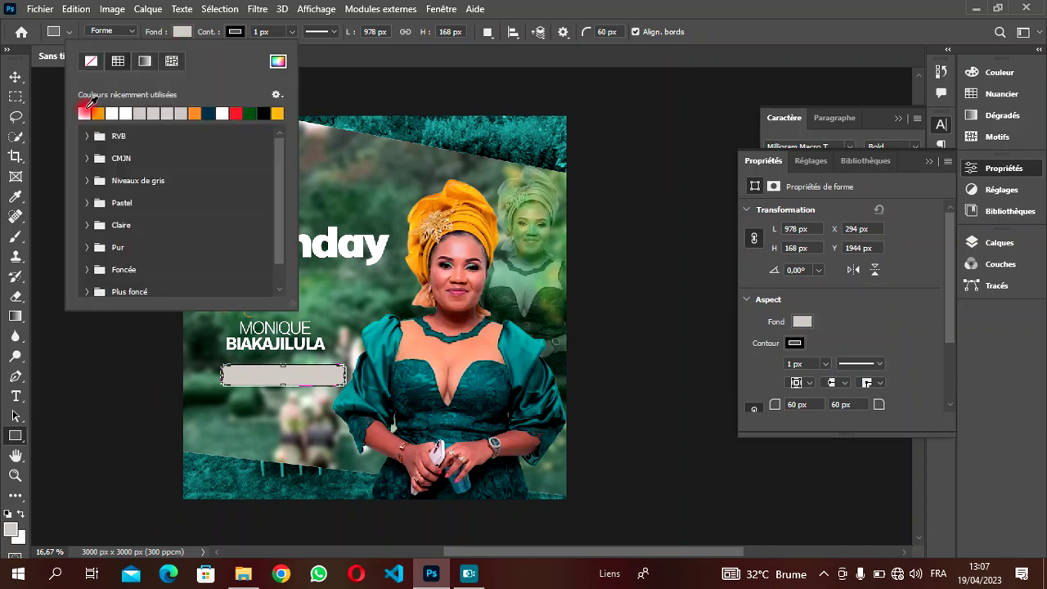
click(85, 113)
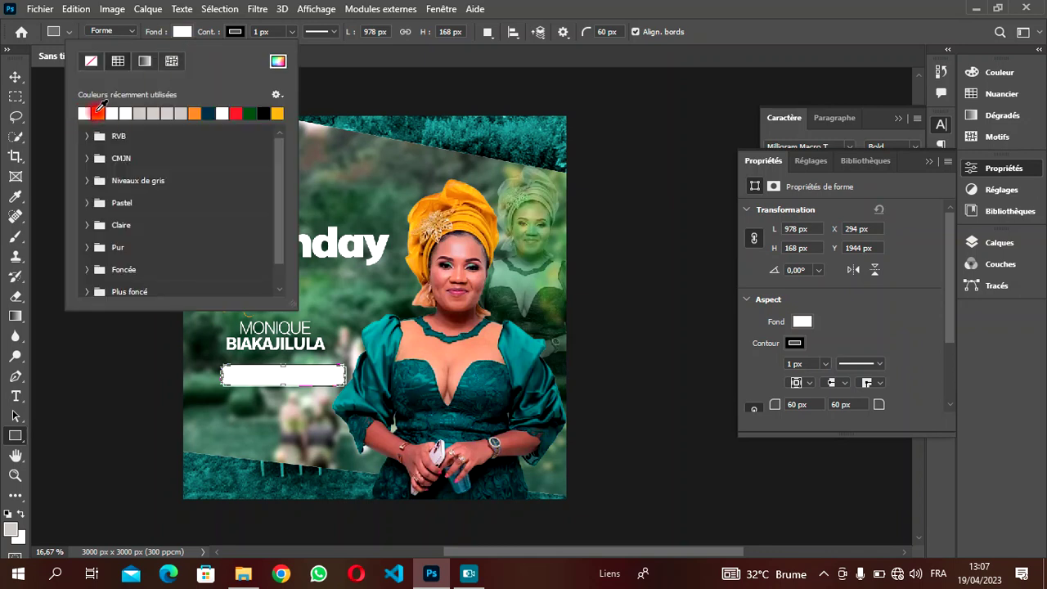
click(237, 32)
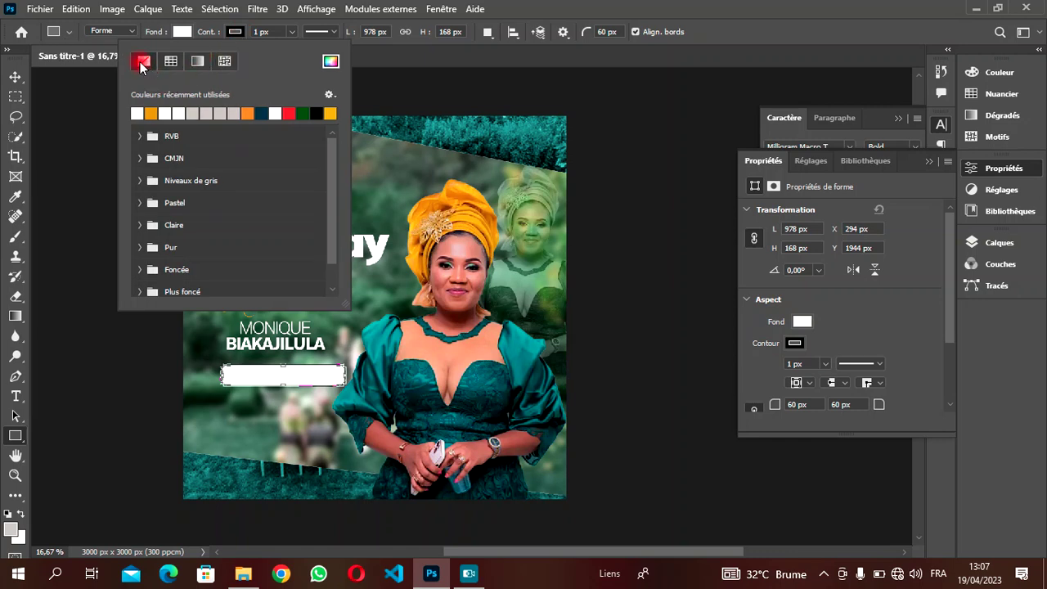
click(140, 61)
click(15, 77)
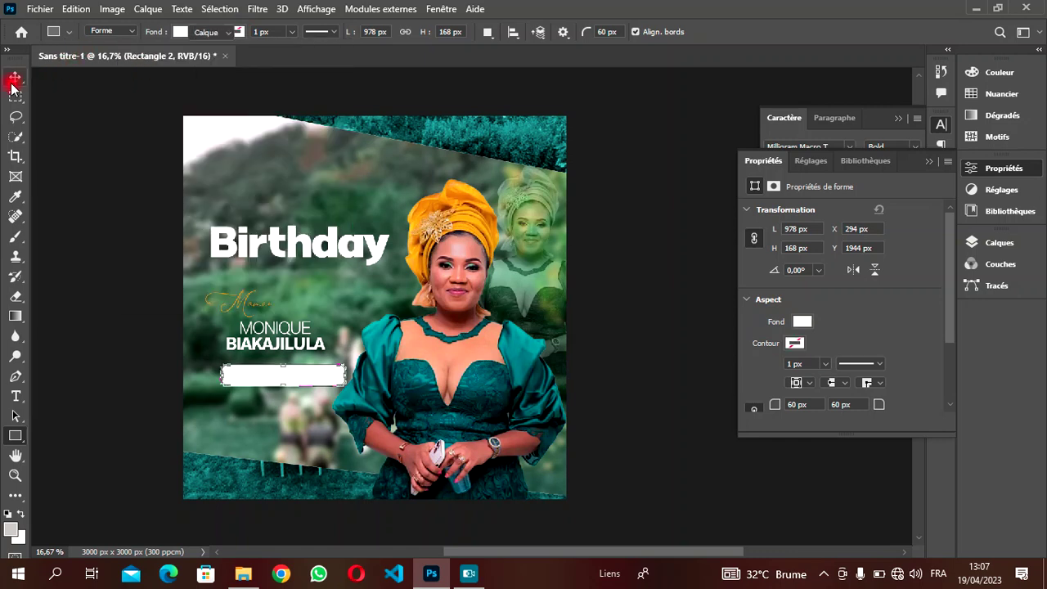
drag(299, 383, 289, 373)
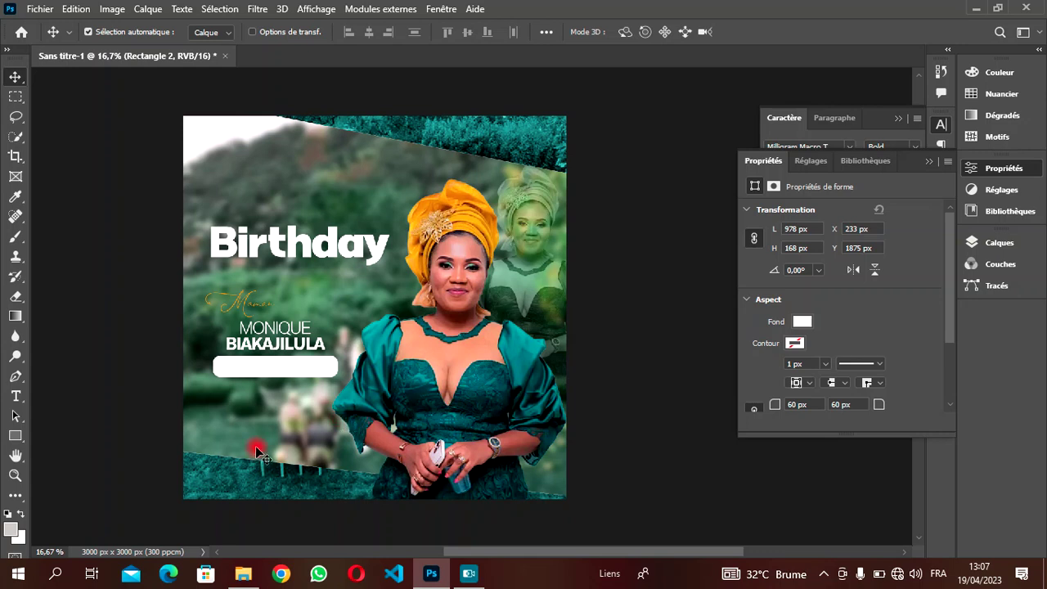
- Set the Type tool's font to Myriad Pro Bold
key(t)
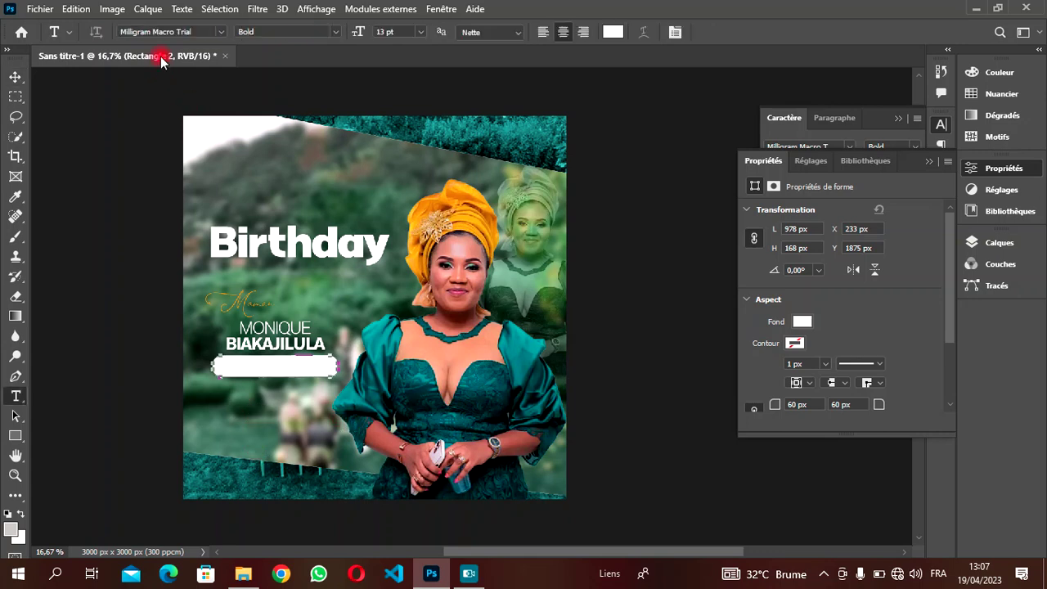
click(222, 32)
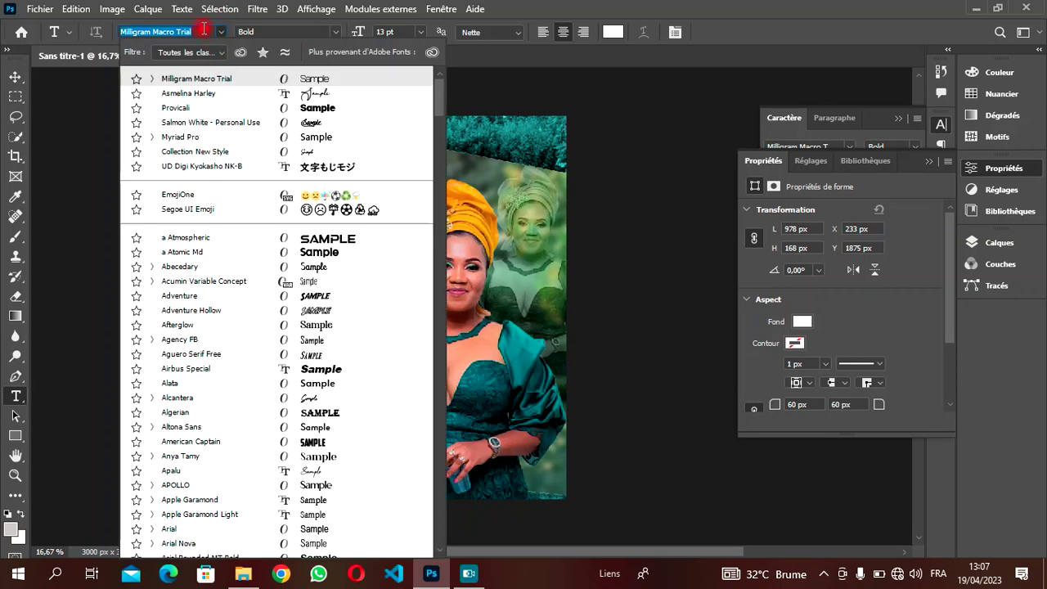
text(MYR)
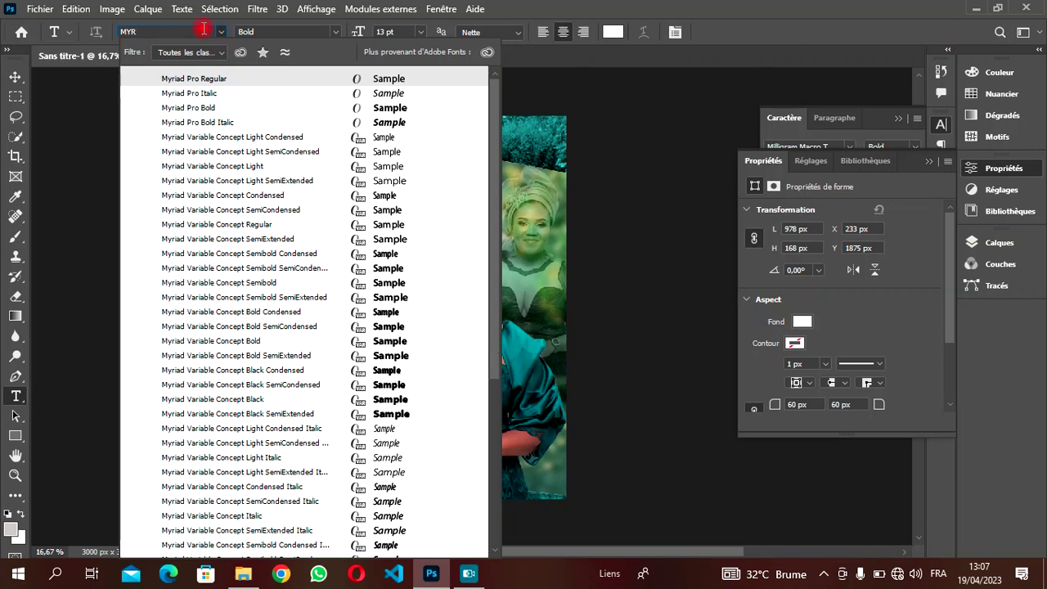
click(210, 82)
click(210, 82)
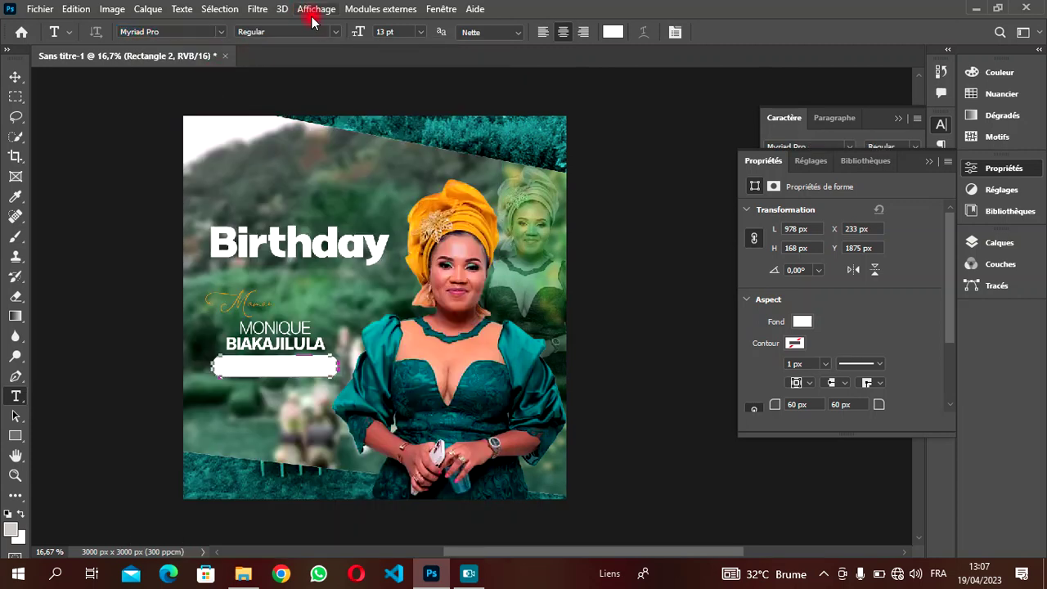
click(333, 32)
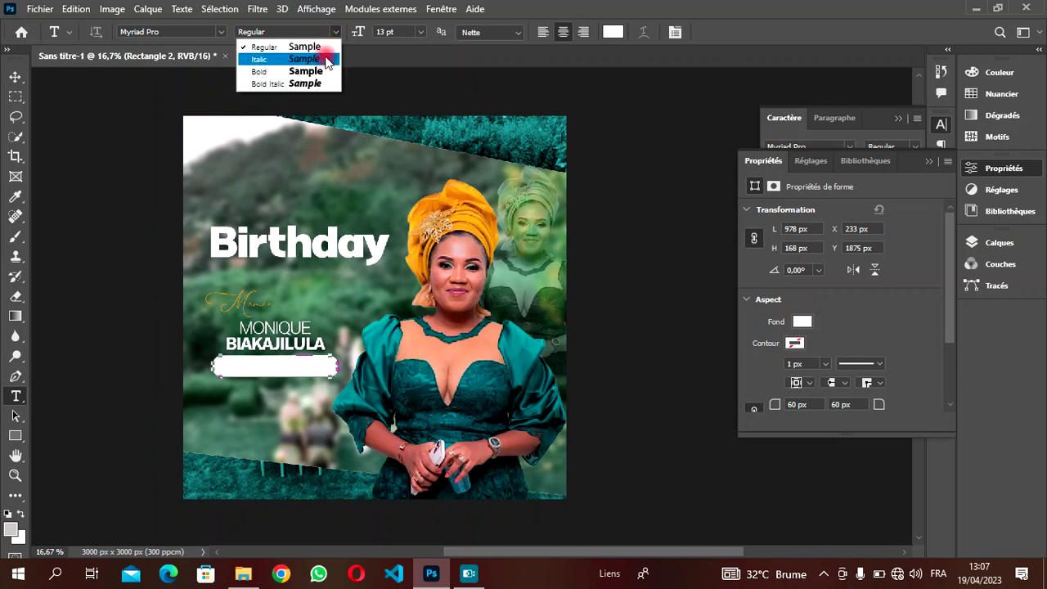
click(310, 75)
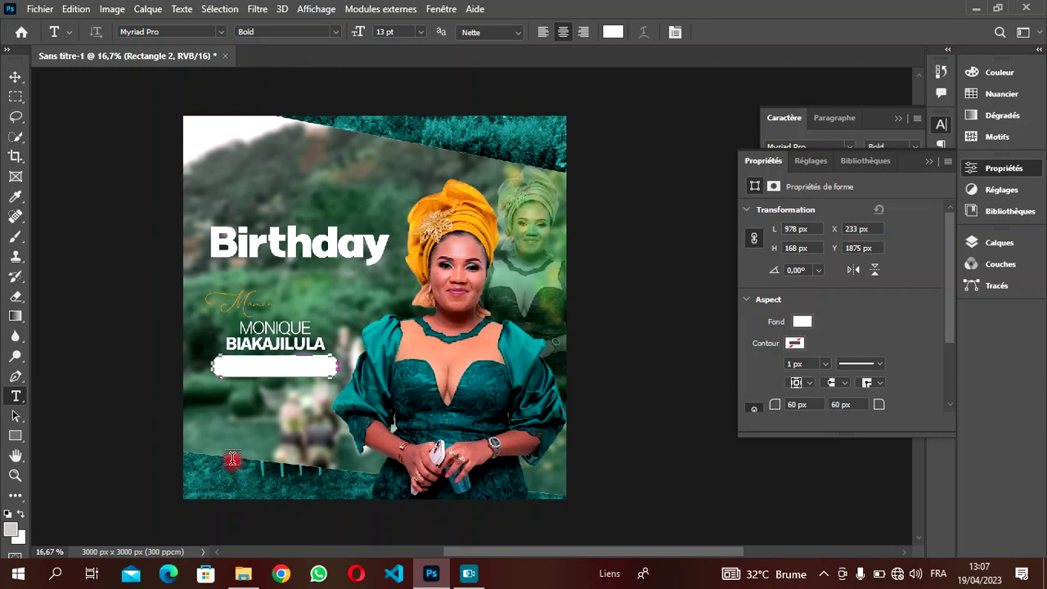
- Add the date 'Mer. 08.05' and place it just under the white bar
click(236, 414)
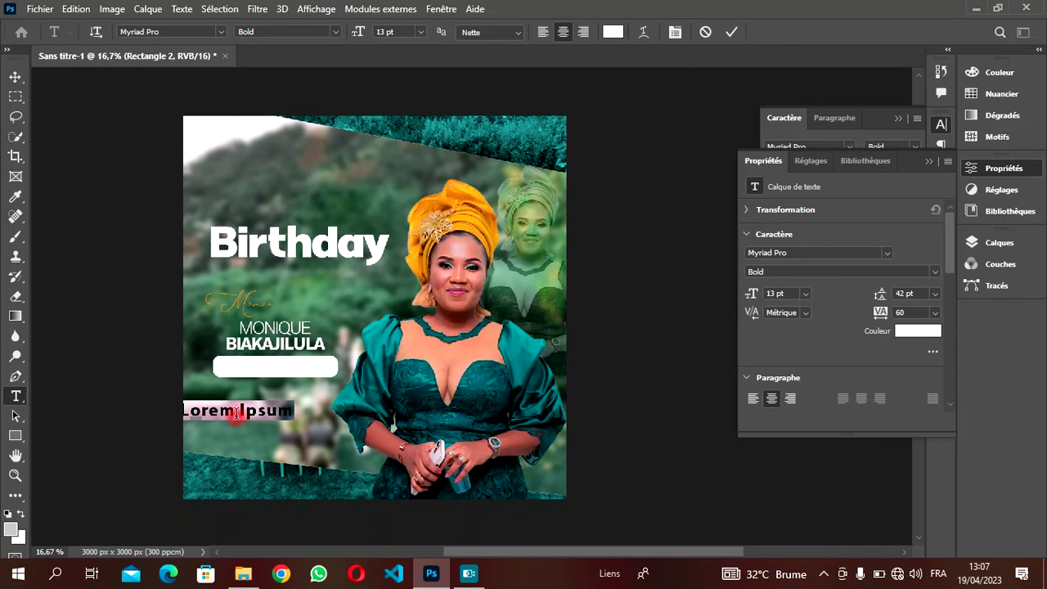
key(BackSpace)
text(Mer)
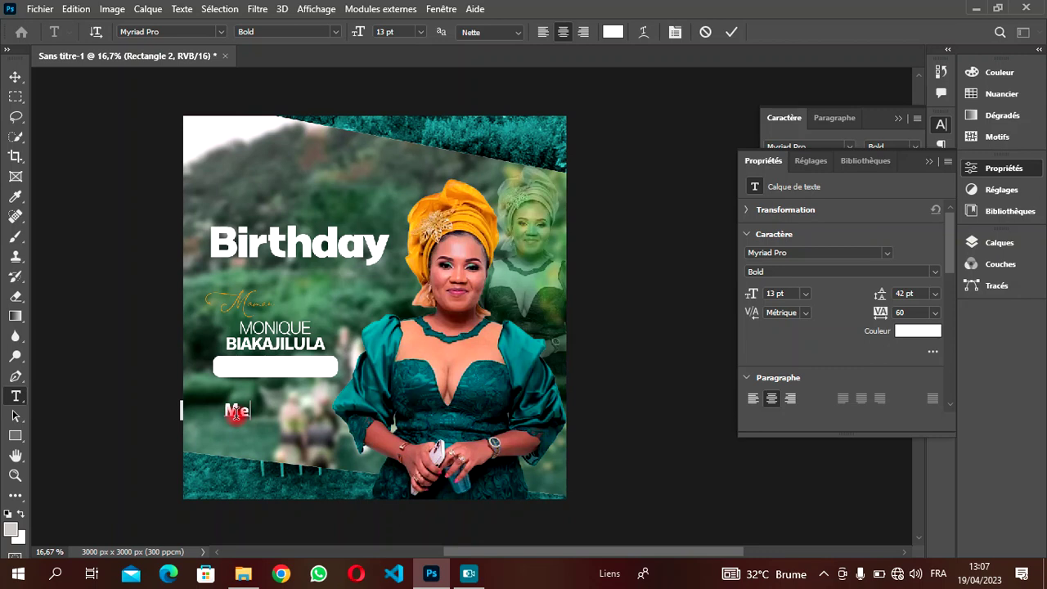
text(.)
key(BackSpace)
text(08)
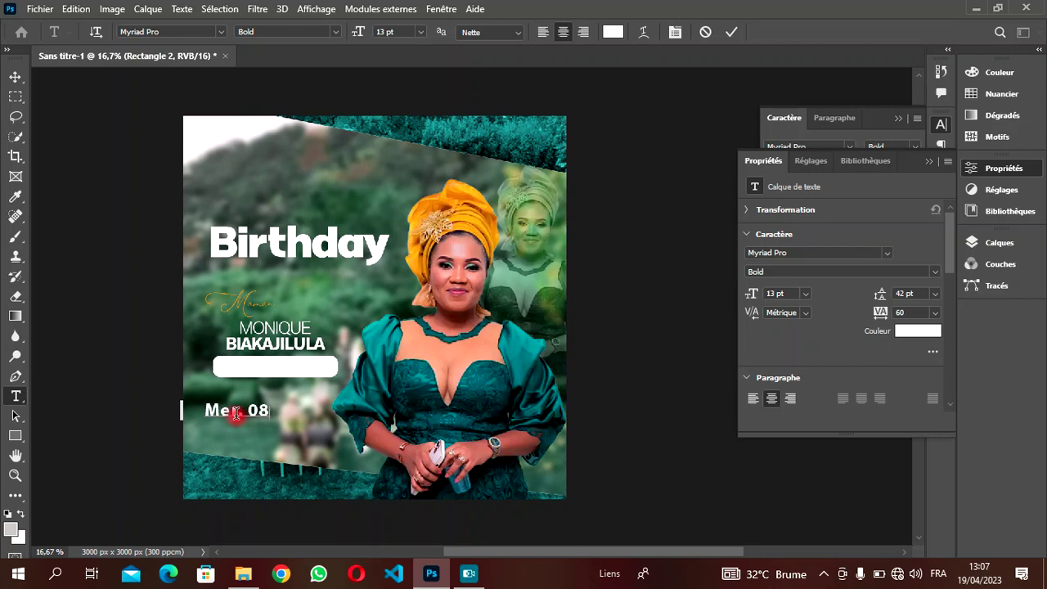
key(BackSpace)
text(.05)
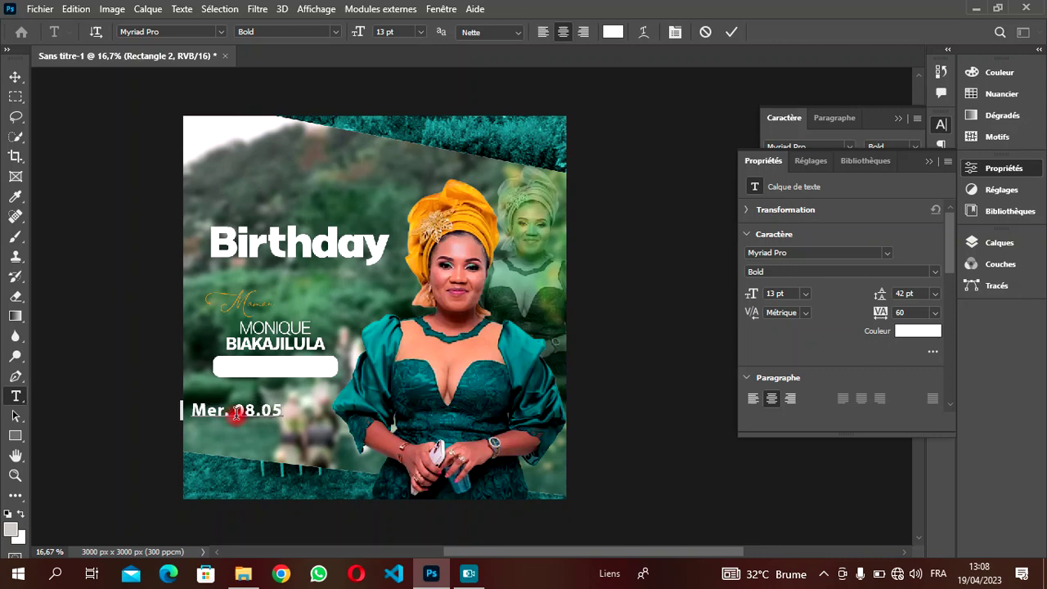
drag(293, 434, 204, 396)
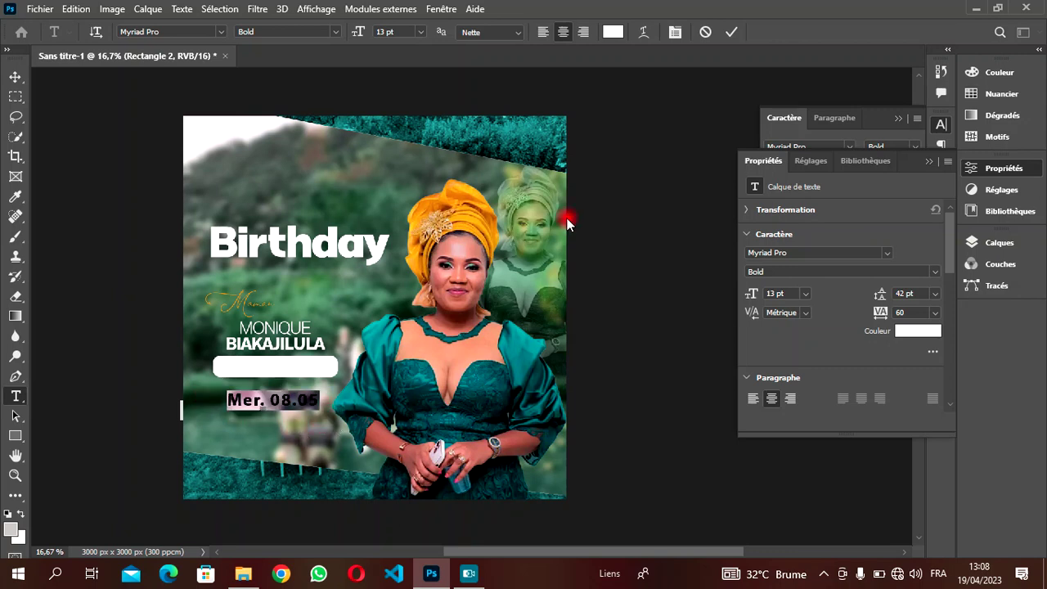
- Reselect the 'Mer. 08.05' text and reduce its tracking from 60 to 20
click(663, 122)
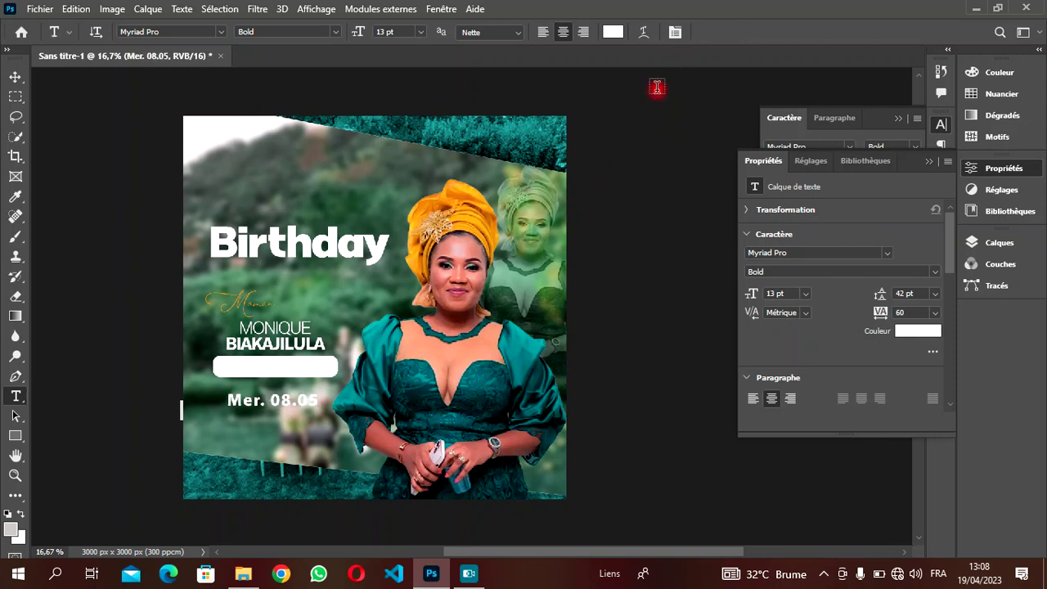
click(319, 400)
drag(320, 400, 223, 400)
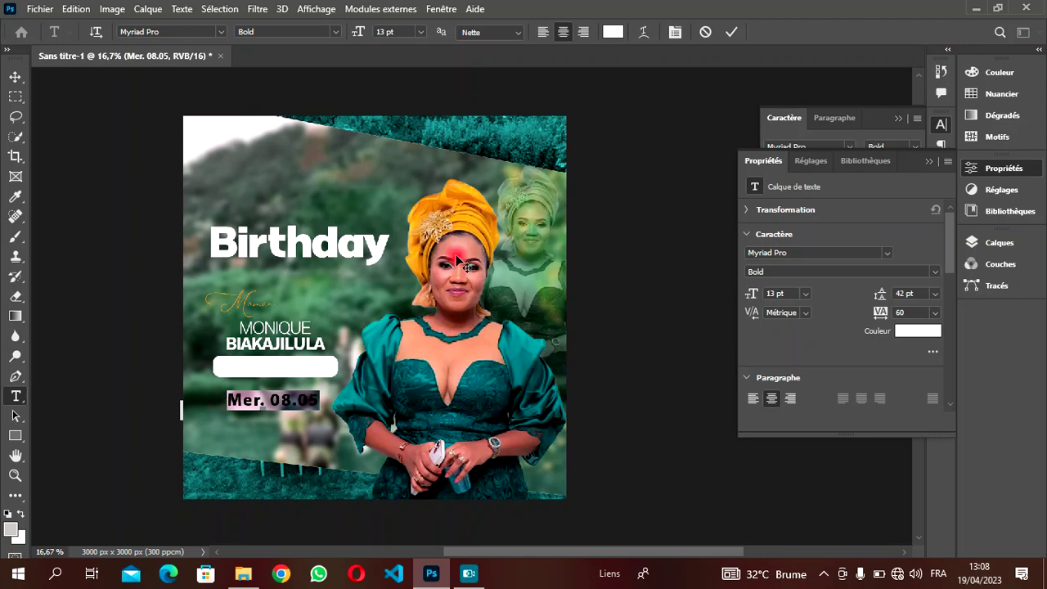
click(683, 32)
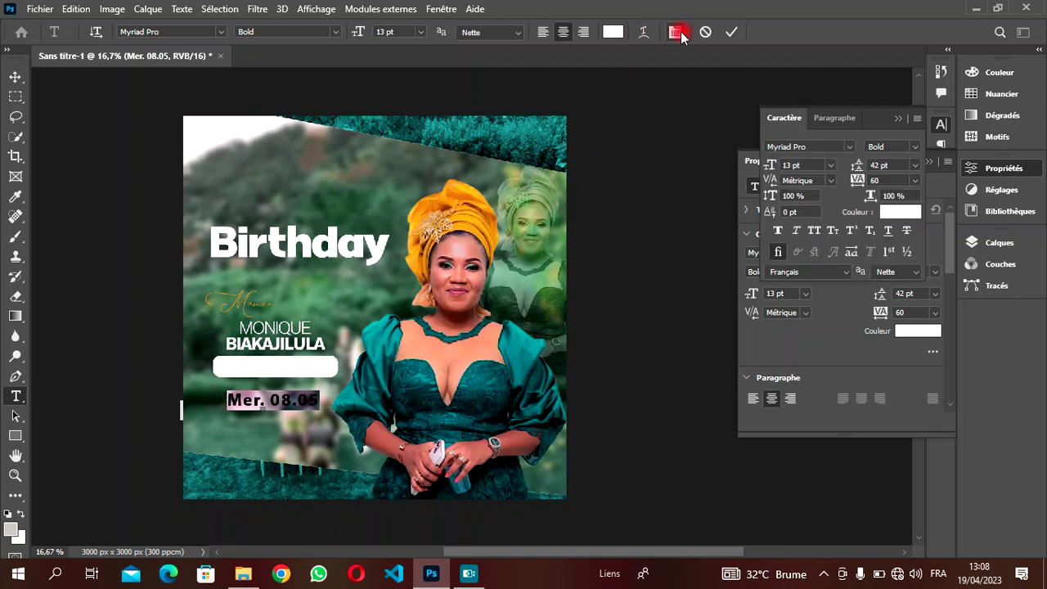
key(Down)
key(Down)
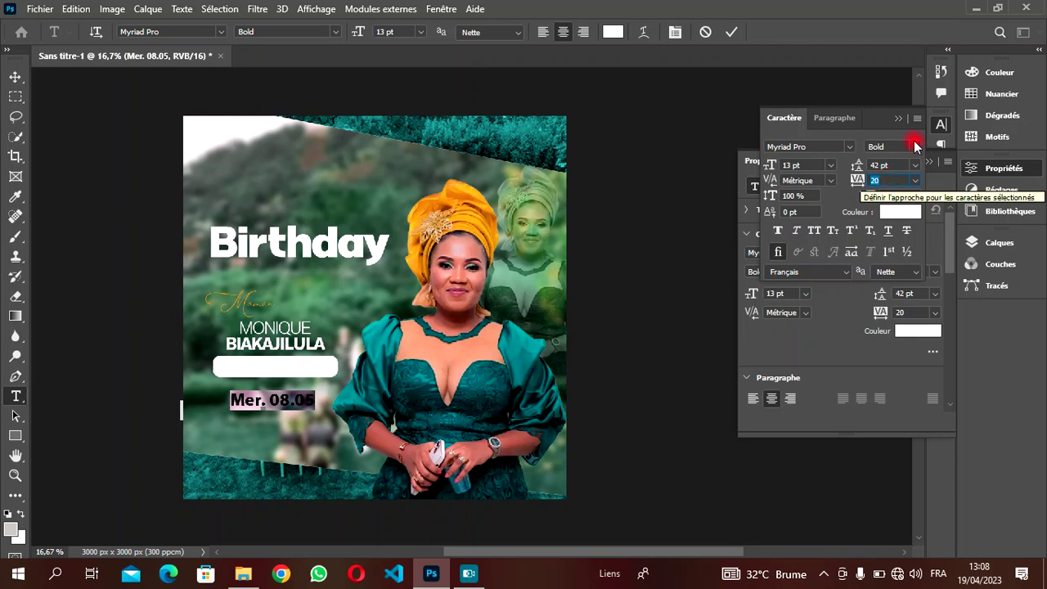
click(899, 119)
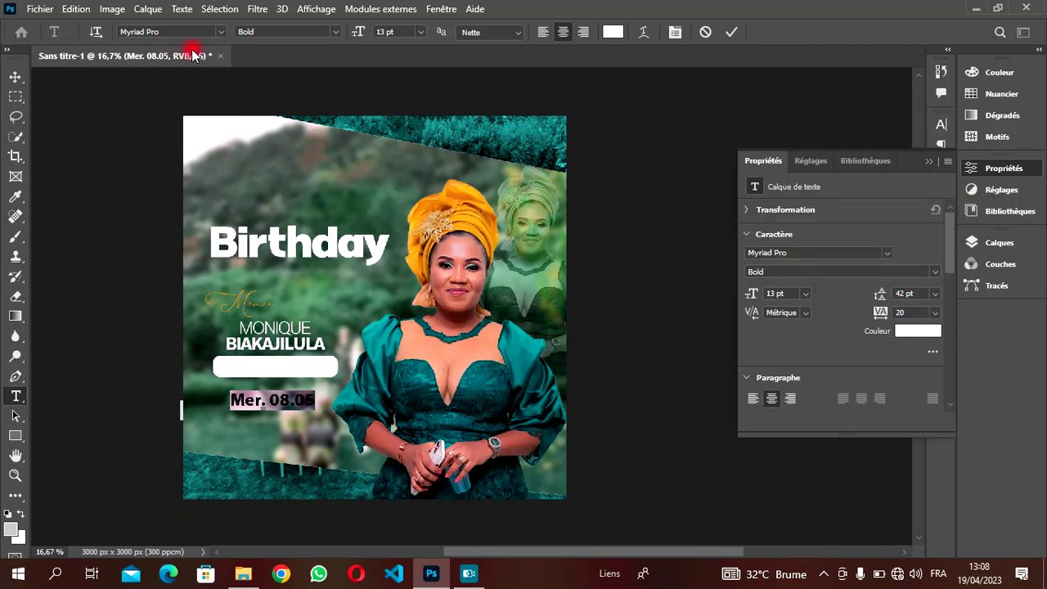
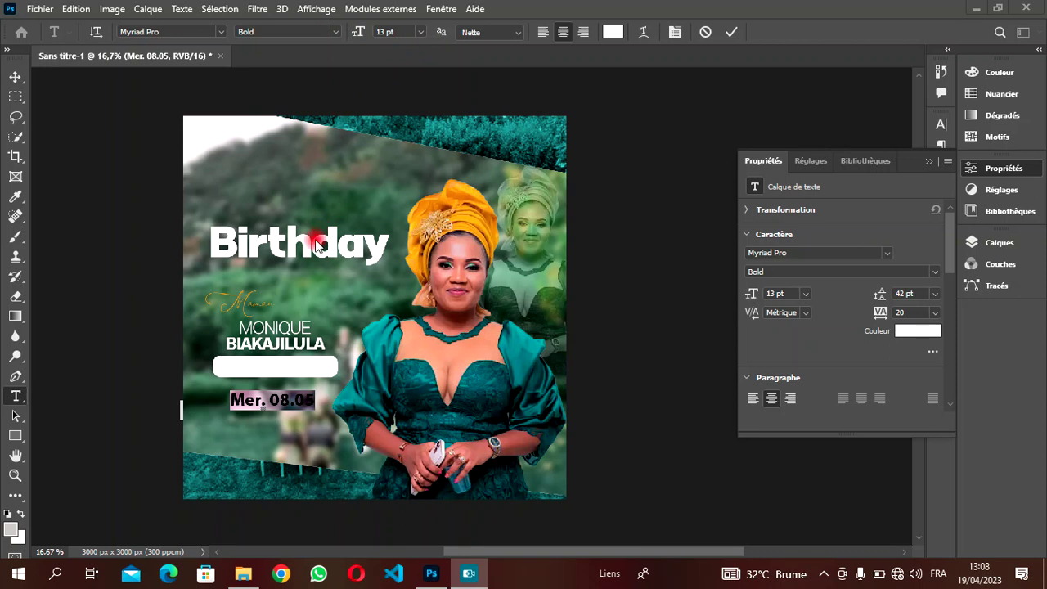
- Shrink the 'Mer. 08.05' date text to 10 pt and recolour it black
drag(384, 31, 390, 31)
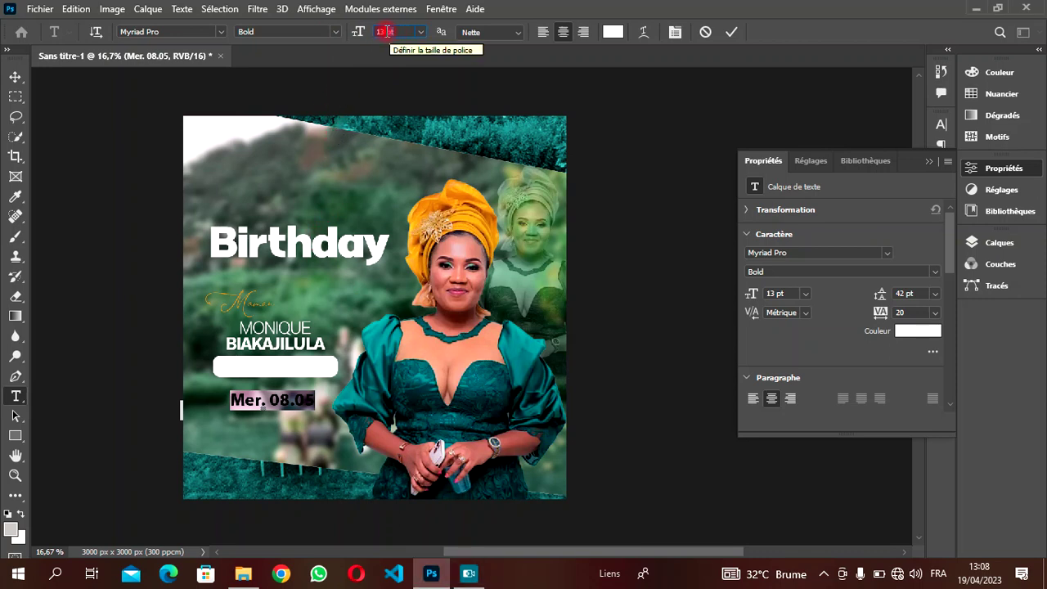
drag(387, 31, 373, 35)
key(Down)
key(Down)
key(Down)
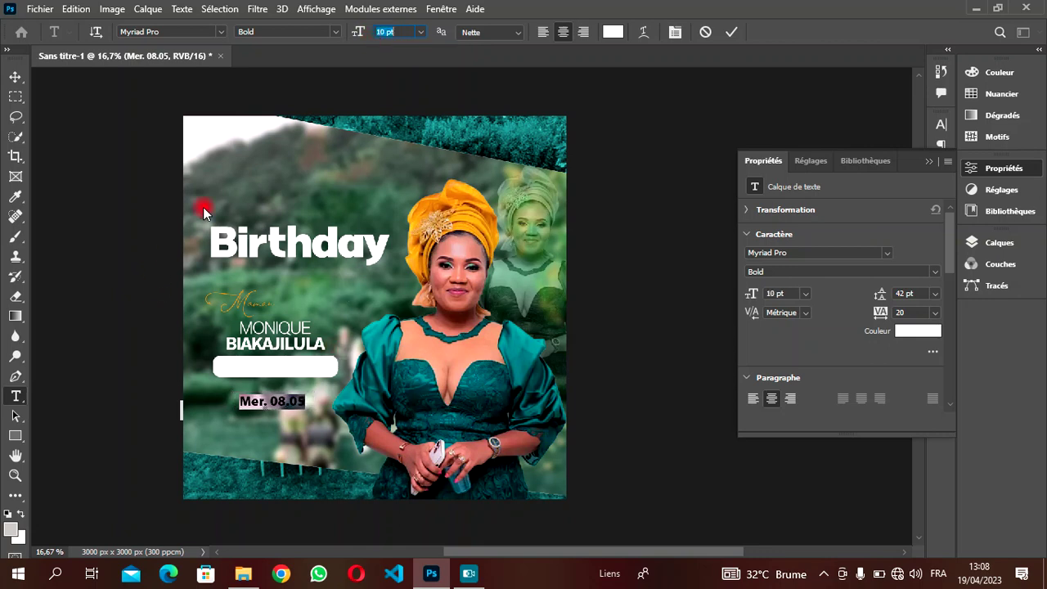
click(613, 31)
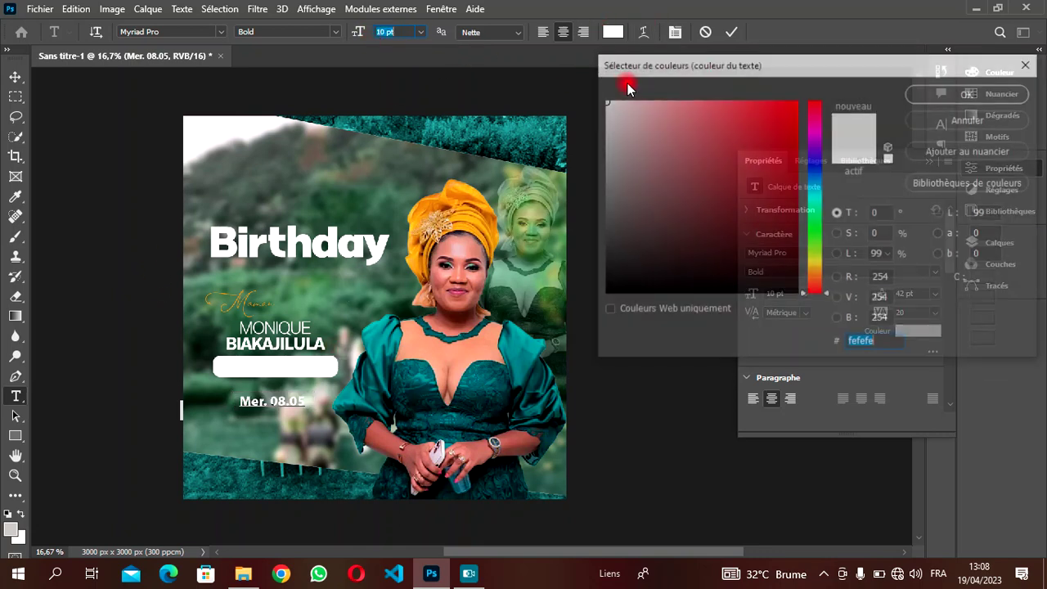
drag(636, 136, 657, 331)
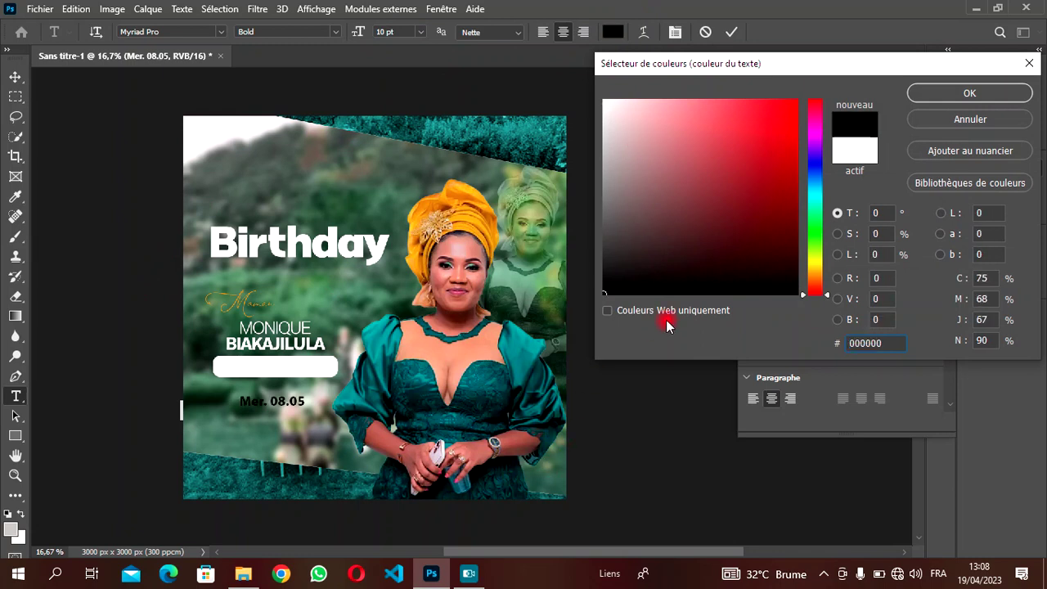
click(969, 93)
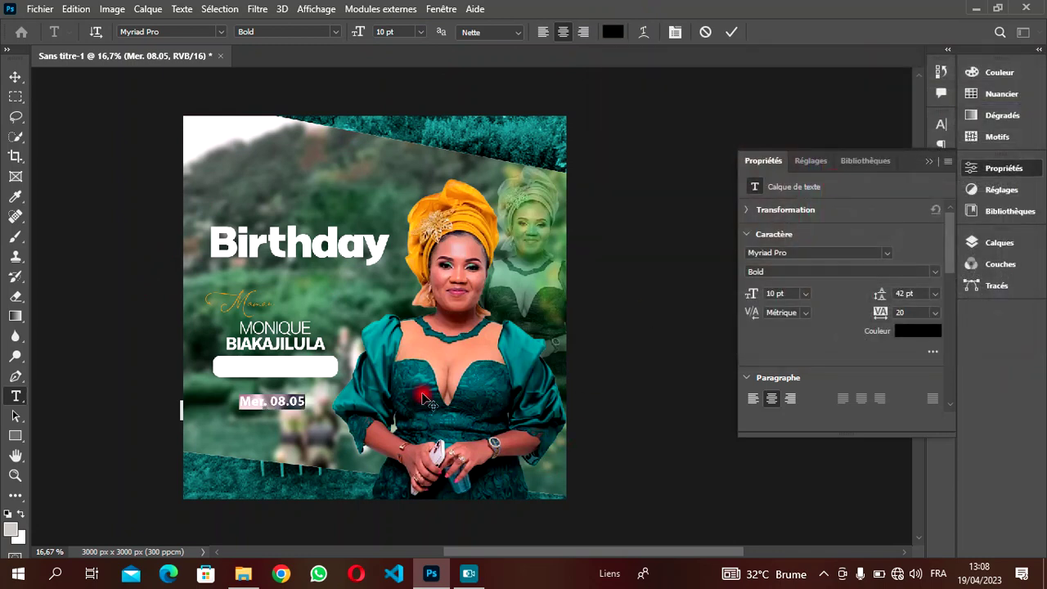
click(15, 76)
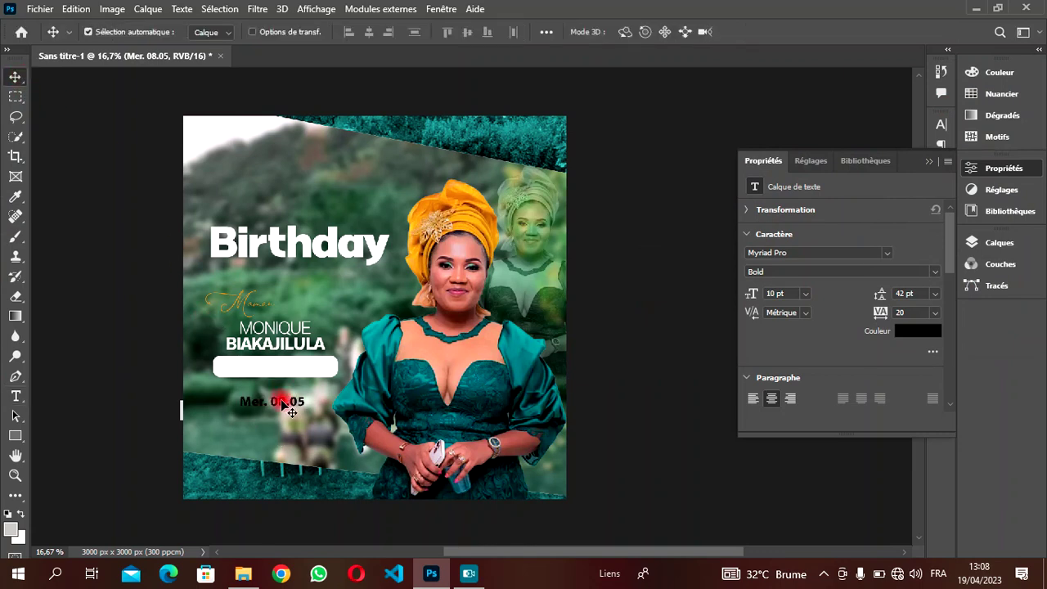
- Move the 'Mer. 08.05' date onto the white rounded bar and enlarge it to 12 pt
drag(282, 404, 289, 369)
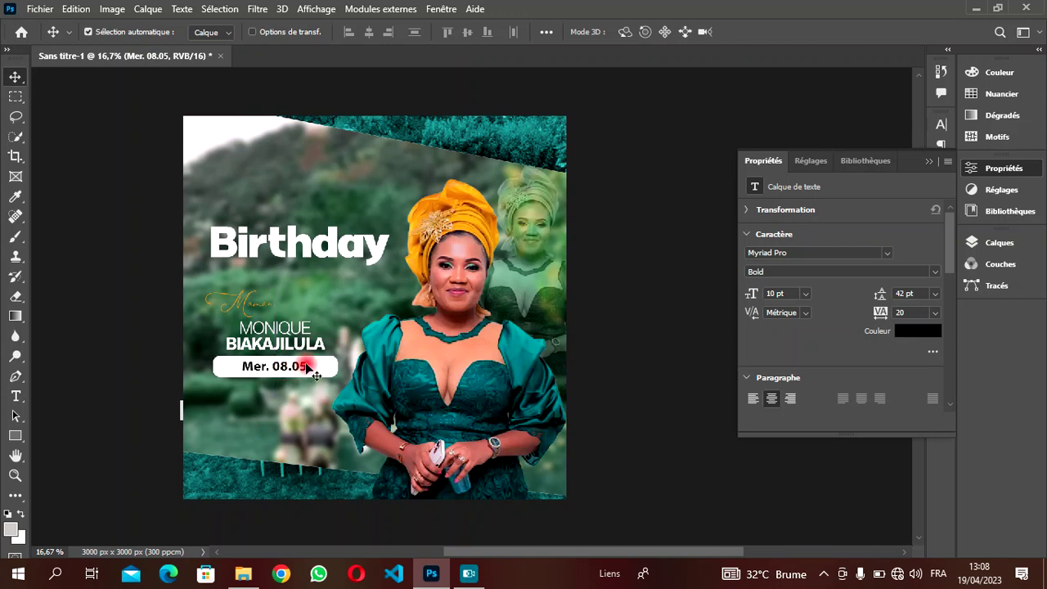
double_click(309, 369)
drag(309, 368, 239, 364)
click(381, 32)
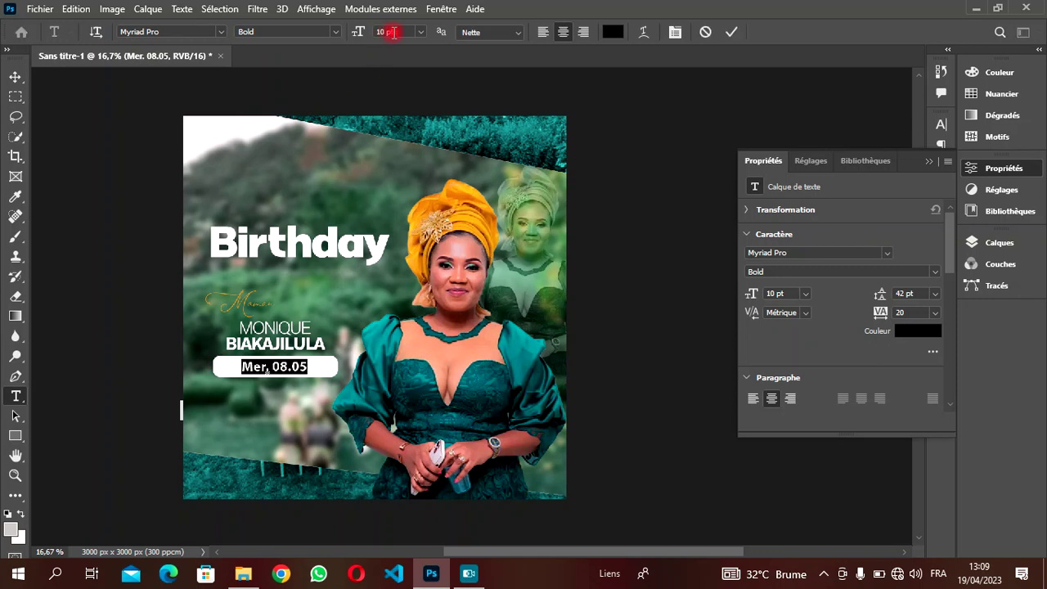
key(Up)
key(Up)
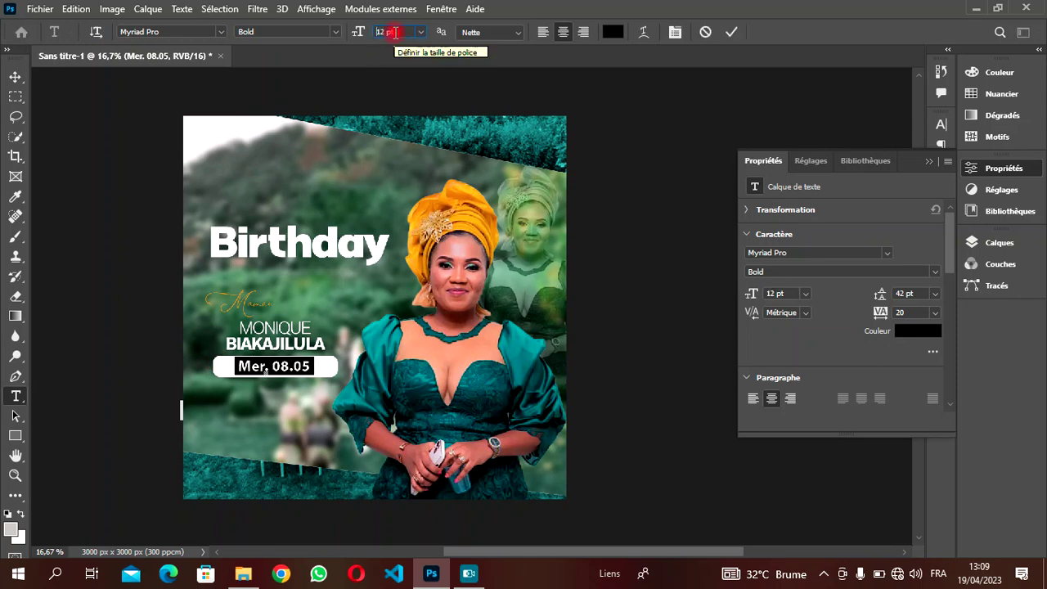
click(394, 32)
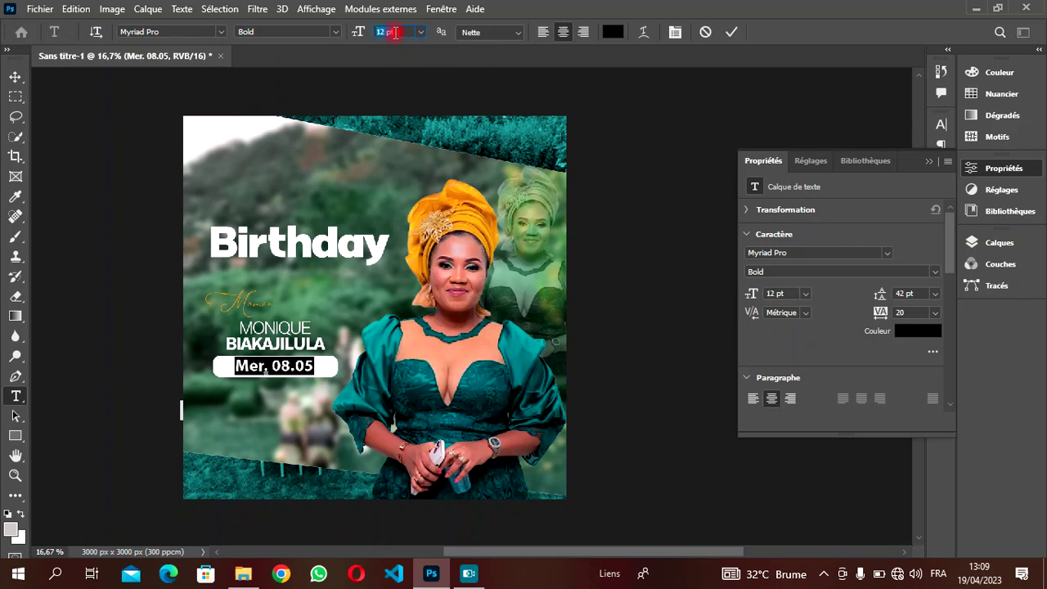
click(732, 32)
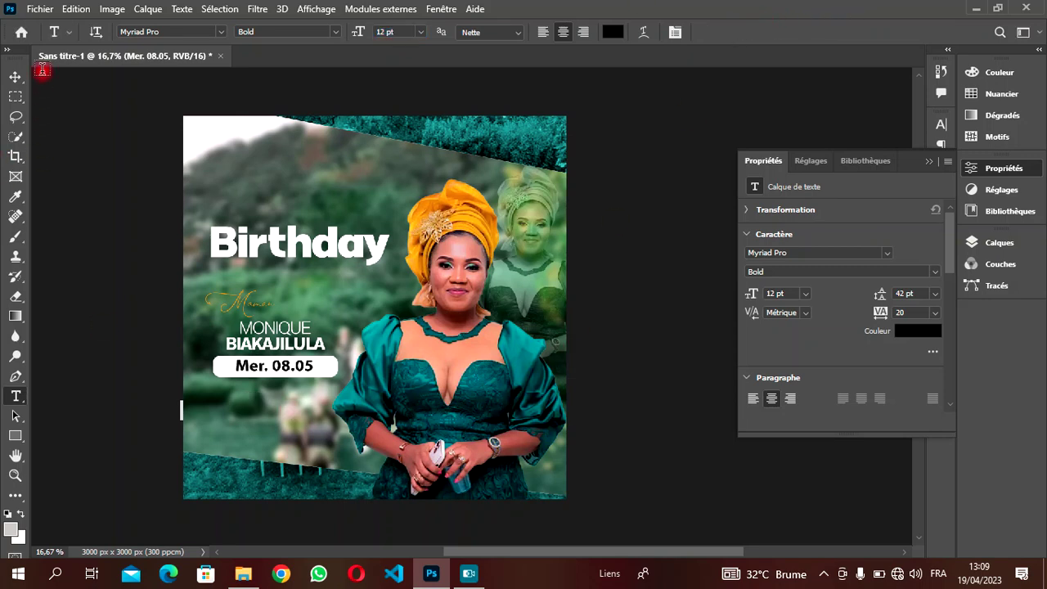
click(14, 77)
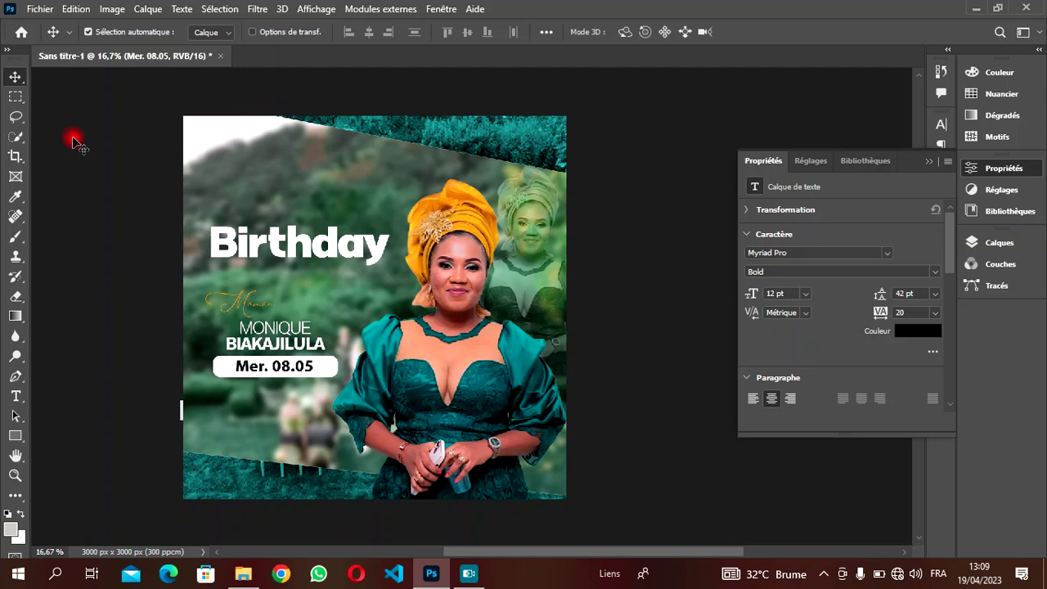
- Rasterize the white bar's Rectangle 2 shape layer with Pixelliser le calque
click(989, 242)
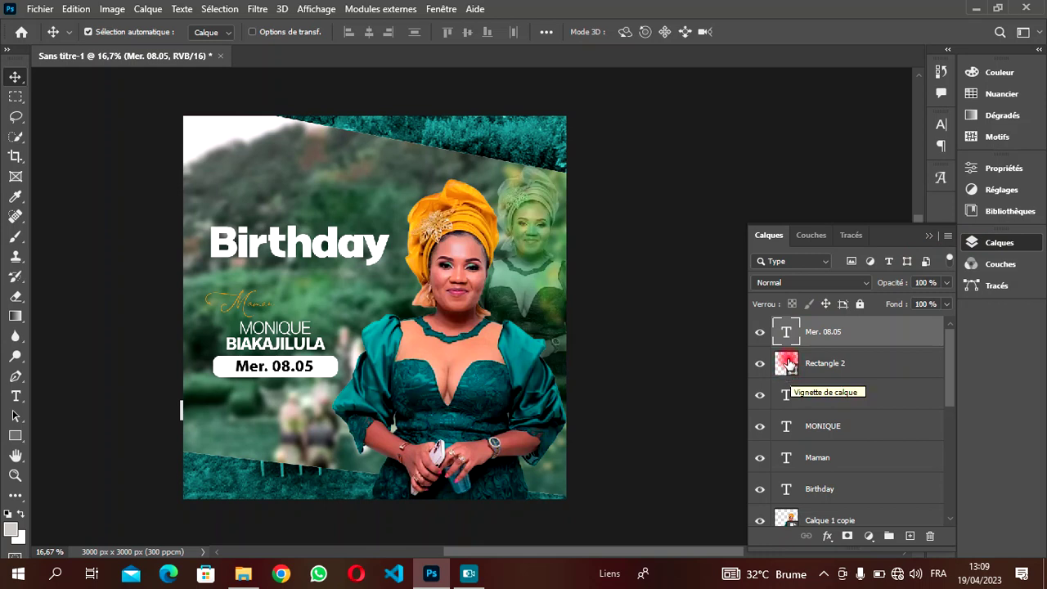
click(789, 367)
drag(788, 365, 785, 336)
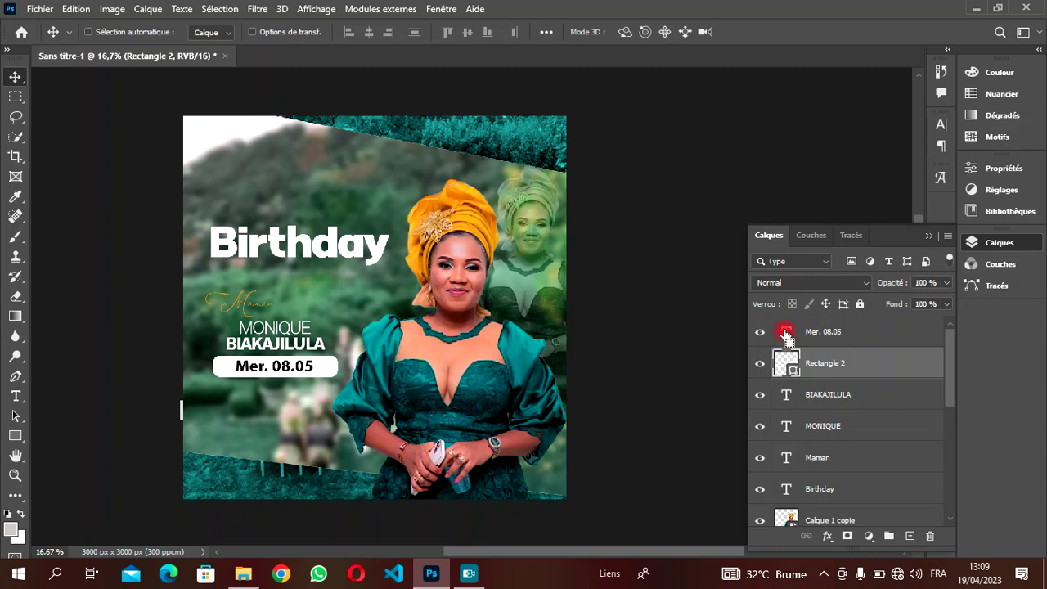
mouse_move(785, 336)
mouse_down()
mouse_move(802, 367)
mouse_move(856, 368)
mouse_move(808, 328)
mouse_move(856, 346)
mouse_move(849, 363)
mouse_move(858, 369)
mouse_up()
right_click(859, 369)
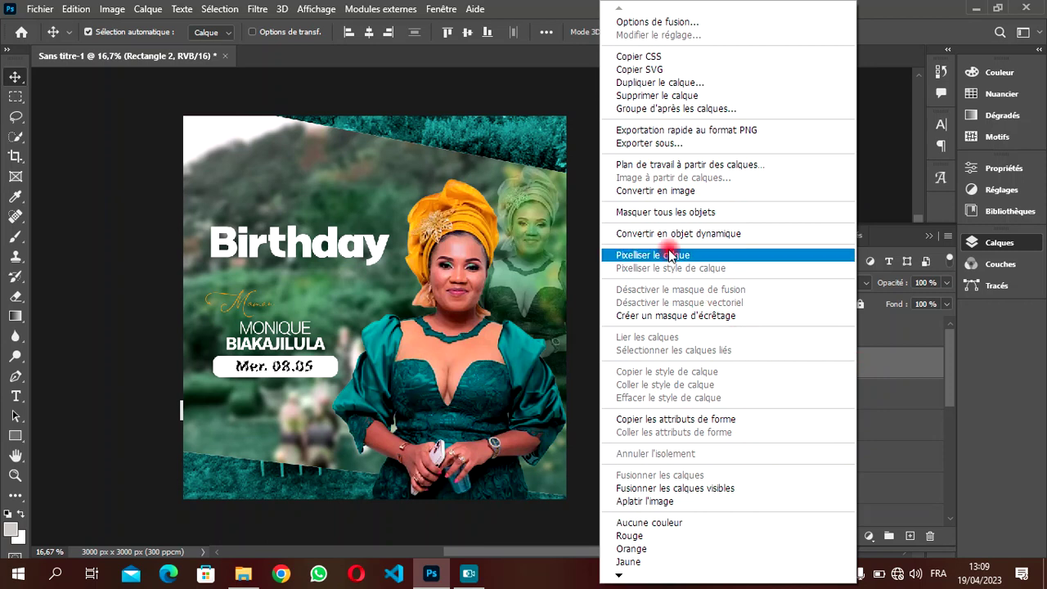
click(669, 255)
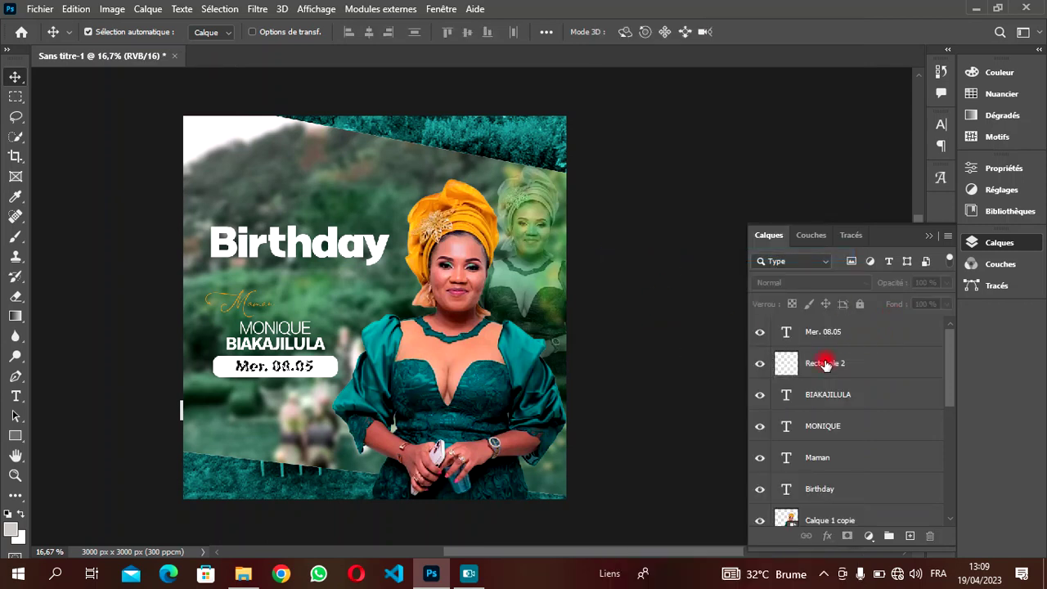
- Merge the 'Mer. 08.05' text layer down into Rectangle 2
click(825, 367)
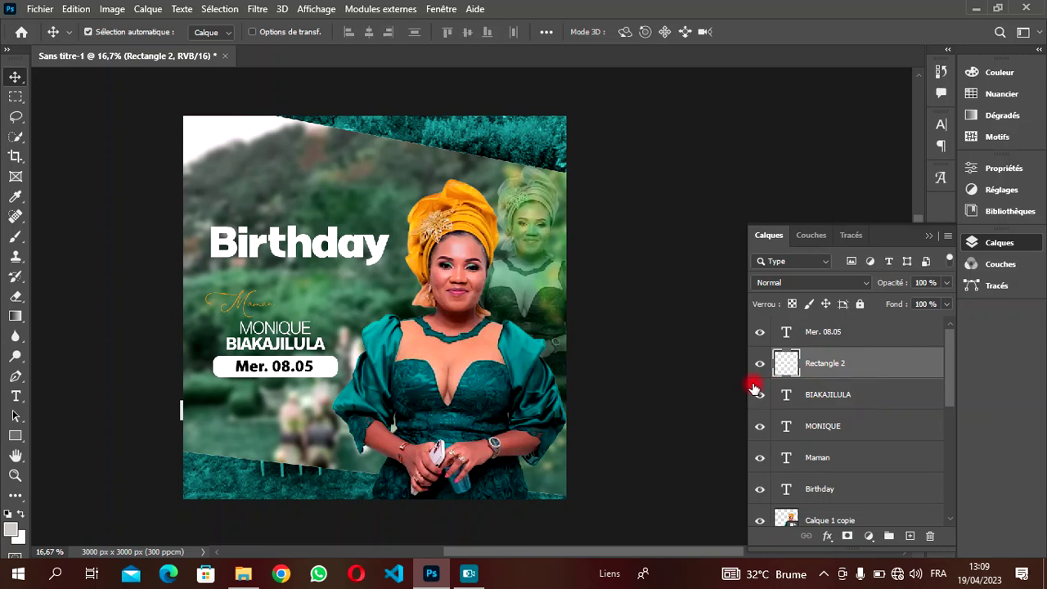
click(827, 340)
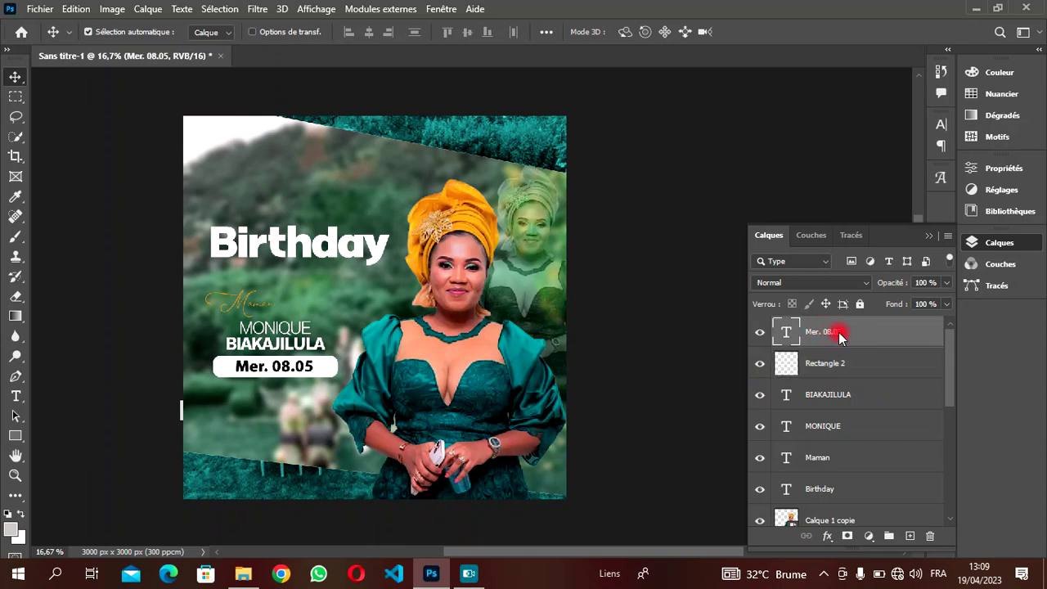
key(ctrl+e)
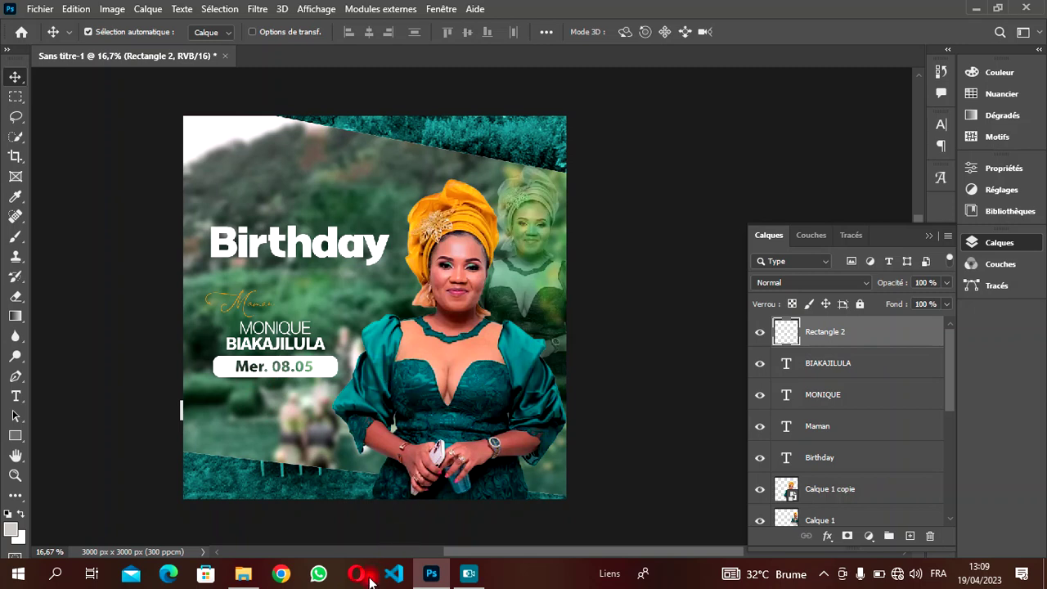
- Drag the paragraph text PNG from JMK (E:) > FR DESIGN PRO into Photoshop
click(243, 577)
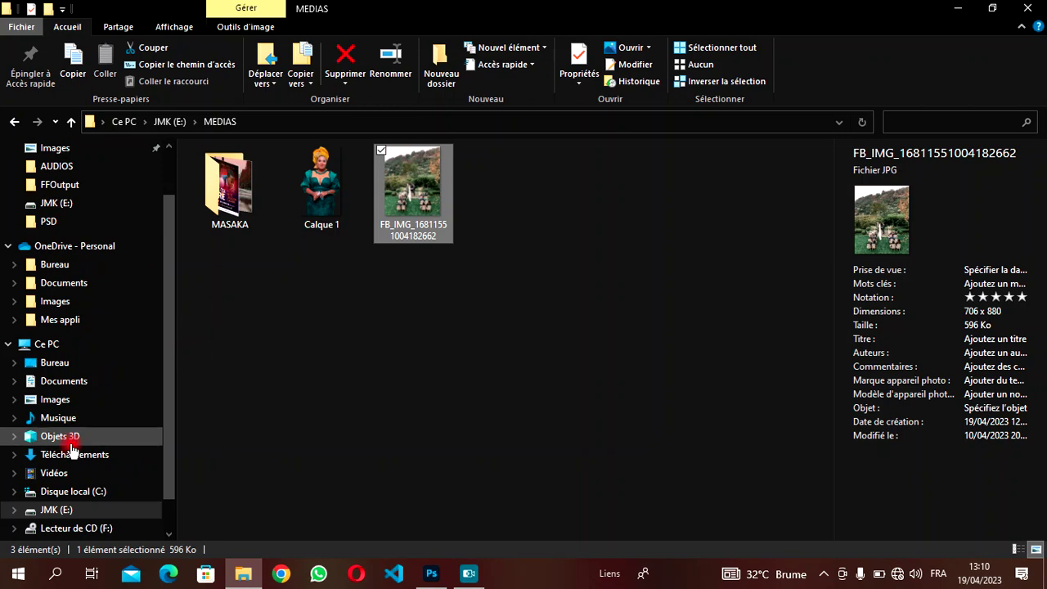
scroll(166, 291, down, 1)
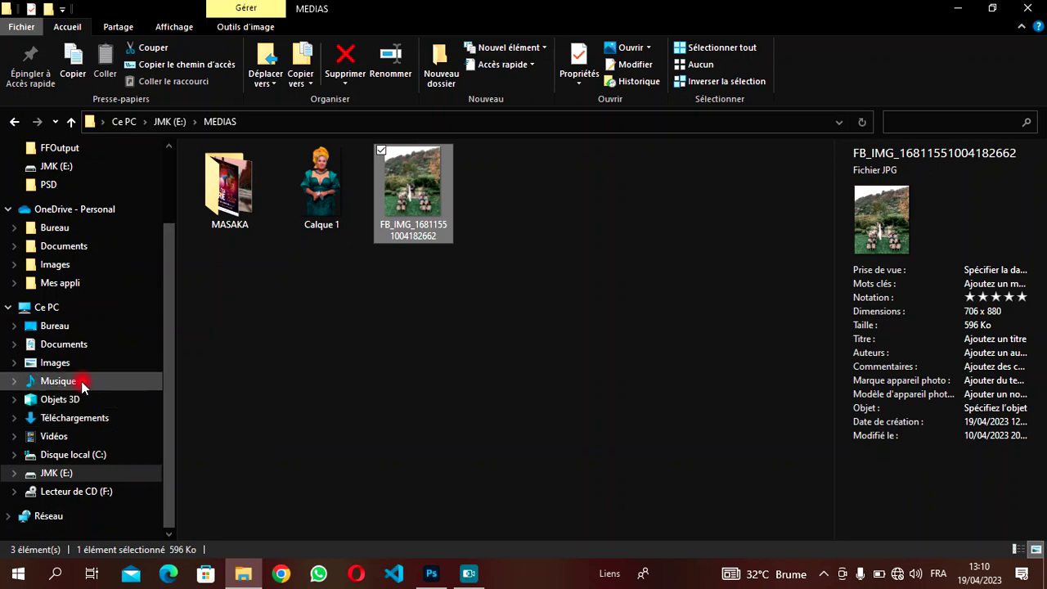
click(74, 473)
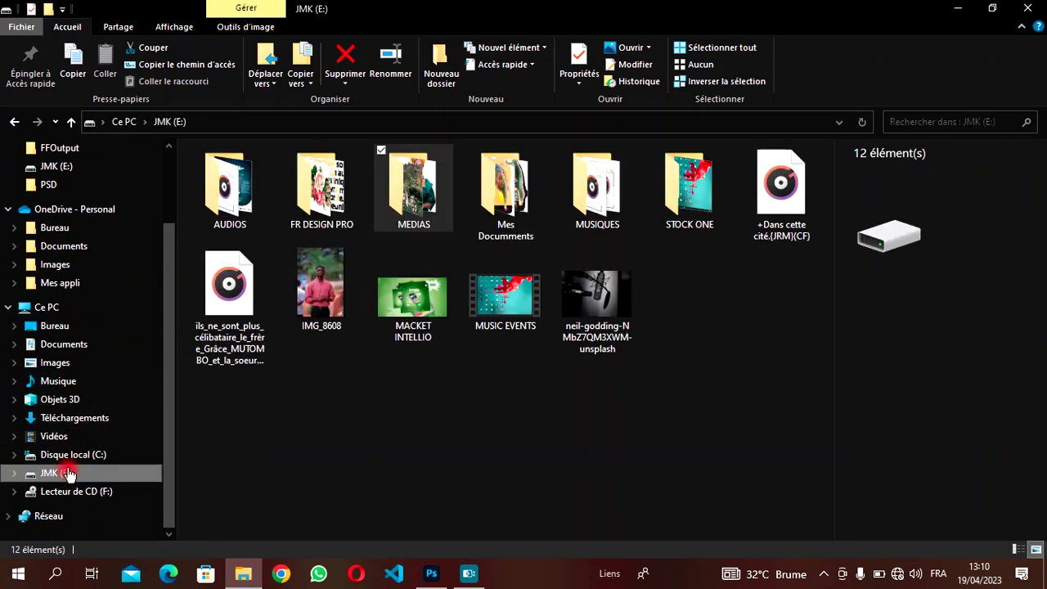
double_click(319, 196)
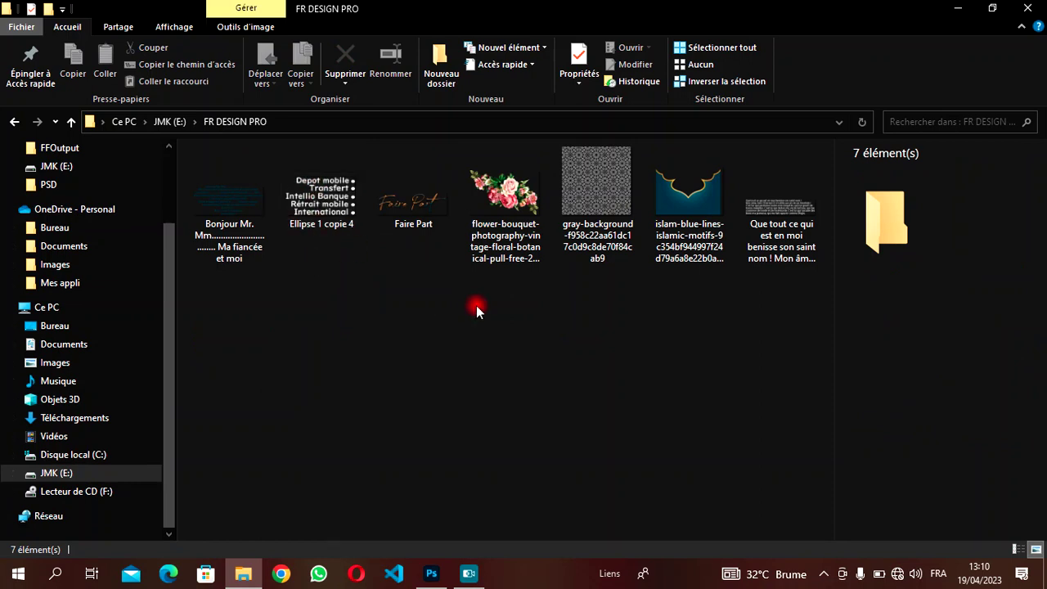
click(798, 228)
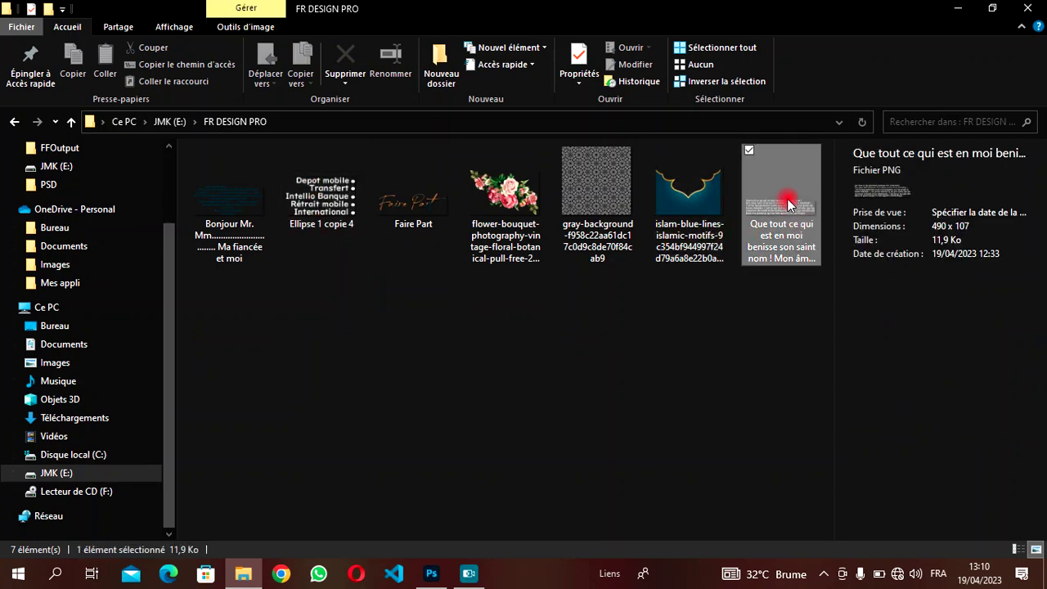
drag(785, 203, 292, 407)
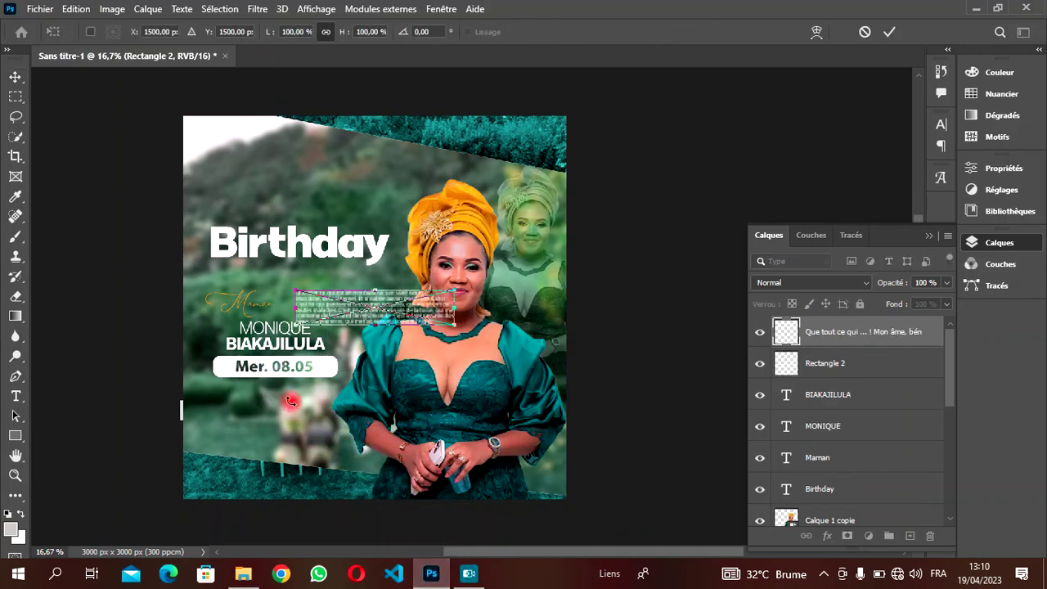
- Position the 'Que tout ce qui…' paragraph image at left below the date bar and commit it
drag(432, 292, 347, 404)
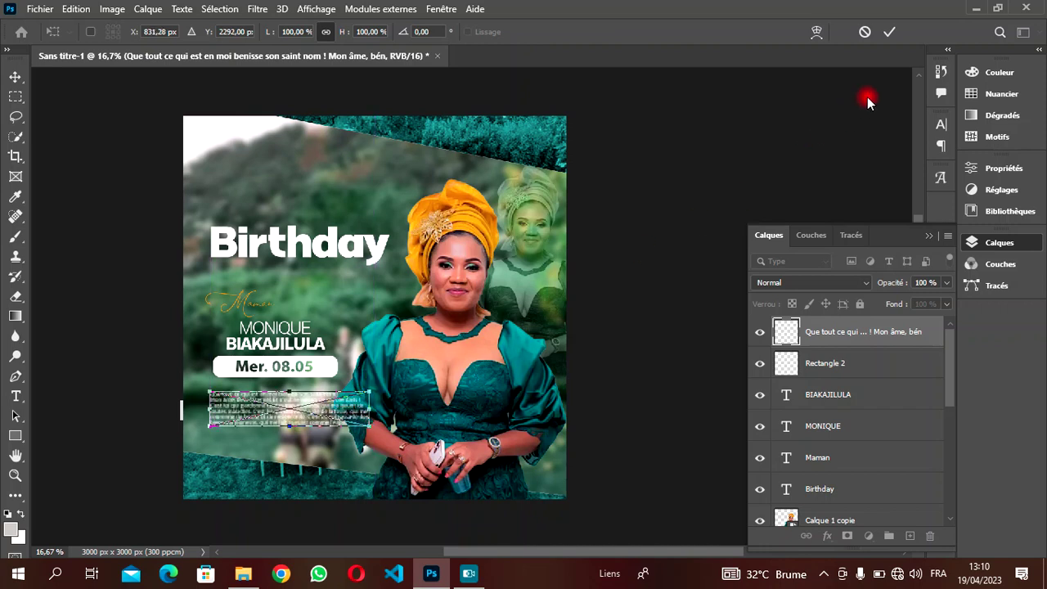
click(889, 31)
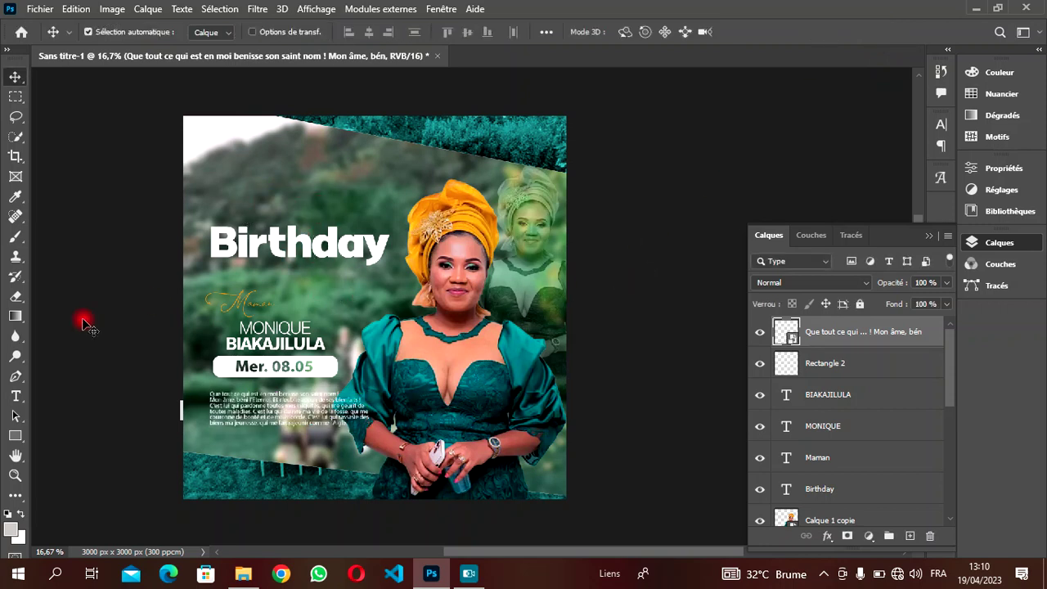
- Draw a thin white rectangle line under Birthday with no outline
click(16, 439)
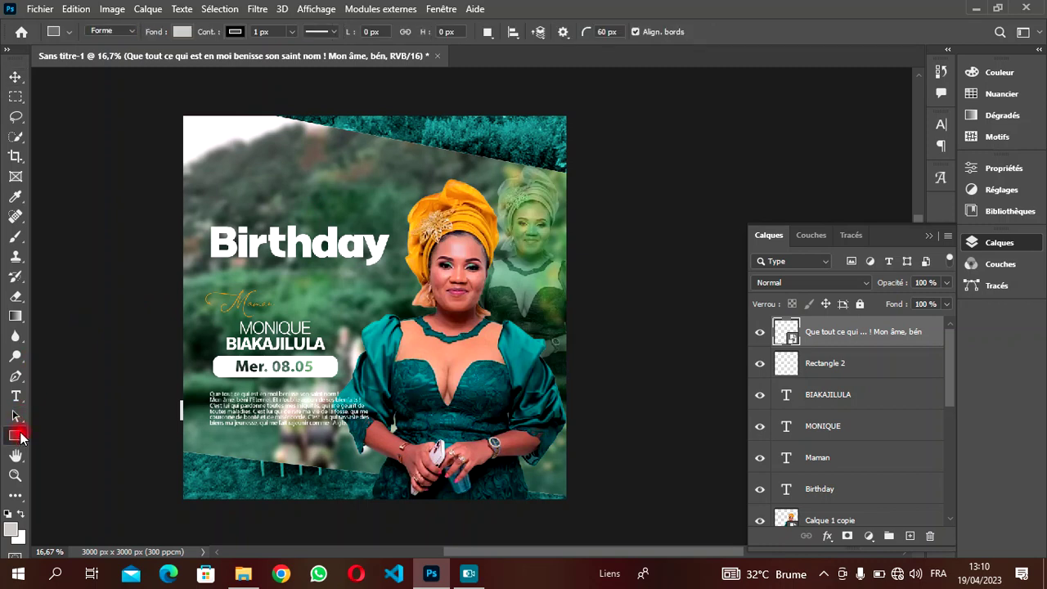
drag(237, 273, 361, 272)
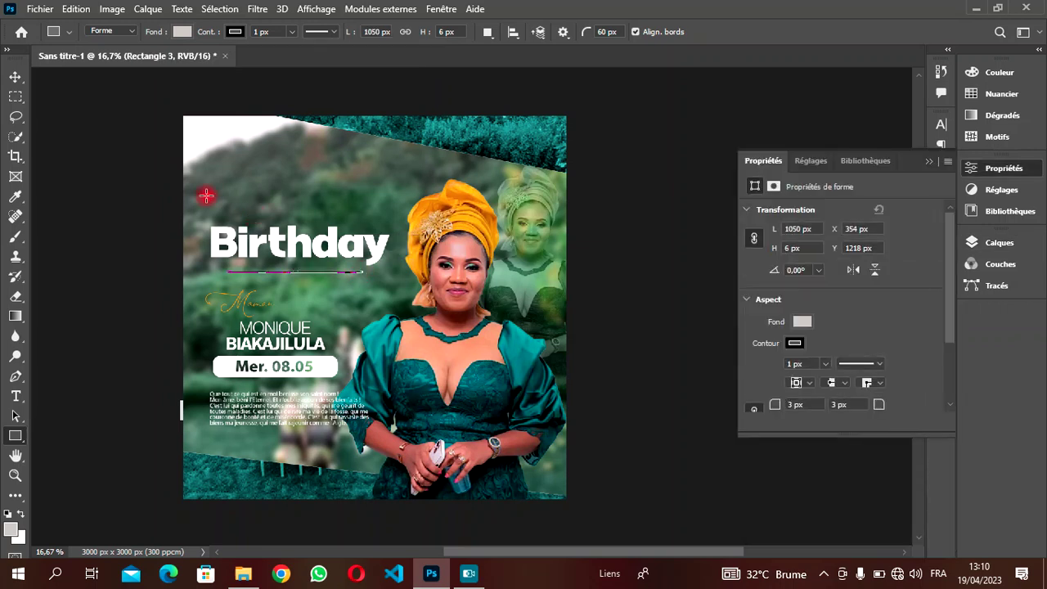
click(176, 32)
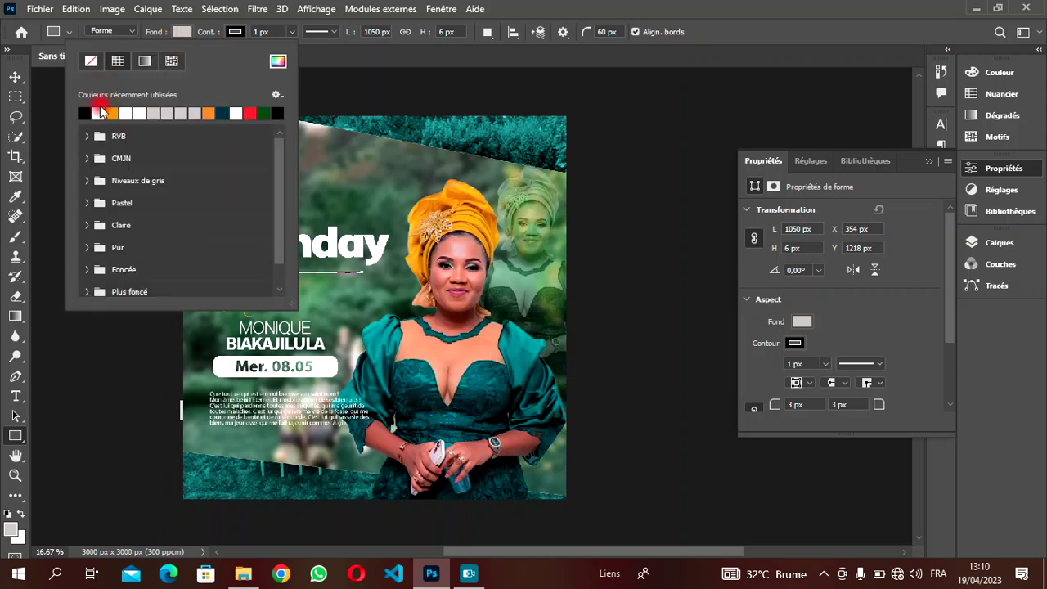
click(99, 113)
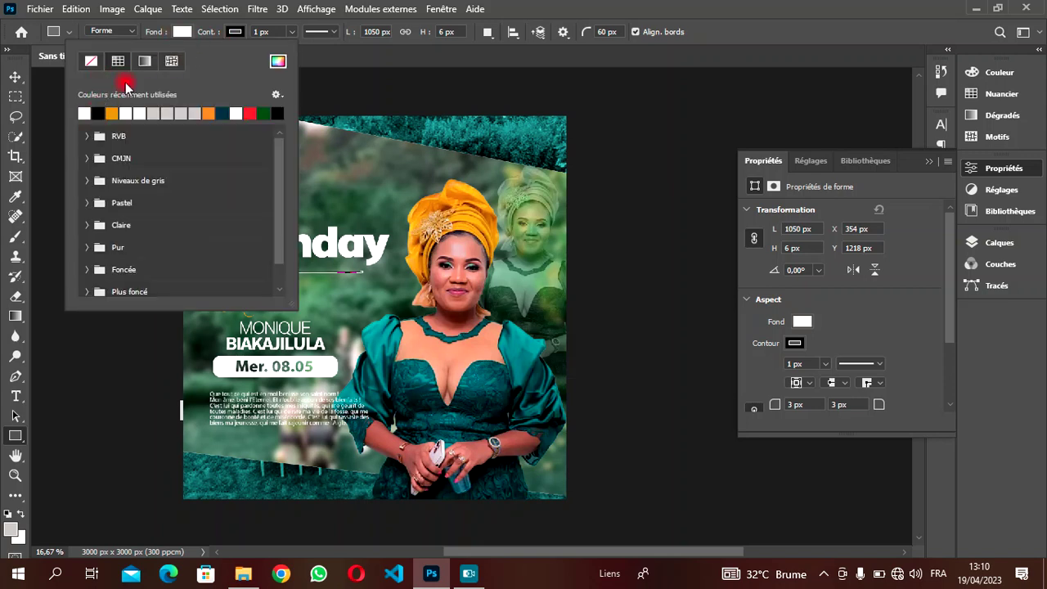
click(237, 32)
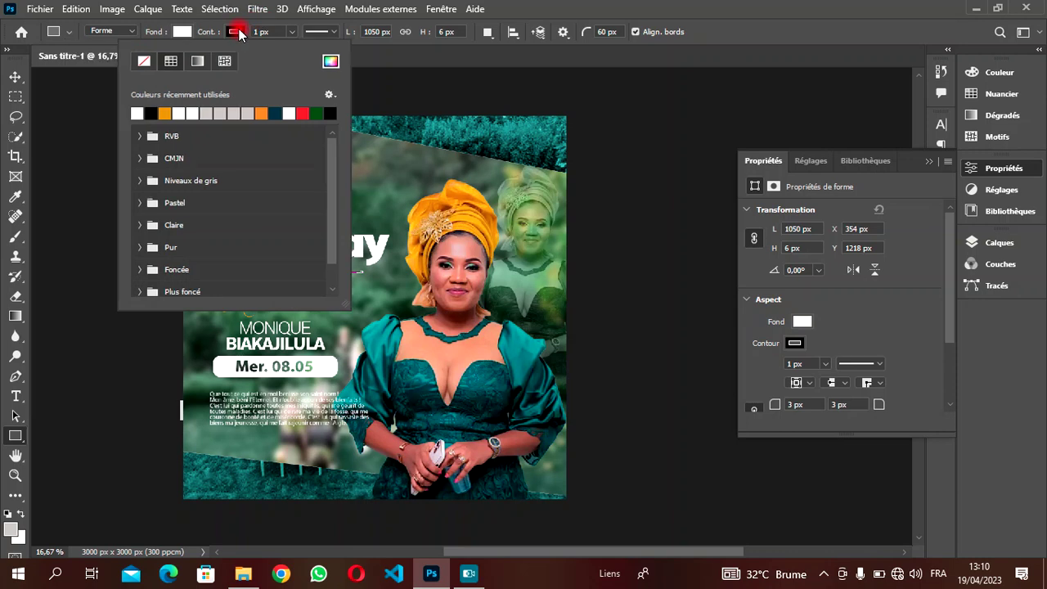
click(143, 62)
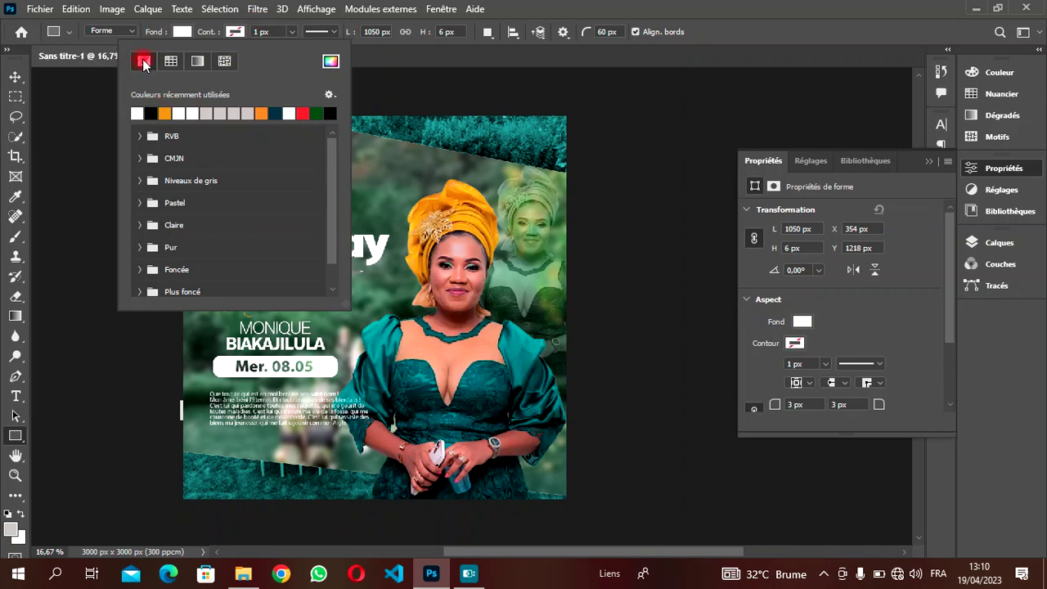
click(13, 79)
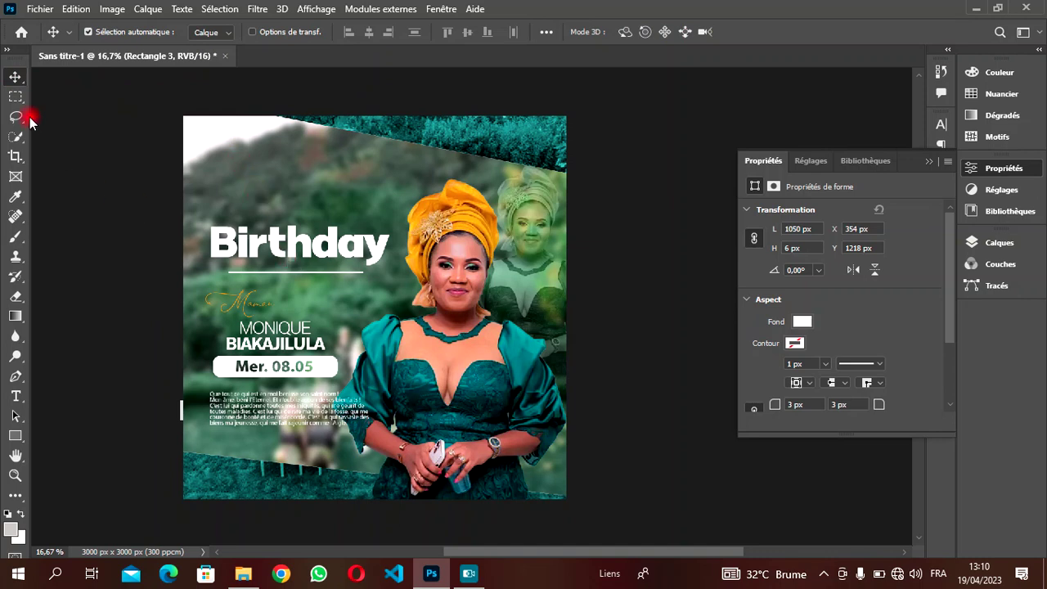
- Nudge the line up, duplicate it, and move the copy above Birthday
key(shift+Up)
key(shift+Up)
key(shift+Up)
key(Up)
key(Up)
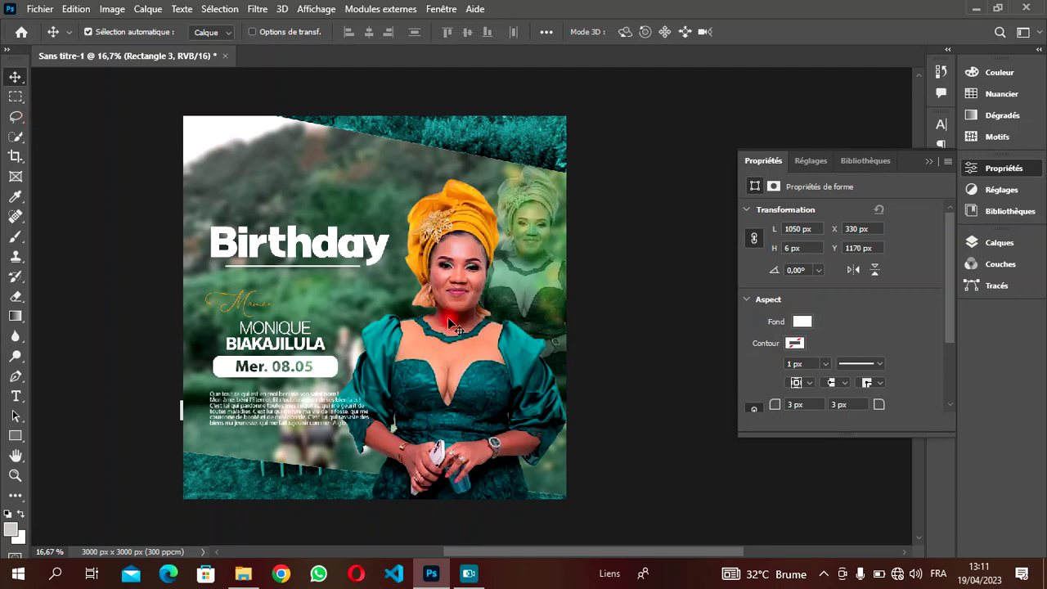
key(ctrl+j)
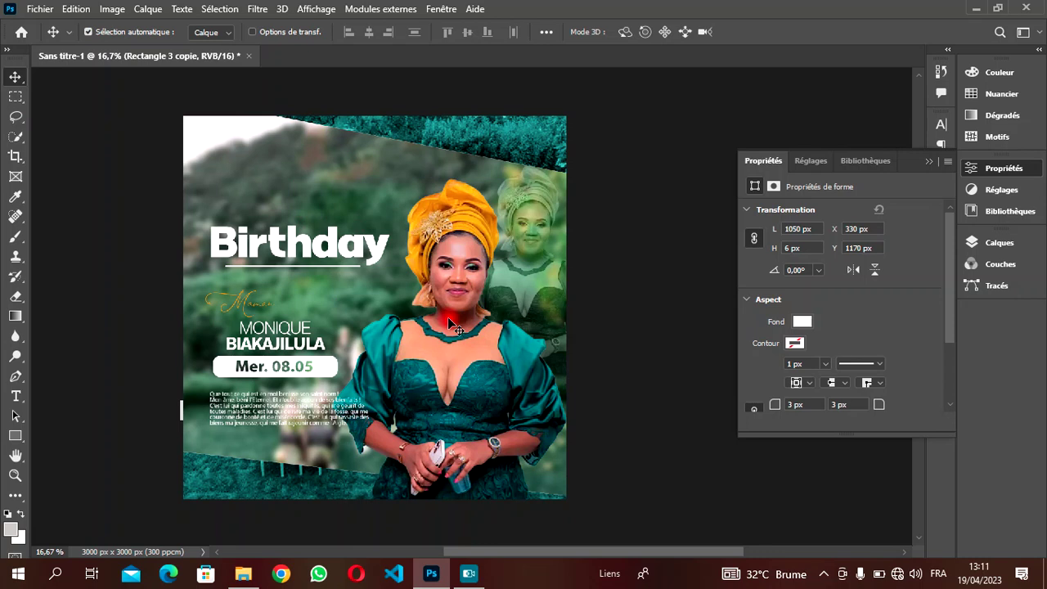
key(shift+Up)
key(shift+Up)
key(shift+Up)
key(shift+Up)
key(shift+Up)
key(shift+Up)
key(shift+Up)
key(shift+Up)
key(shift+Up)
key(shift+Up)
key(shift+Up)
key(shift+Up)
key(shift+Up)
key(shift+Up)
key(shift+Up)
key(shift+Up)
key(shift+Up)
key(shift+Up)
key(shift+Up)
key(shift+Up)
key(shift+Up)
key(shift+Up)
key(shift+Up)
key(shift+Up)
key(shift+Up)
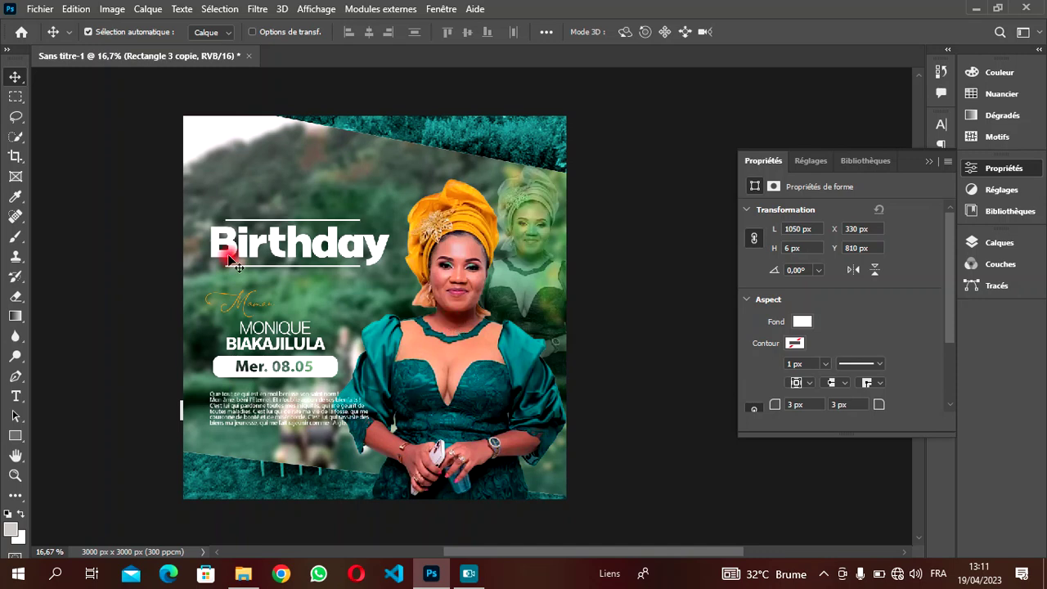
- Add a new text layer above Birthday reading 'HAPPY'
key(t)
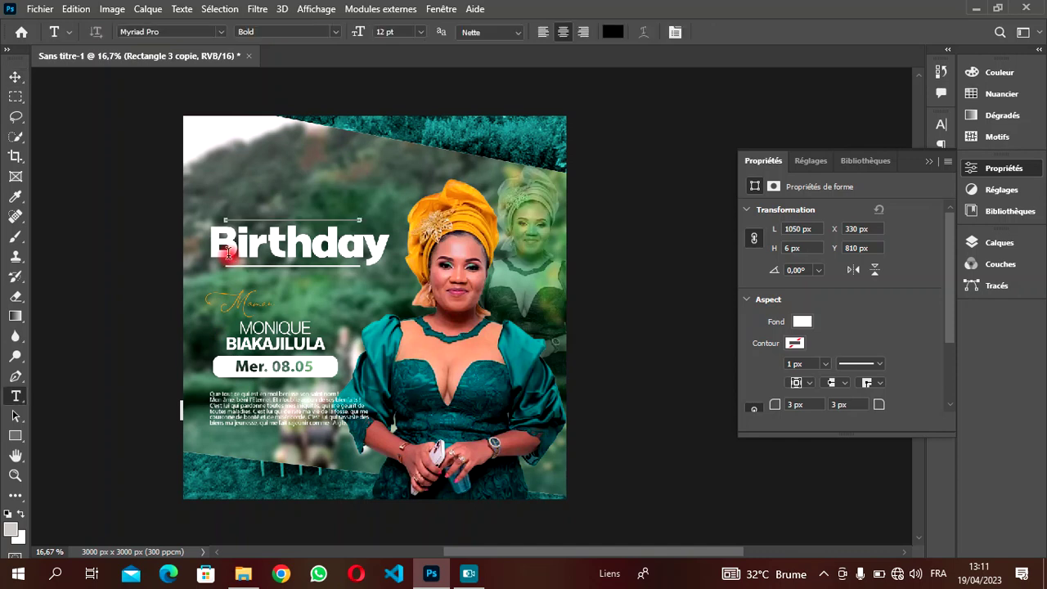
click(268, 170)
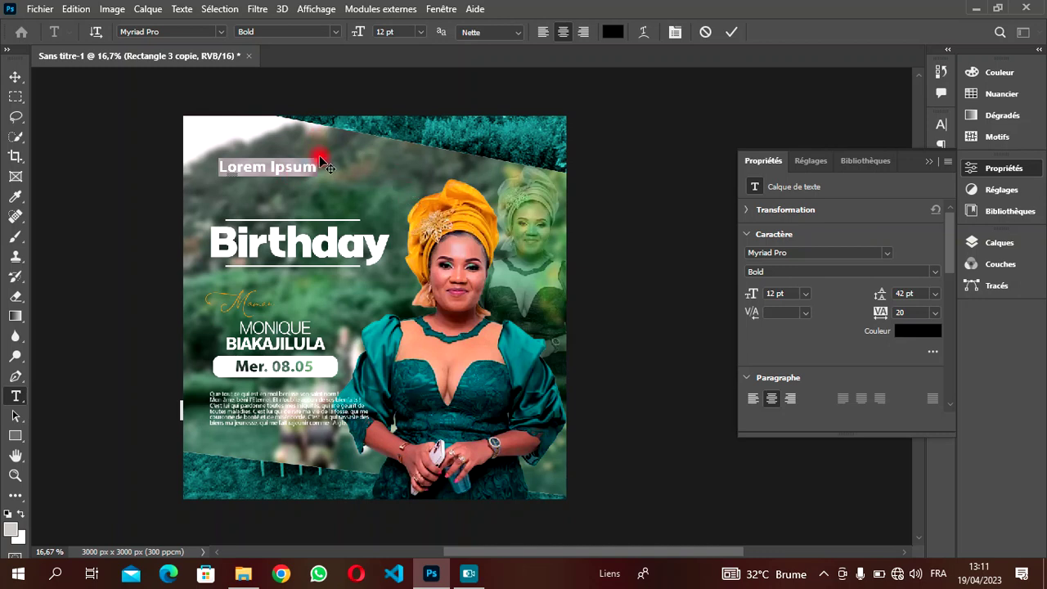
key(BackSpace)
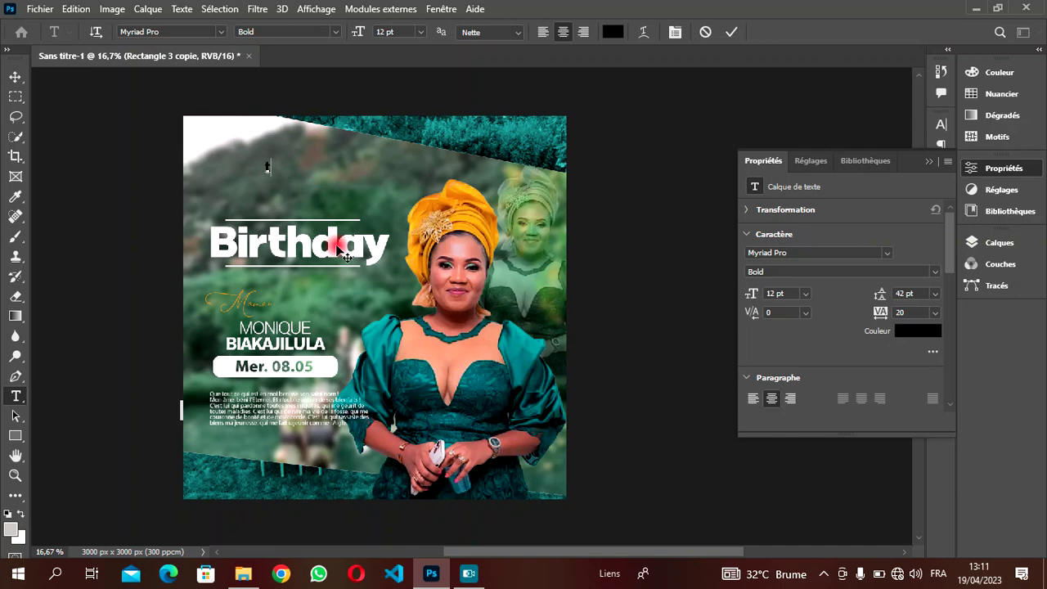
click(706, 33)
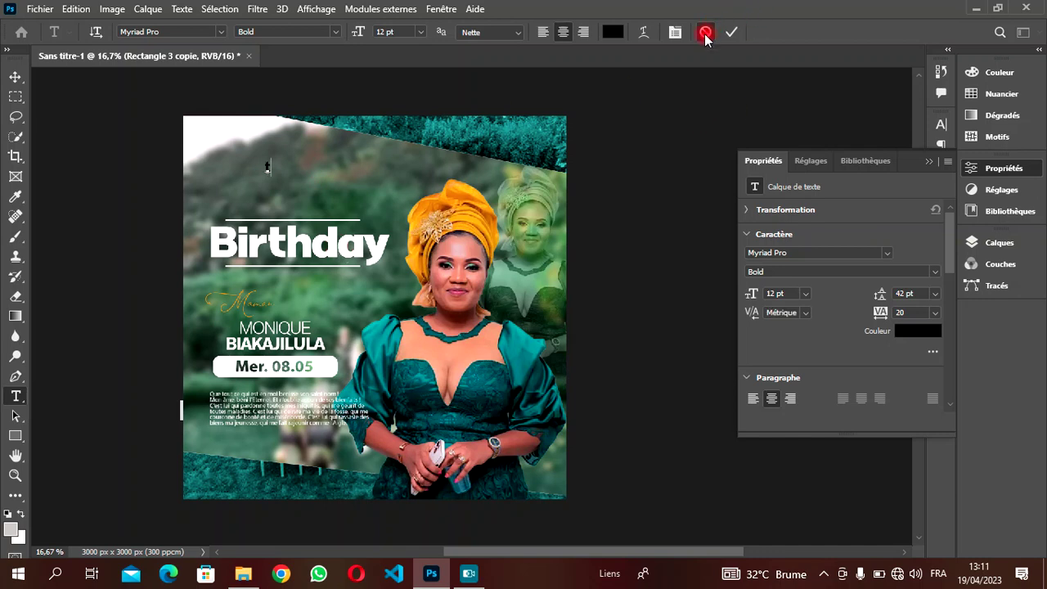
click(378, 243)
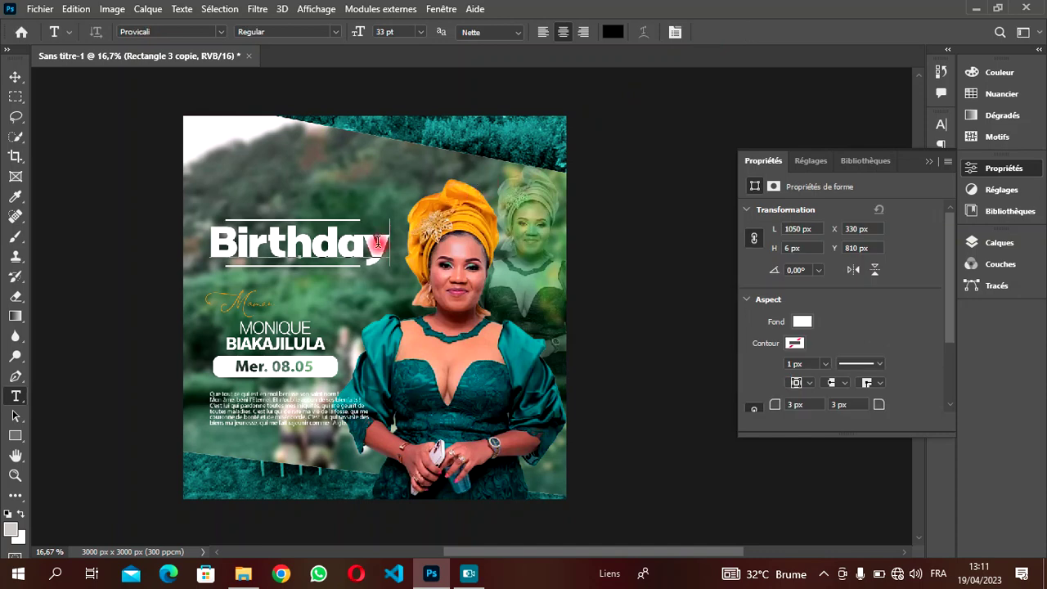
click(287, 179)
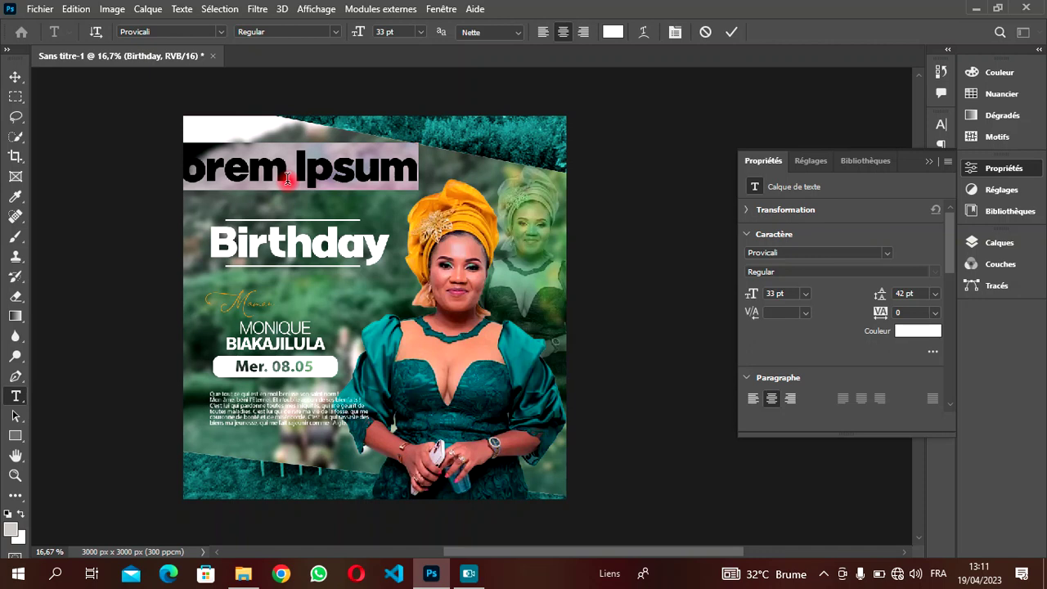
text(h)
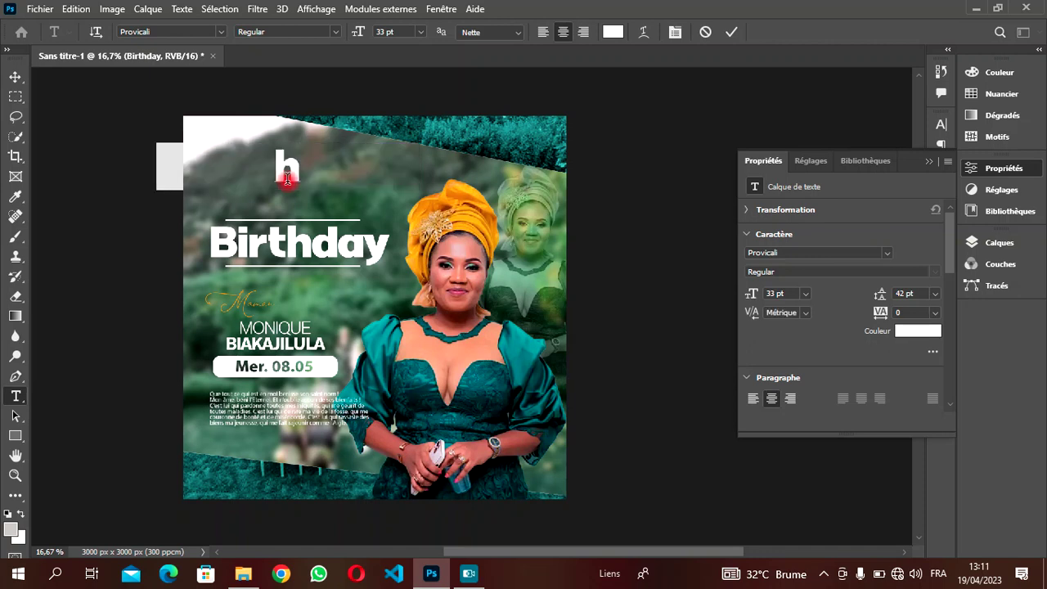
key(BackSpace)
text(Ha)
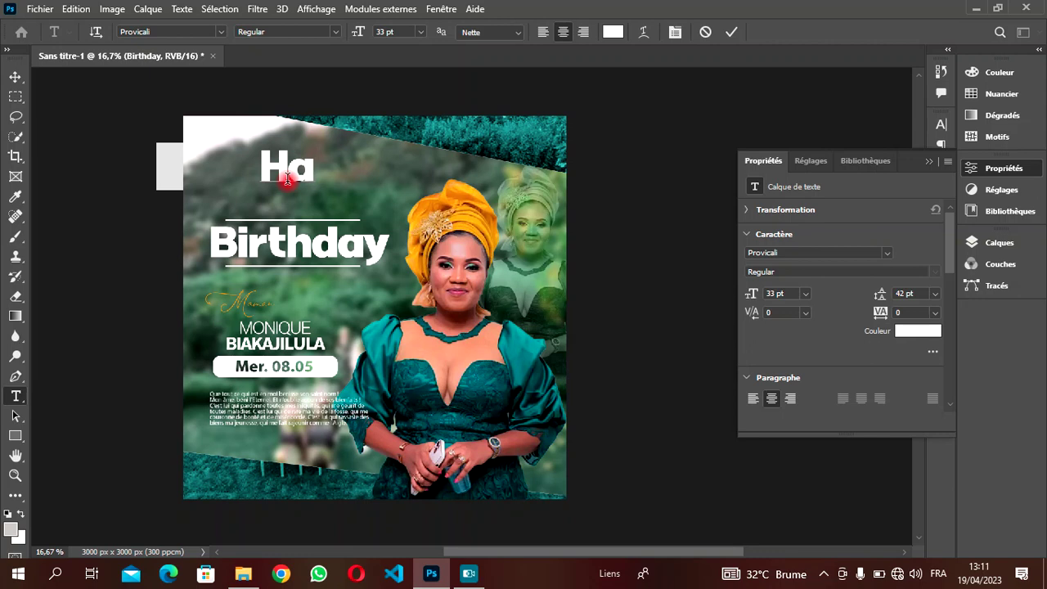
key(BackSpace)
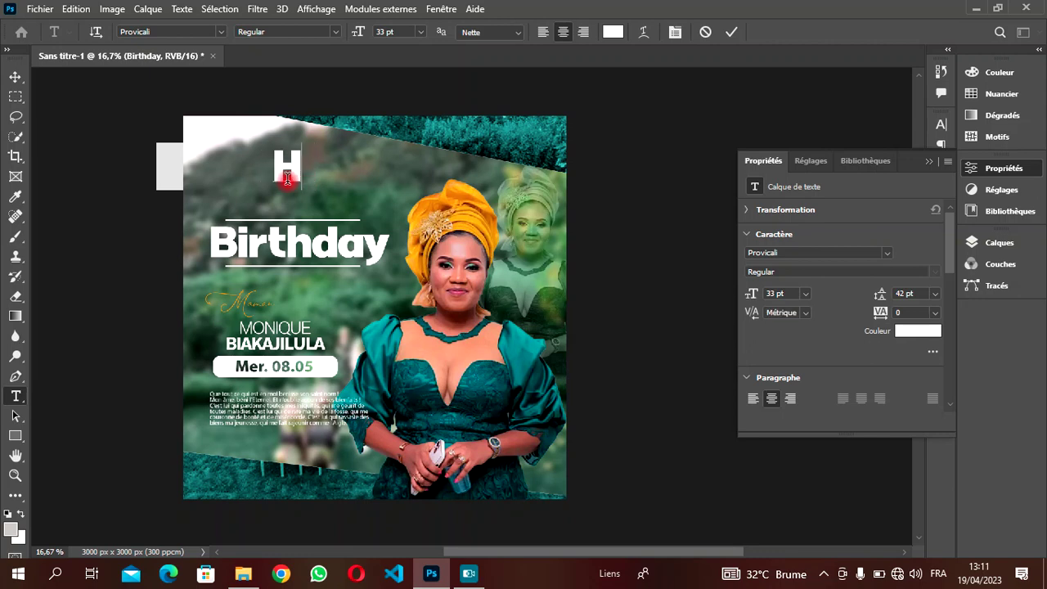
text(APPY)
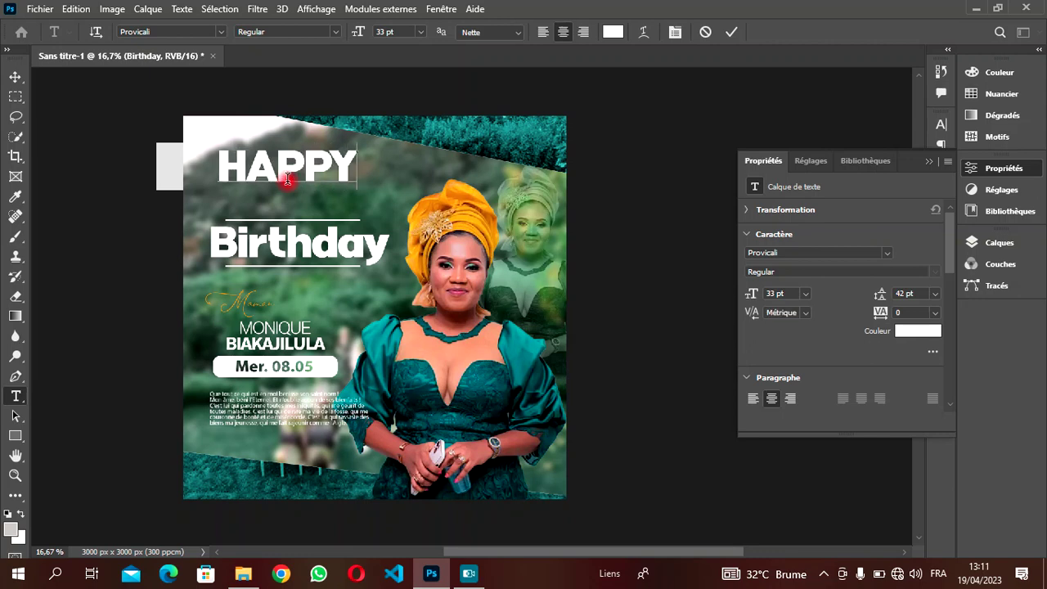
- Resize HAPPY to 15 pt and place it just above the upper white line
drag(352, 168, 164, 152)
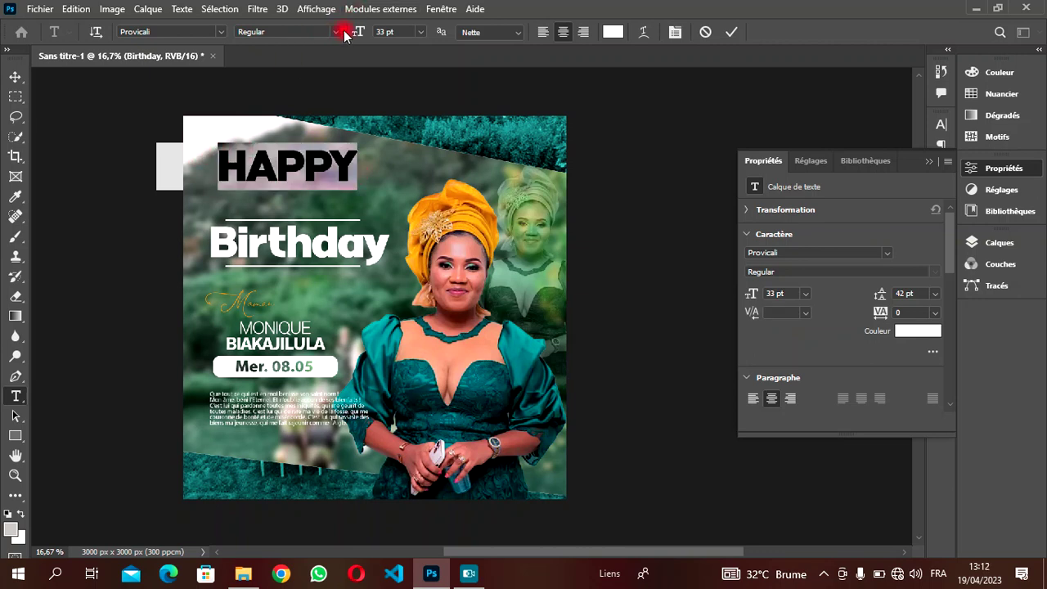
drag(359, 33, 343, 32)
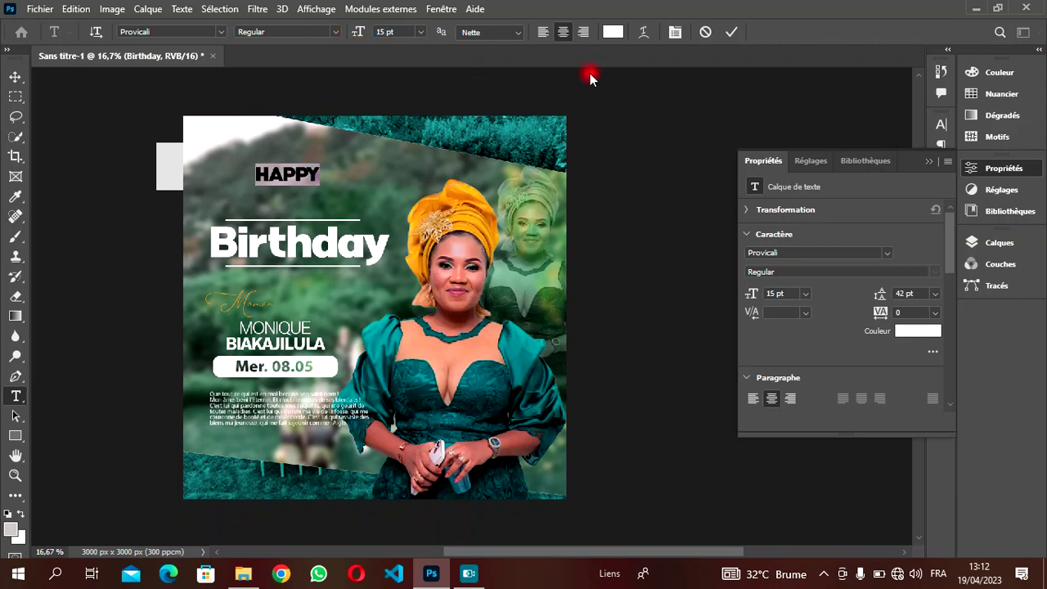
click(303, 155)
click(14, 77)
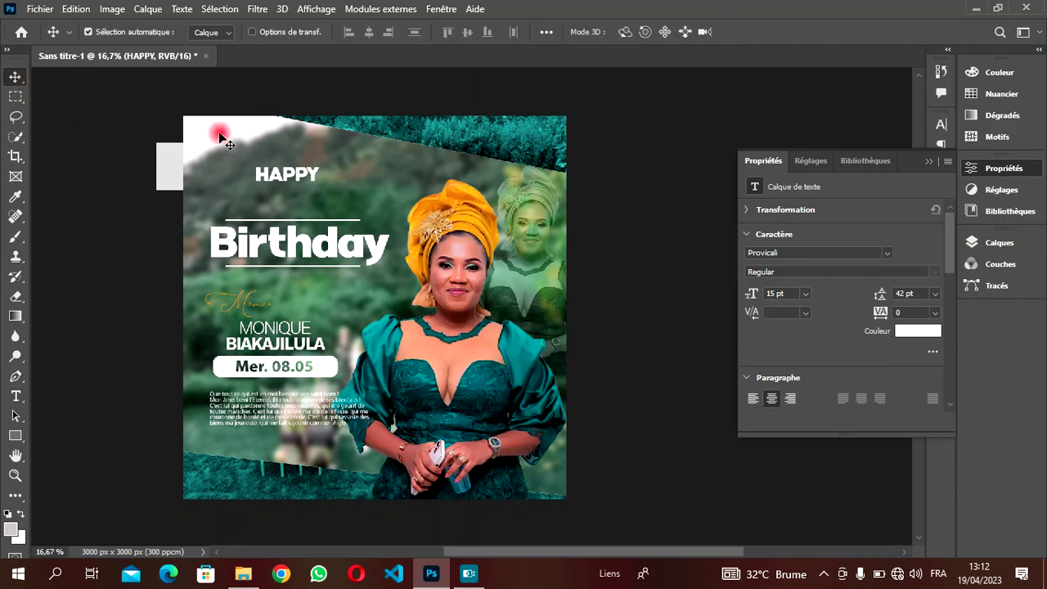
drag(285, 173, 281, 206)
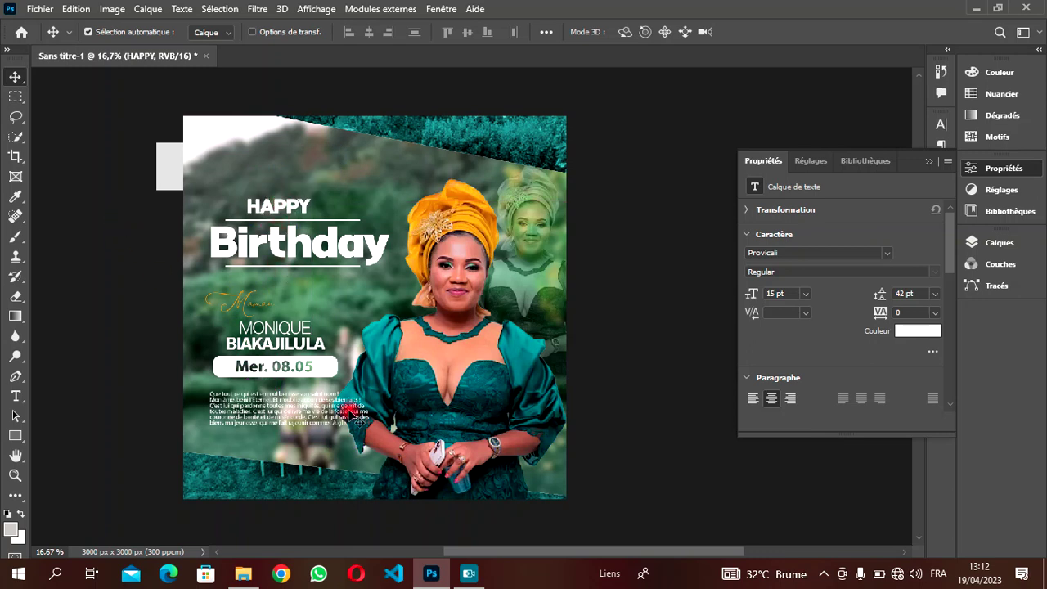
mouse_move(500, 553)
mouse_down()
mouse_move(481, 552)
mouse_move(493, 553)
mouse_up()
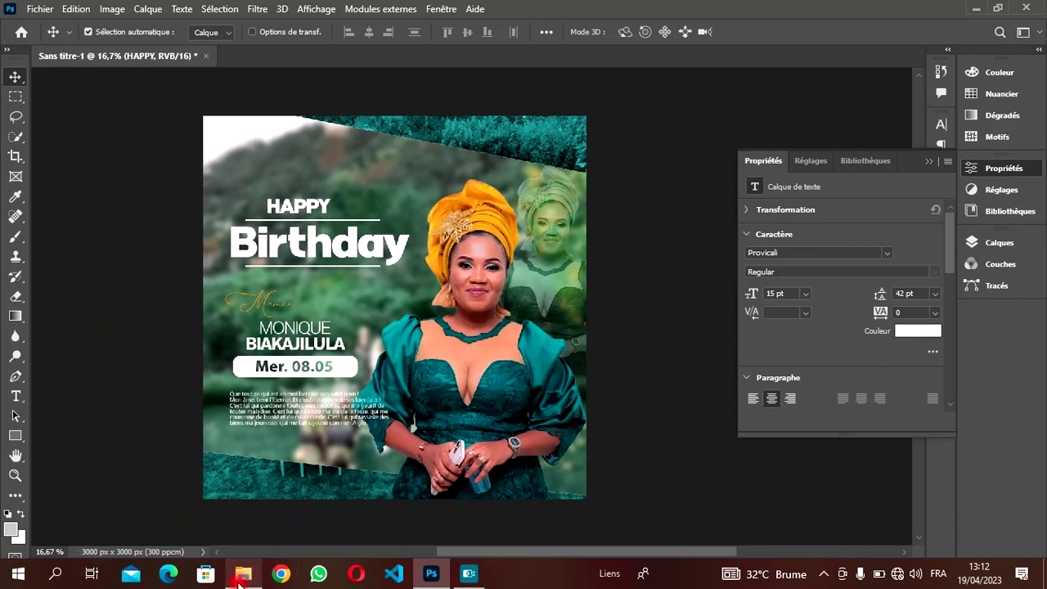
- Browse to JMK (E:) > Mes Documents > ICONES and select TROIS POINTS (2)
click(243, 573)
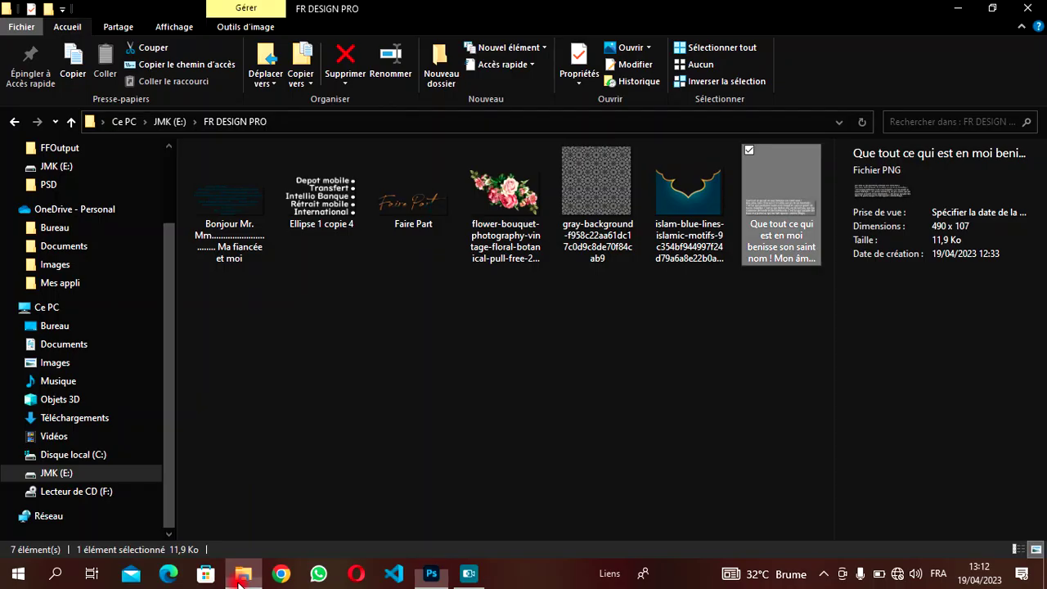
click(14, 121)
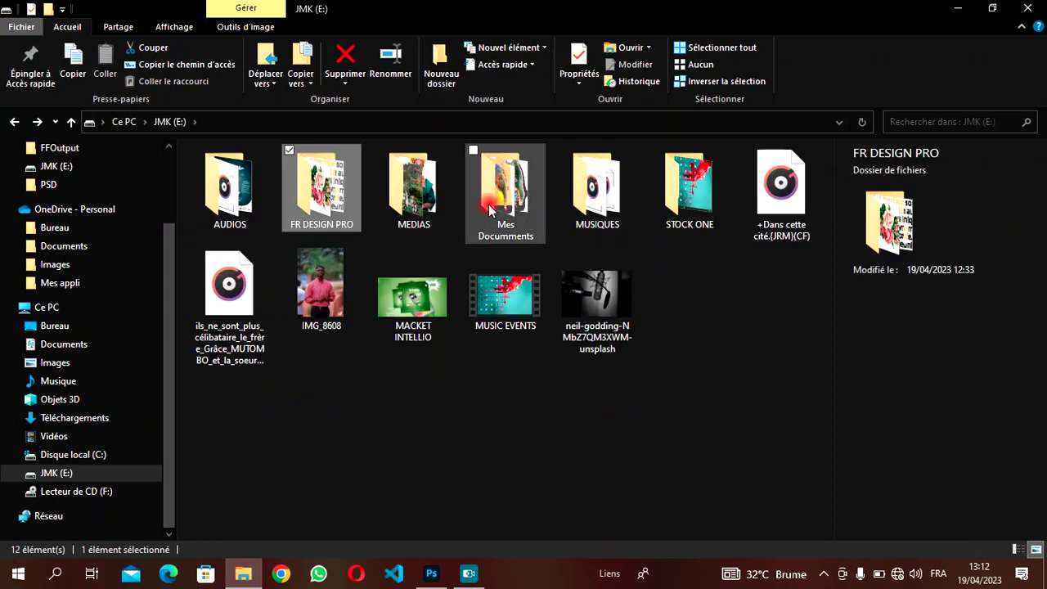
double_click(489, 210)
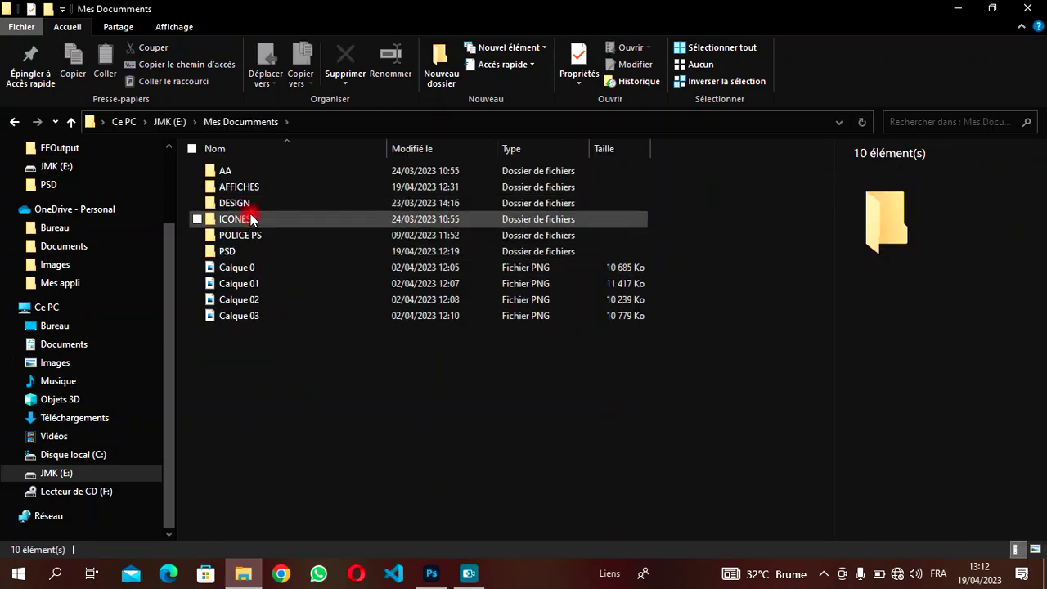
double_click(252, 219)
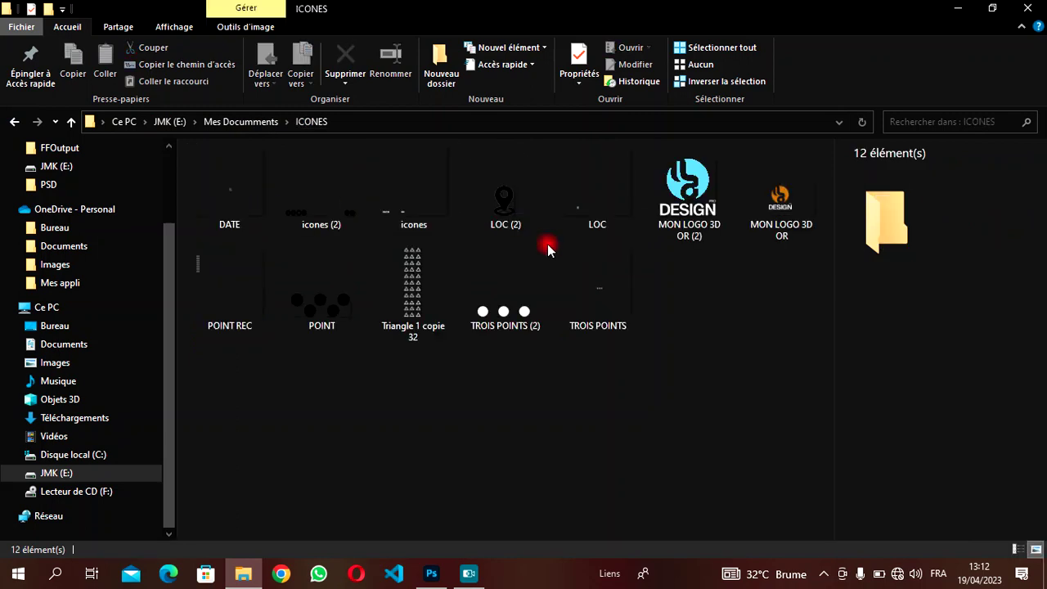
click(488, 301)
- Place the three-dot icon at 121% in the bottom-left corner, then select MON LOGO 3D OR
drag(506, 311, 329, 486)
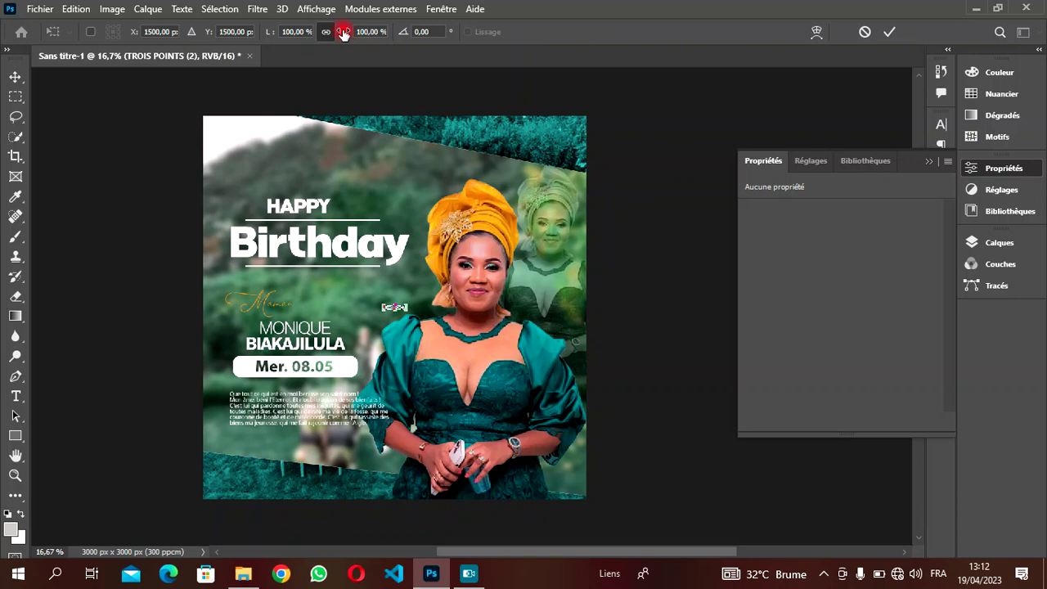
drag(347, 33, 386, 49)
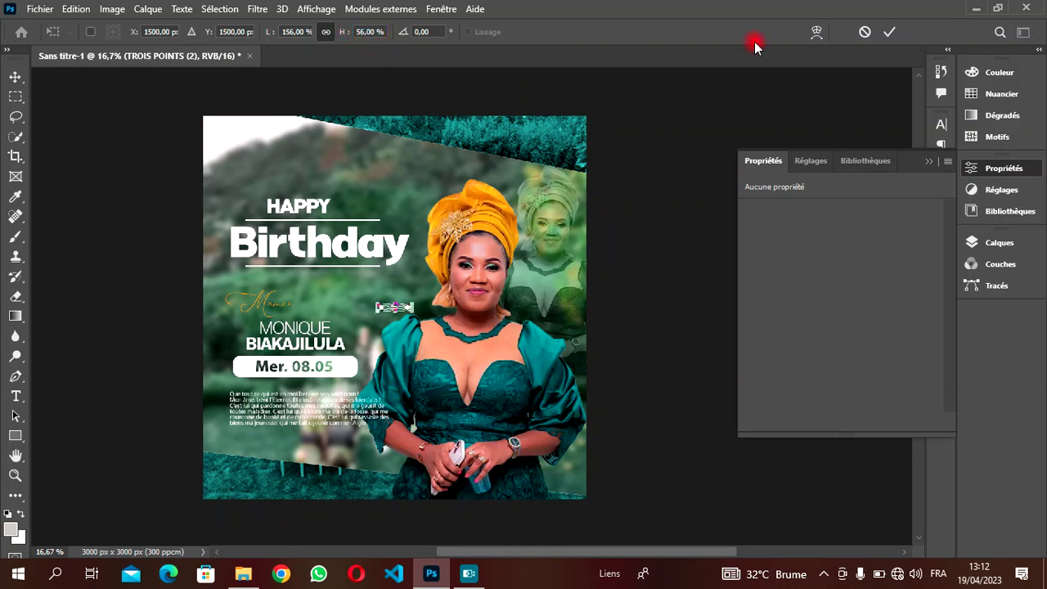
click(897, 30)
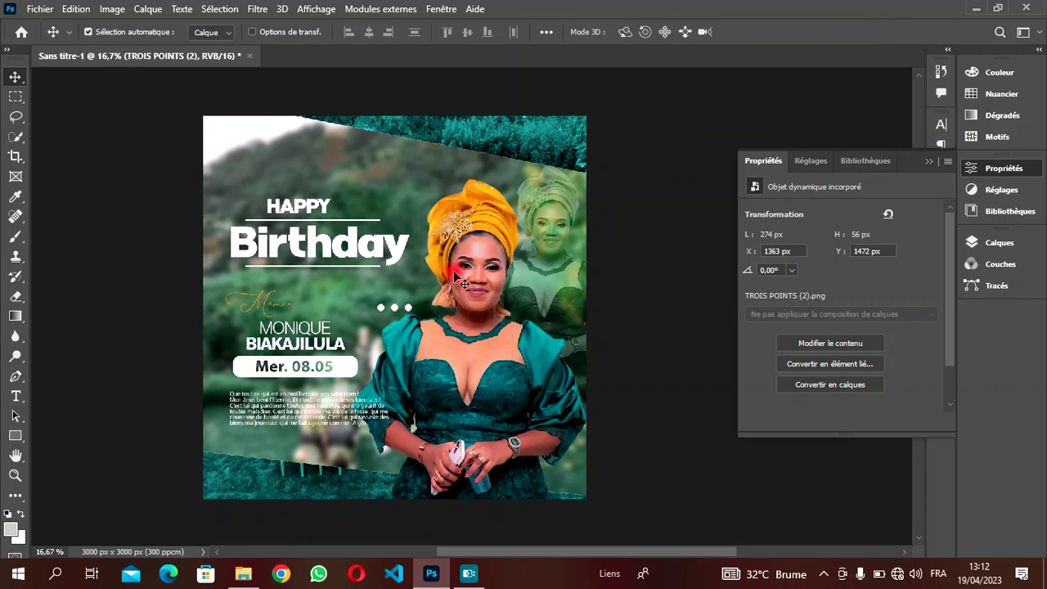
drag(409, 309, 259, 483)
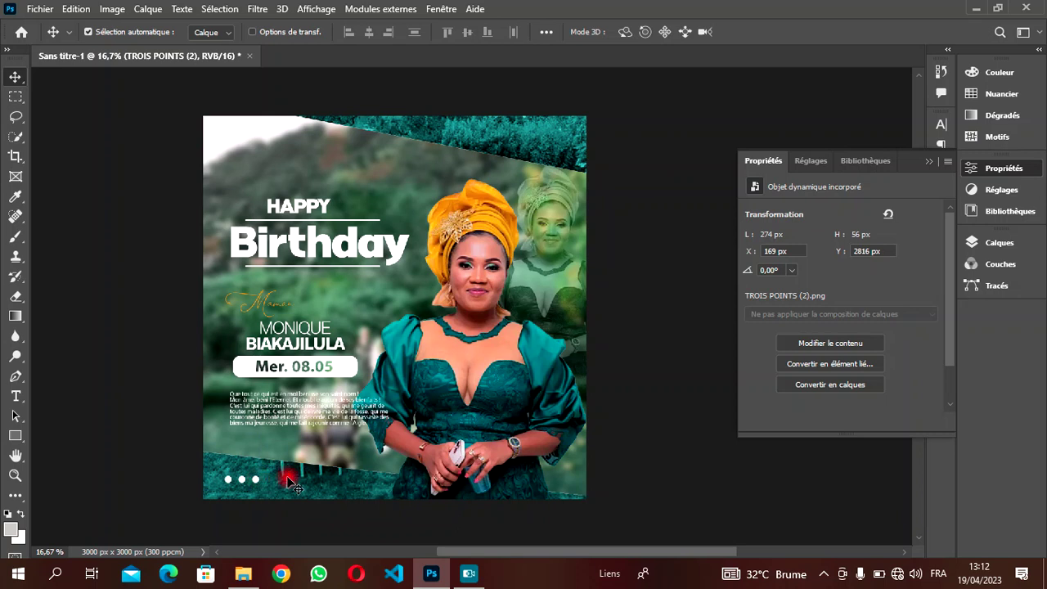
click(243, 573)
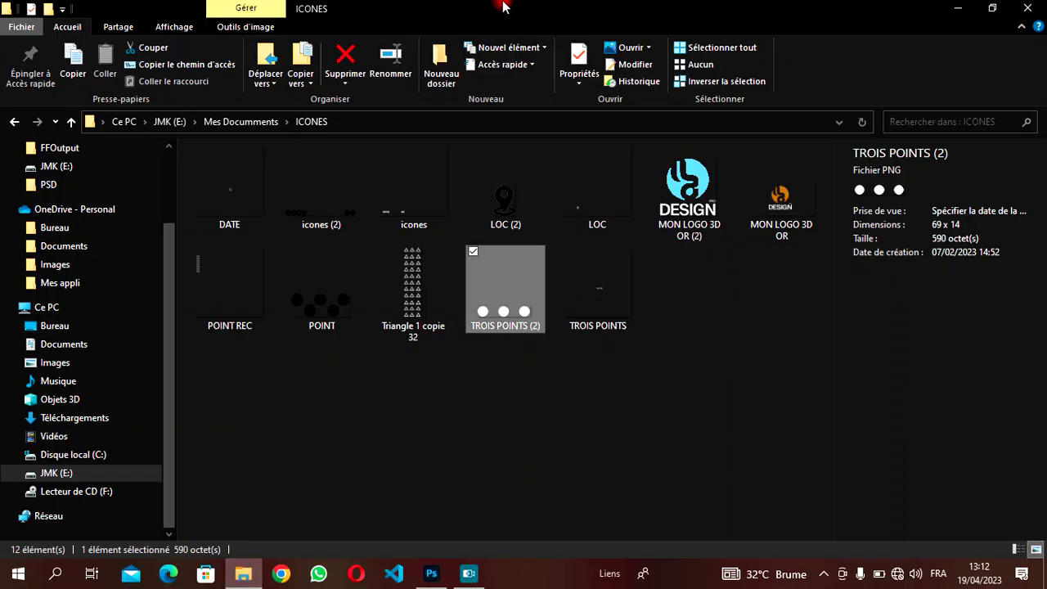
click(790, 193)
- Drop the MON LOGO 3D OR logo at top-left, committed at 184 × 187 px
drag(789, 192, 279, 155)
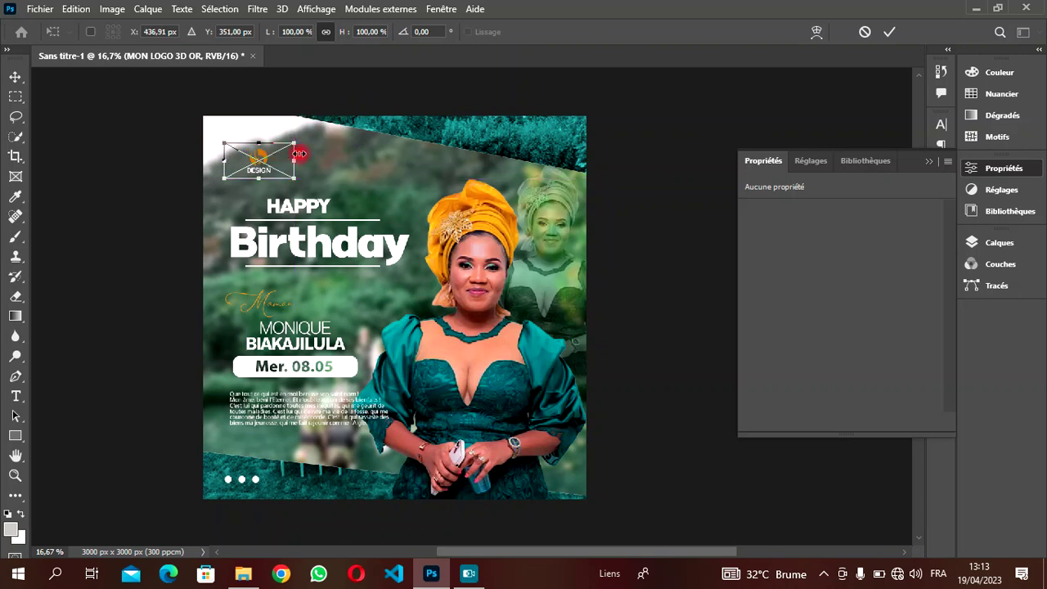
click(891, 33)
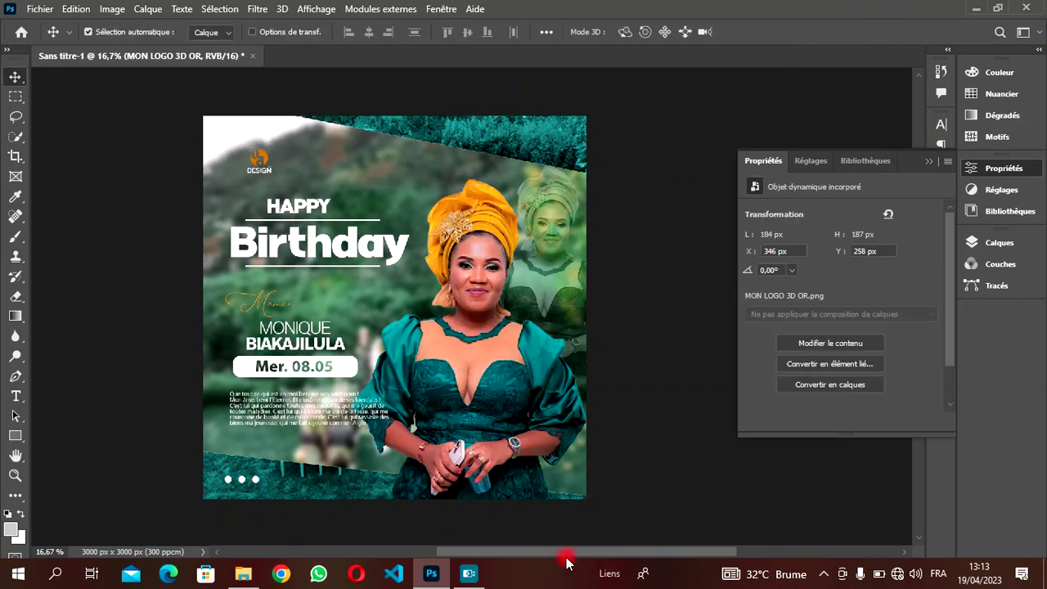
mouse_move(496, 555)
mouse_down()
mouse_move(475, 552)
mouse_move(497, 556)
mouse_up()
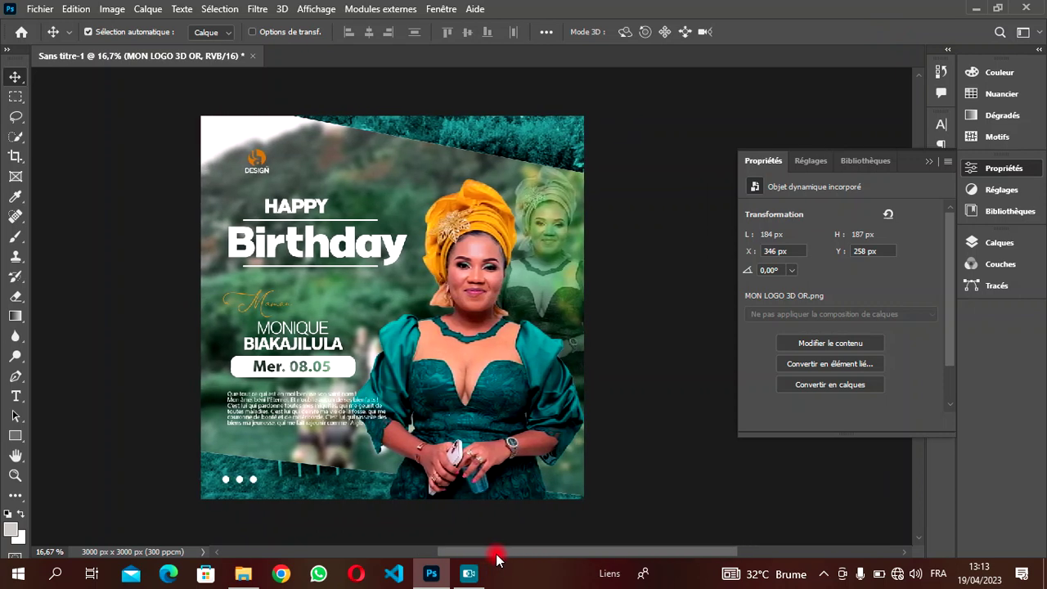